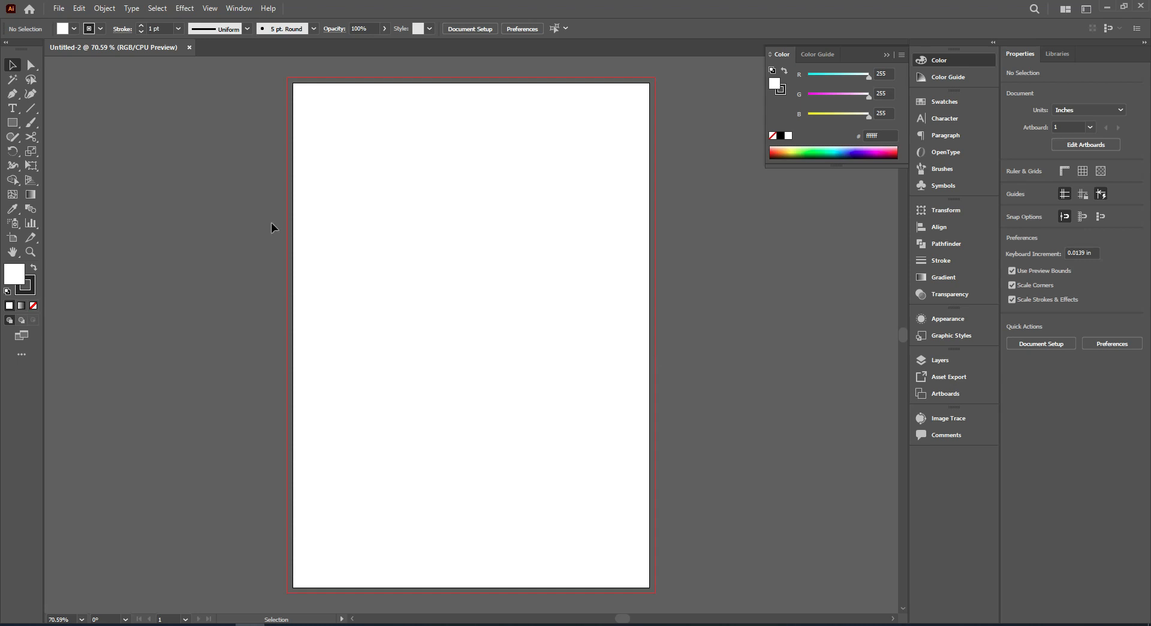
Draw a white rectangle about 8.52 × 11.94 in covering the artboard out to its bleed and remove its stroke.
{"action": "left_click", "coordinate": [16, 126]}
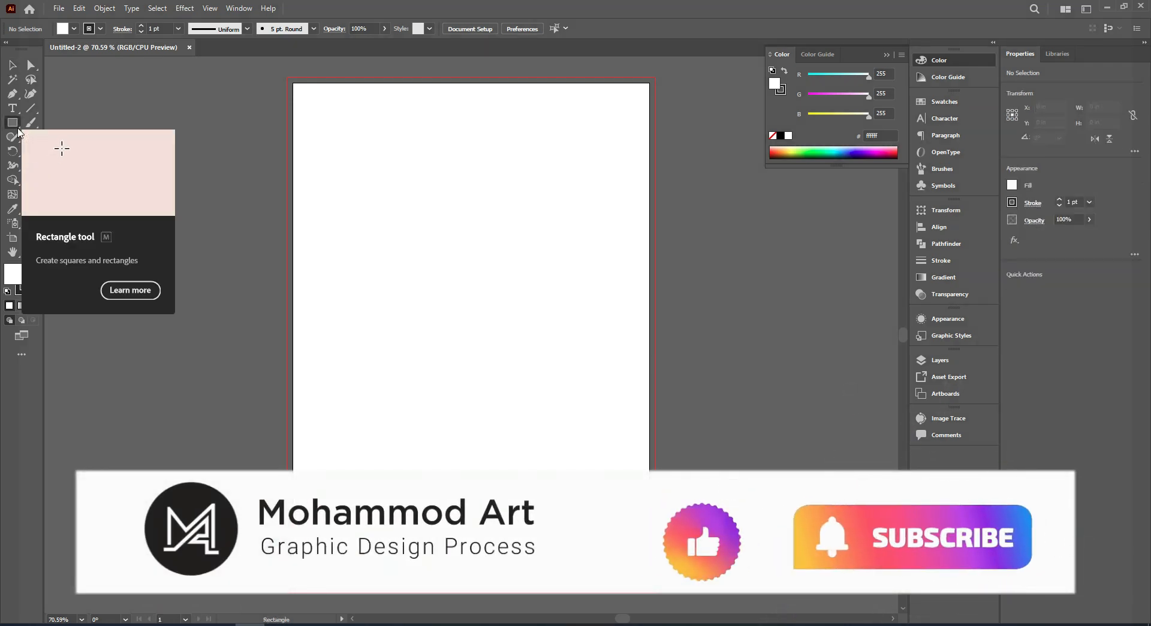
{"action": "mouse_move", "coordinate": [286, 77]}
{"action": "left_mouse_down"}
{"action": "mouse_move", "coordinate": [468, 295]}
{"action": "mouse_move", "coordinate": [568, 479]}
{"action": "mouse_move", "coordinate": [656, 593]}
{"action": "left_mouse_up"}
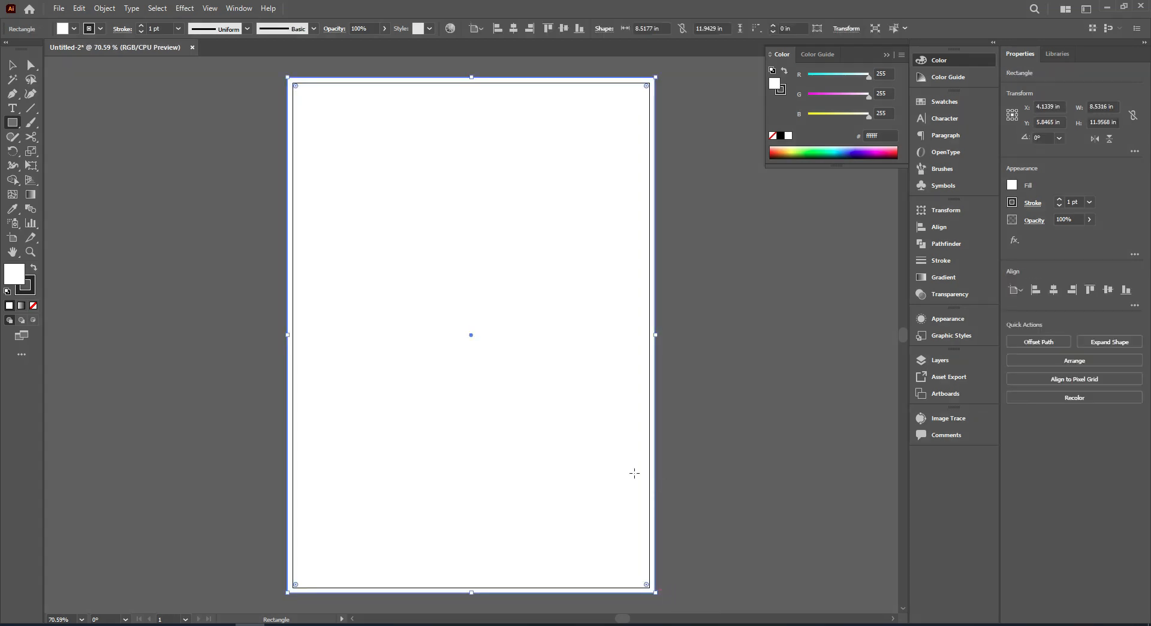
{"action": "left_click", "coordinate": [11, 66]}
{"action": "left_click", "coordinate": [30, 292]}
{"action": "left_click", "coordinate": [34, 306]}
{"action": "left_click", "coordinate": [13, 271]}
{"action": "left_click", "coordinate": [145, 273]}
{"action": "left_click", "coordinate": [389, 217]}
Create an inset copy of the background rectangle with Offset Path at -0.5 in and miter joins.
{"action": "left_click", "coordinate": [107, 7]}
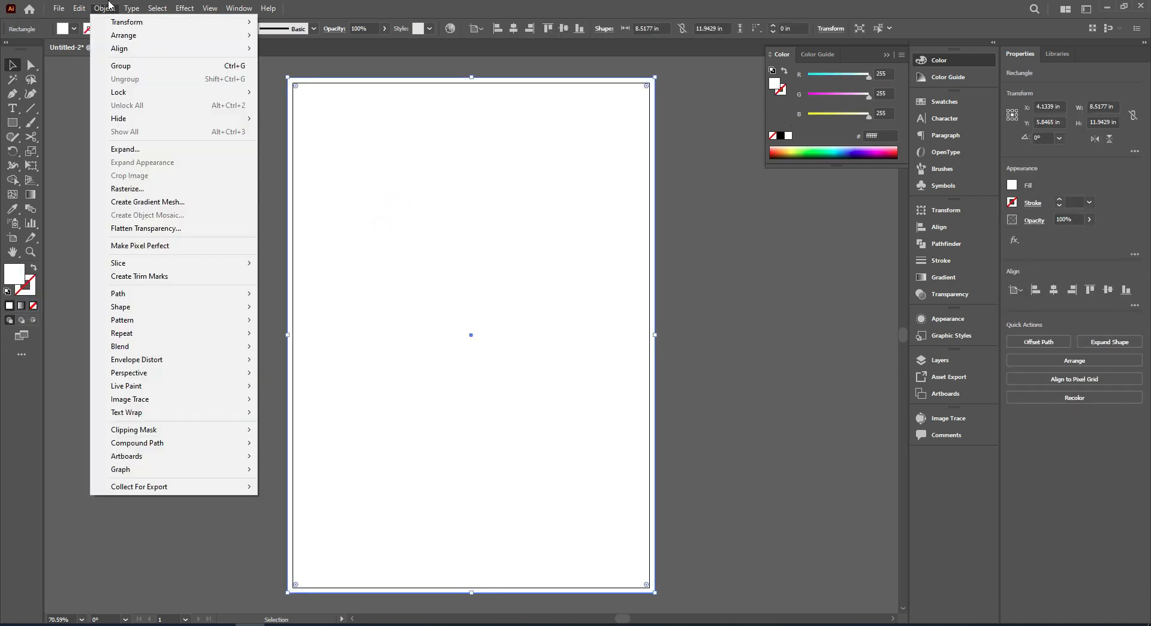
{"action": "left_click", "coordinate": [198, 296]}
{"action": "left_click", "coordinate": [319, 333]}
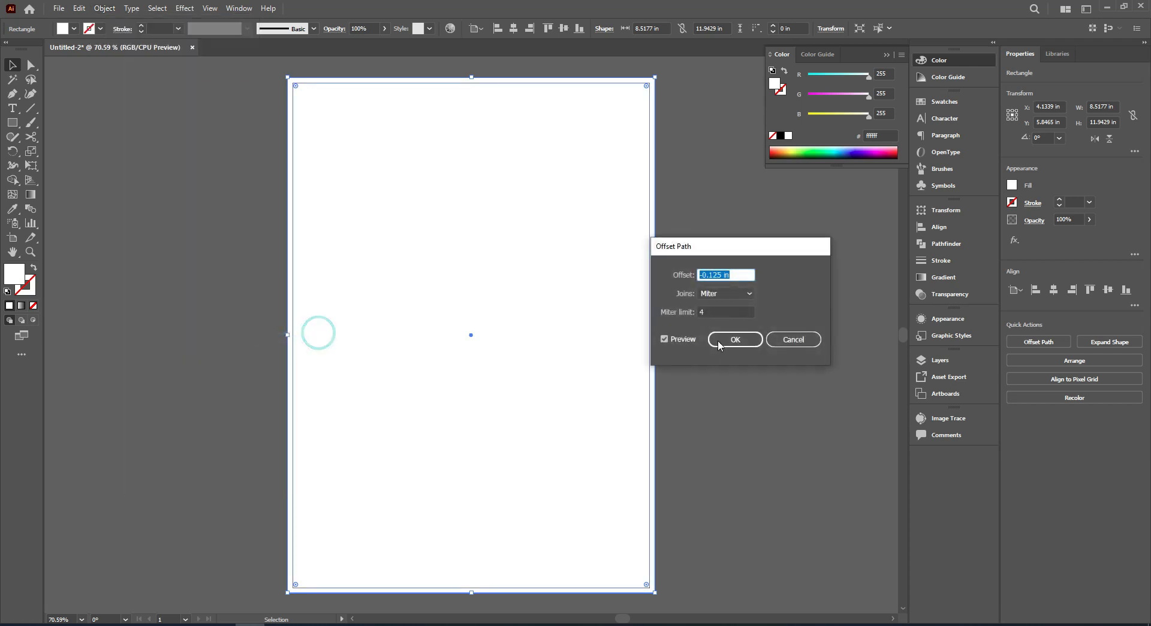
{"action": "scroll", "coordinate": [735, 274], "scroll_direction": "down", "scroll_amount": 1}
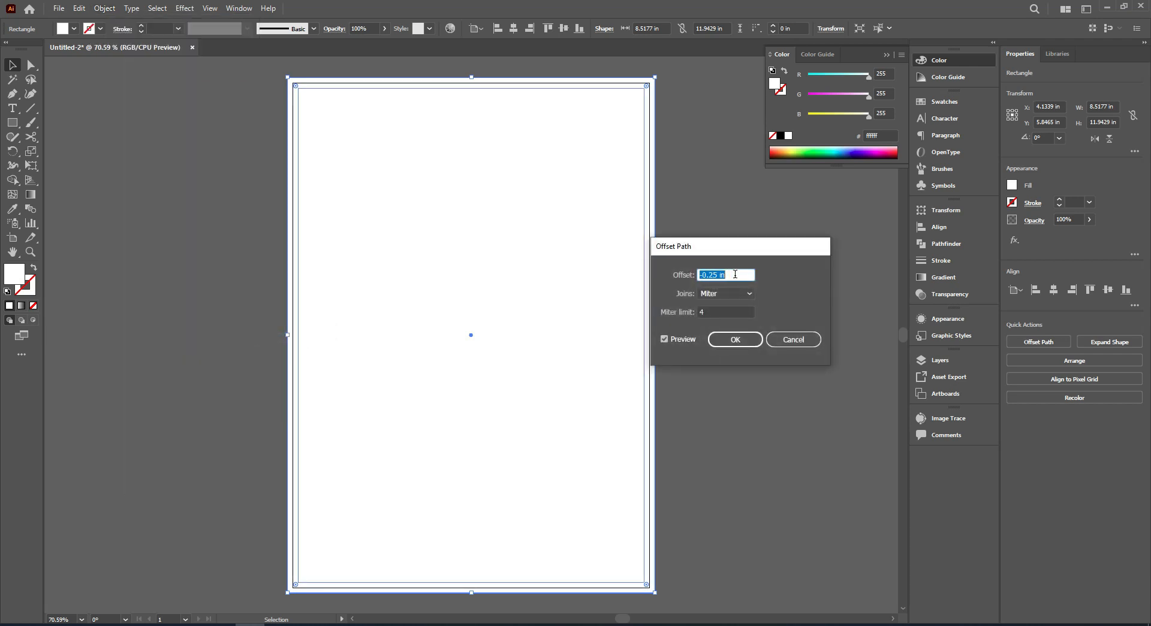
{"action": "scroll", "coordinate": [735, 275], "scroll_direction": "down", "scroll_amount": 1}
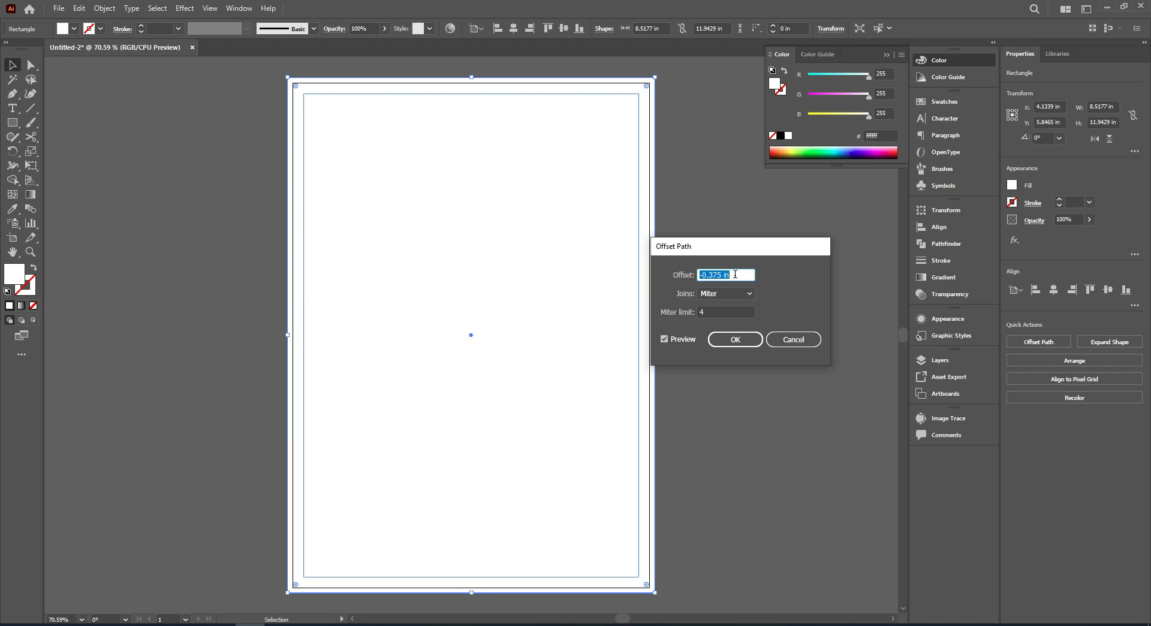
{"action": "scroll", "coordinate": [736, 274], "scroll_direction": "down", "scroll_amount": 1}
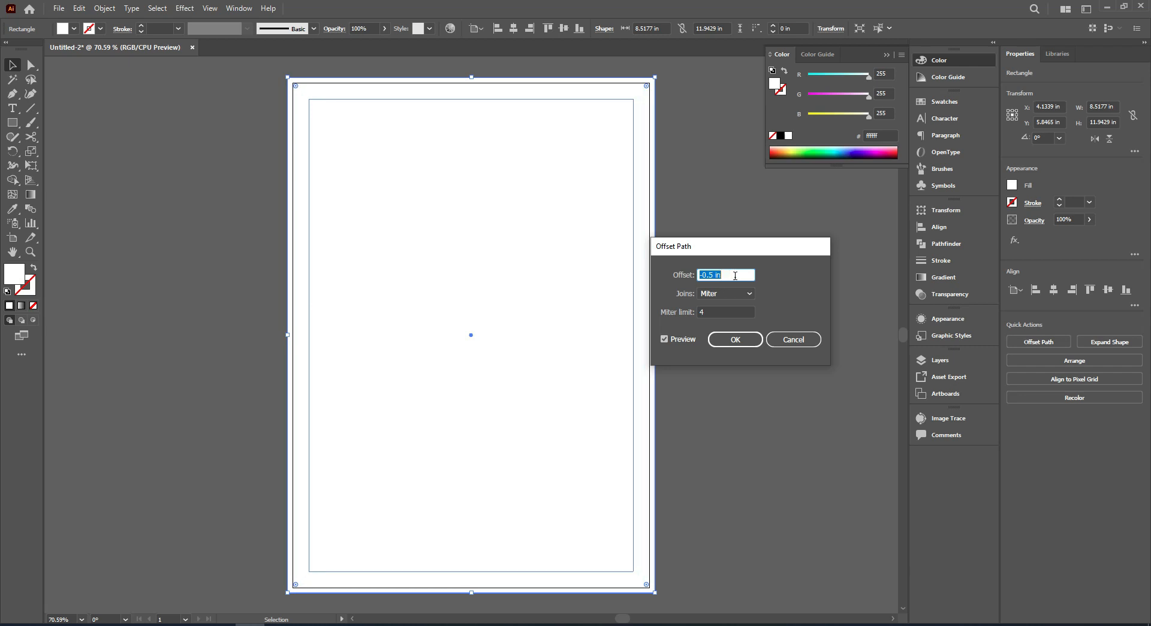
{"action": "left_click", "coordinate": [733, 338]}
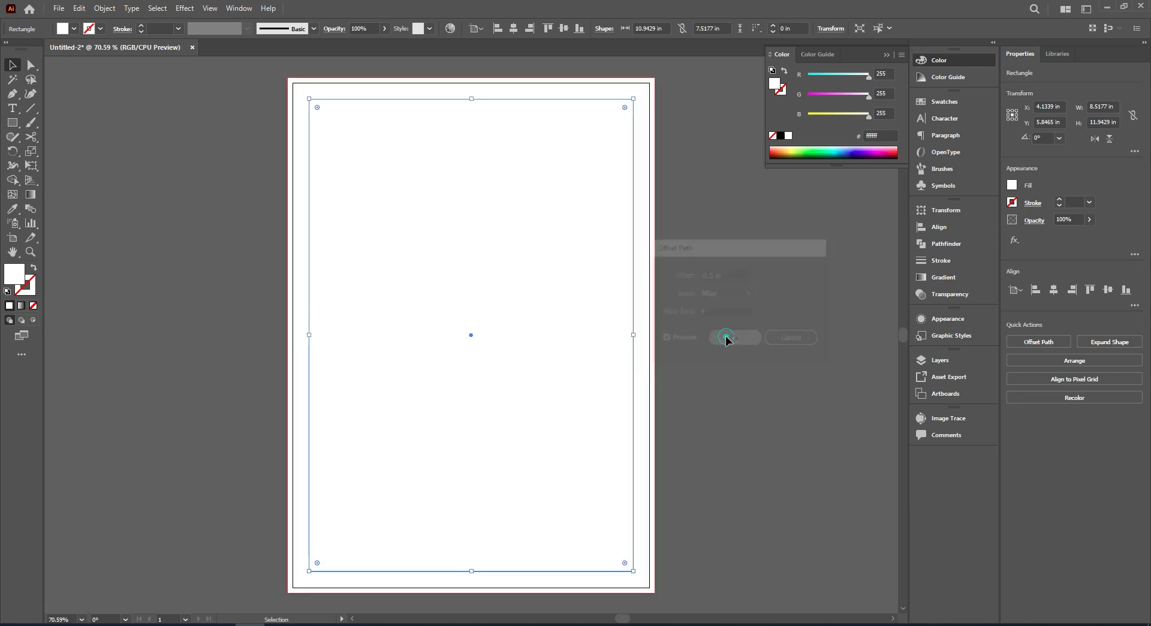
Convert the inset rectangle into margin guides and leave it deselected.
{"action": "right_click", "coordinate": [582, 188]}
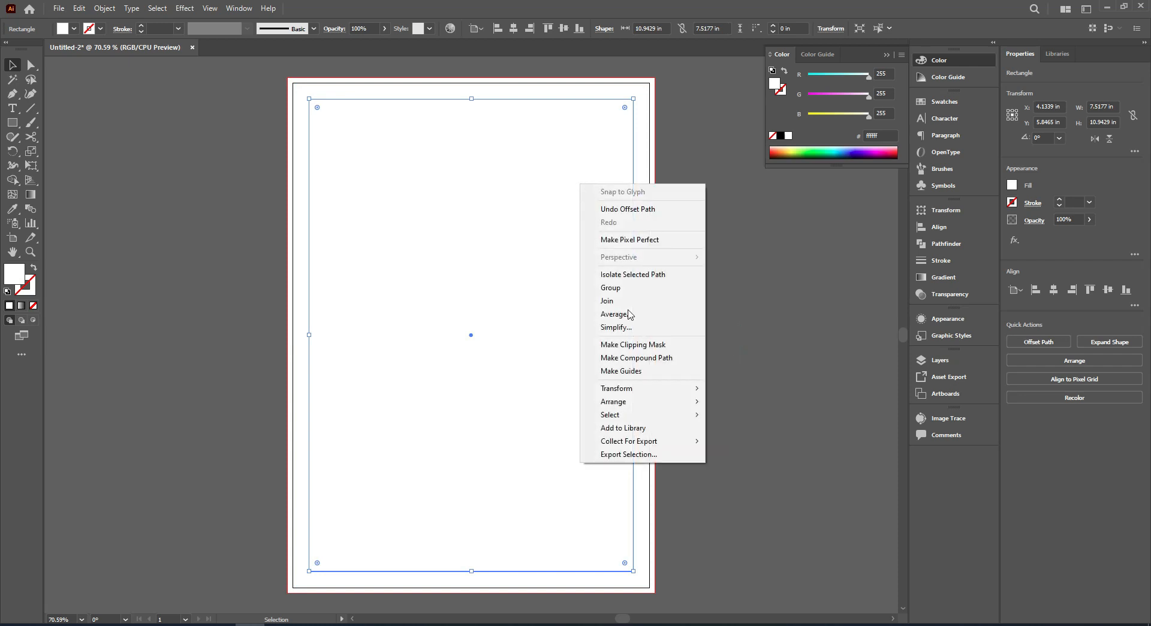
{"action": "left_click", "coordinate": [649, 378]}
{"action": "left_click", "coordinate": [704, 321]}
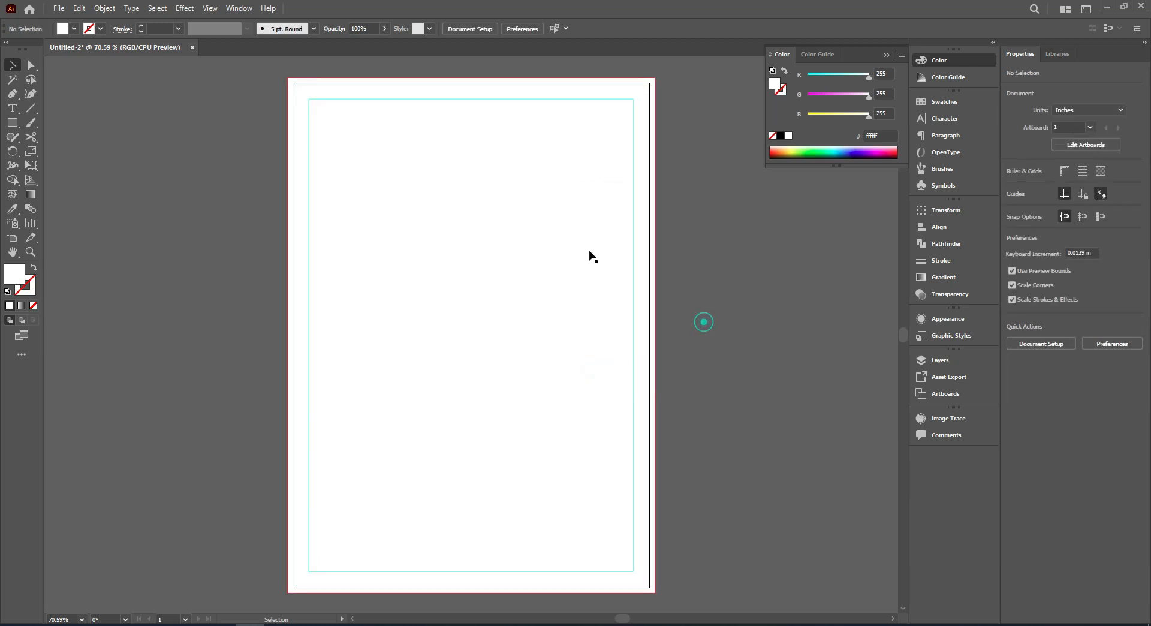
{"action": "left_click", "coordinate": [581, 245]}
Draw a square about 0.99 in wide beside the artboard and stack two evenly spaced copies below it.
{"action": "left_click_drag", "start_coordinate": [702, 237], "coordinate": [630, 291]}
{"action": "left_click", "coordinate": [676, 256]}
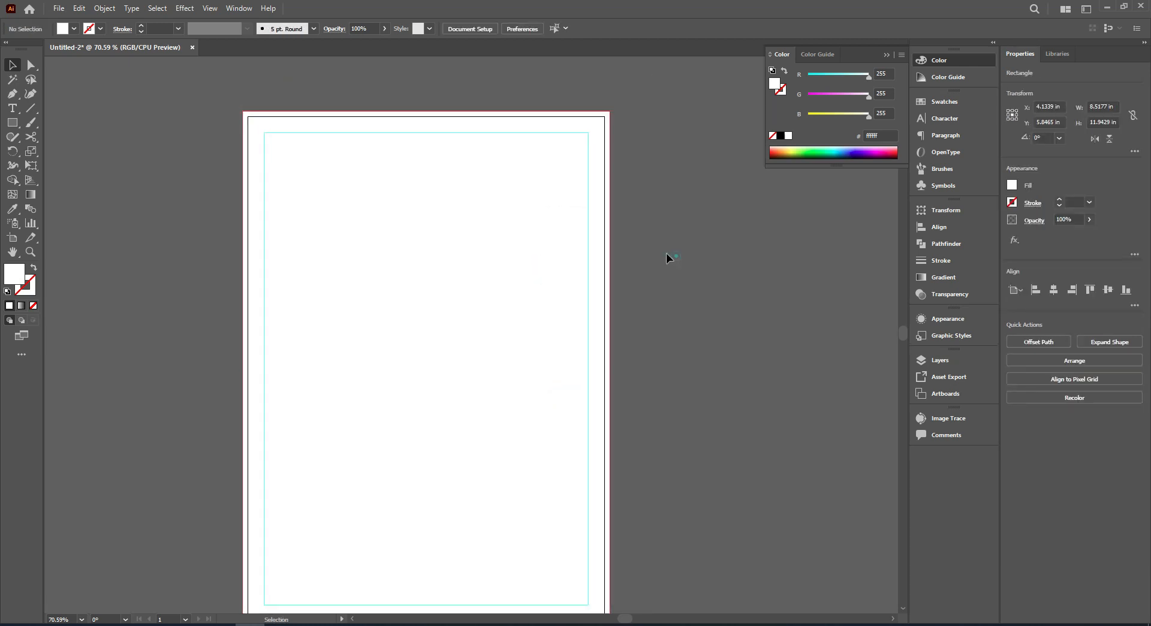
{"action": "left_click", "coordinate": [13, 123]}
{"action": "mouse_move", "coordinate": [115, 123]}
{"action": "left_mouse_down"}
{"action": "mouse_move", "coordinate": [157, 166]}
{"action": "mouse_move", "coordinate": [140, 220]}
{"action": "left_mouse_up"}
{"action": "key", "text": "v"}
{"action": "left_click", "coordinate": [108, 90]}
{"action": "key", "text": "ctrl+d"}
{"action": "left_click", "coordinate": [181, 265]}
Fill the uppermost sample square with #1f2837 and the middle one with #eb1b35.
{"action": "left_click", "coordinate": [144, 155]}
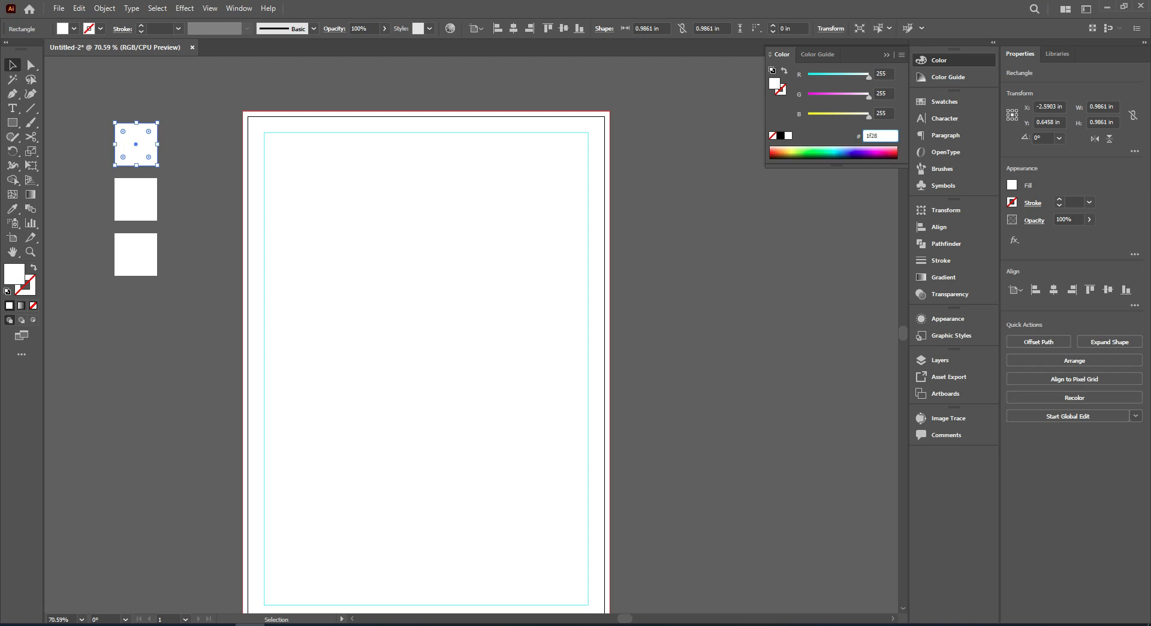
{"action": "key", "text": "Return"}
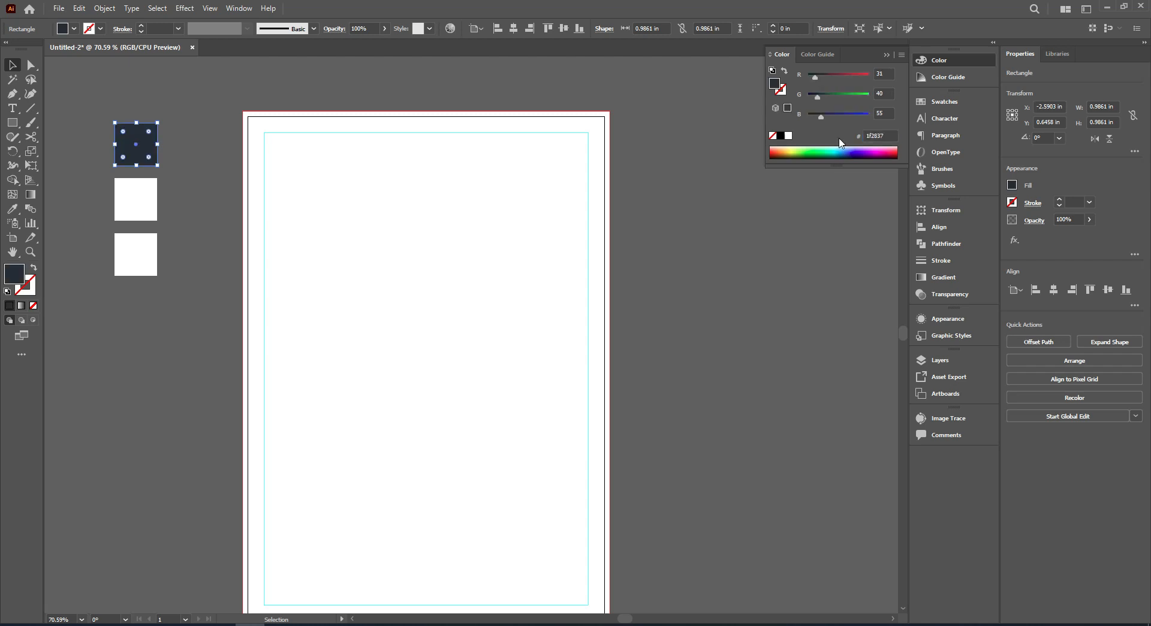
{"action": "left_click", "coordinate": [128, 189]}
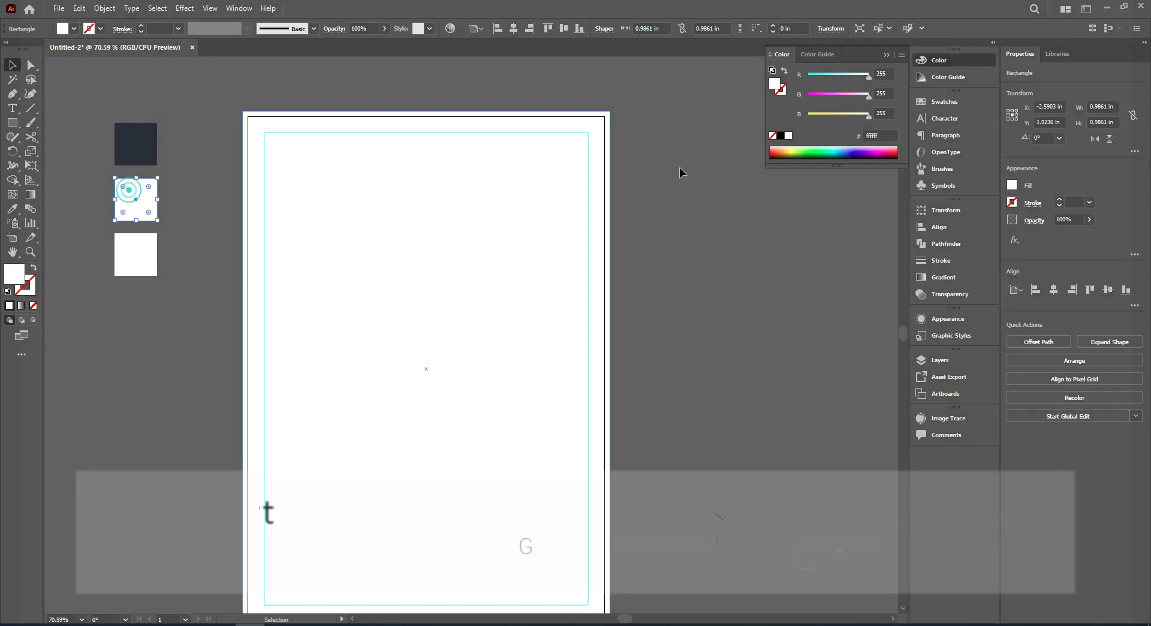
{"action": "left_click", "coordinate": [880, 136]}
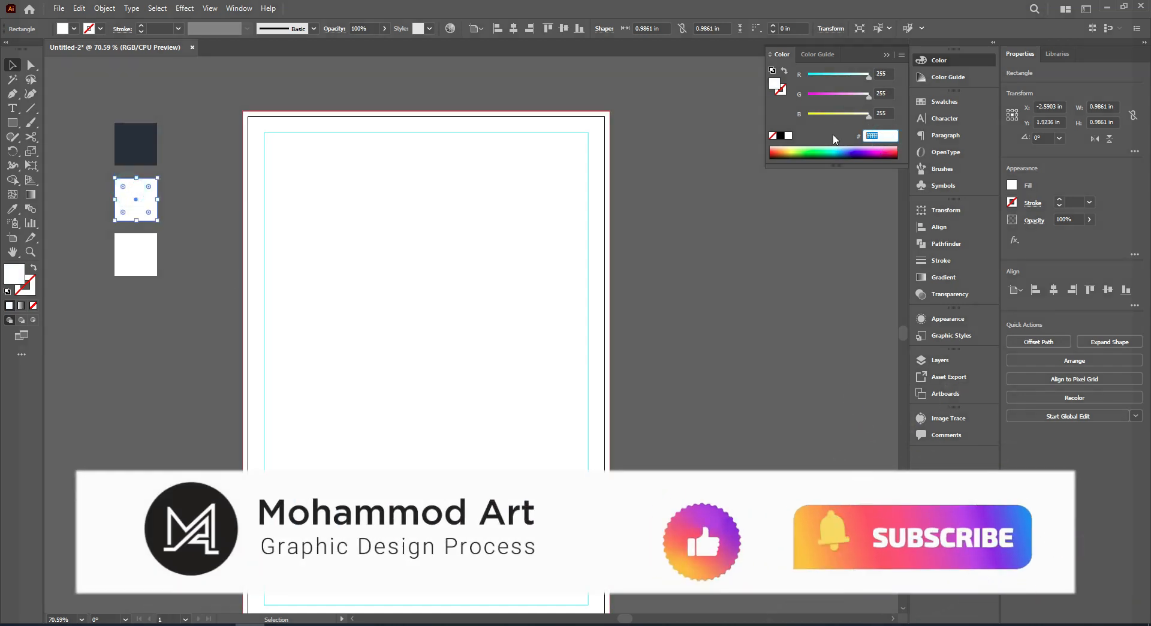
{"action": "type", "text": "eb1b"}
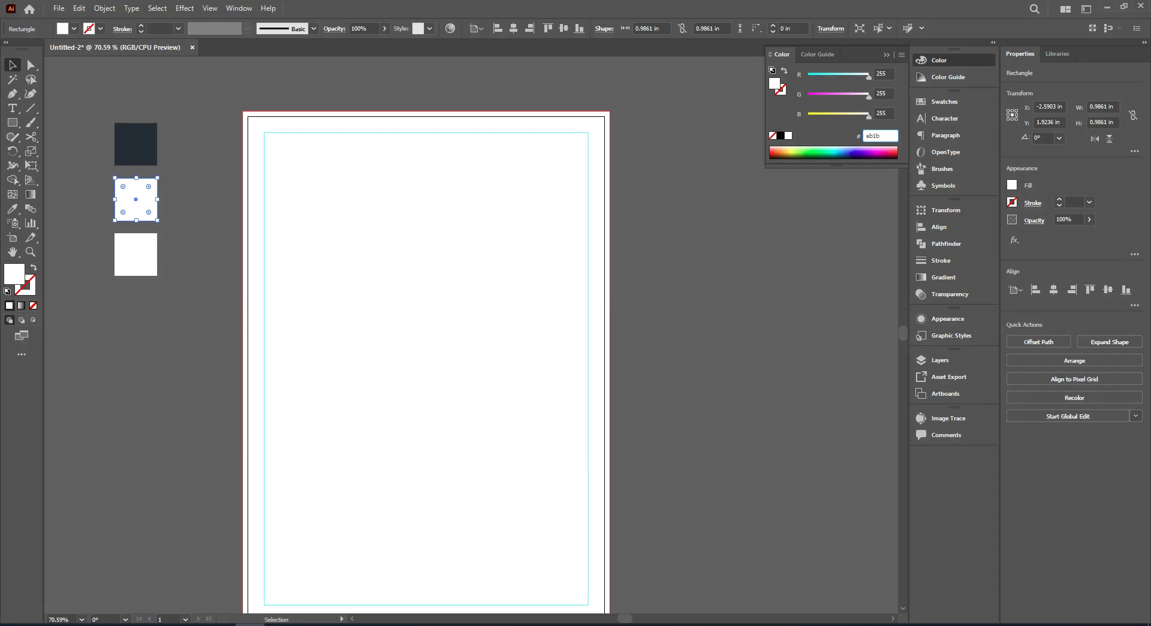
{"action": "type", "text": "35"}
{"action": "key", "text": "Return"}
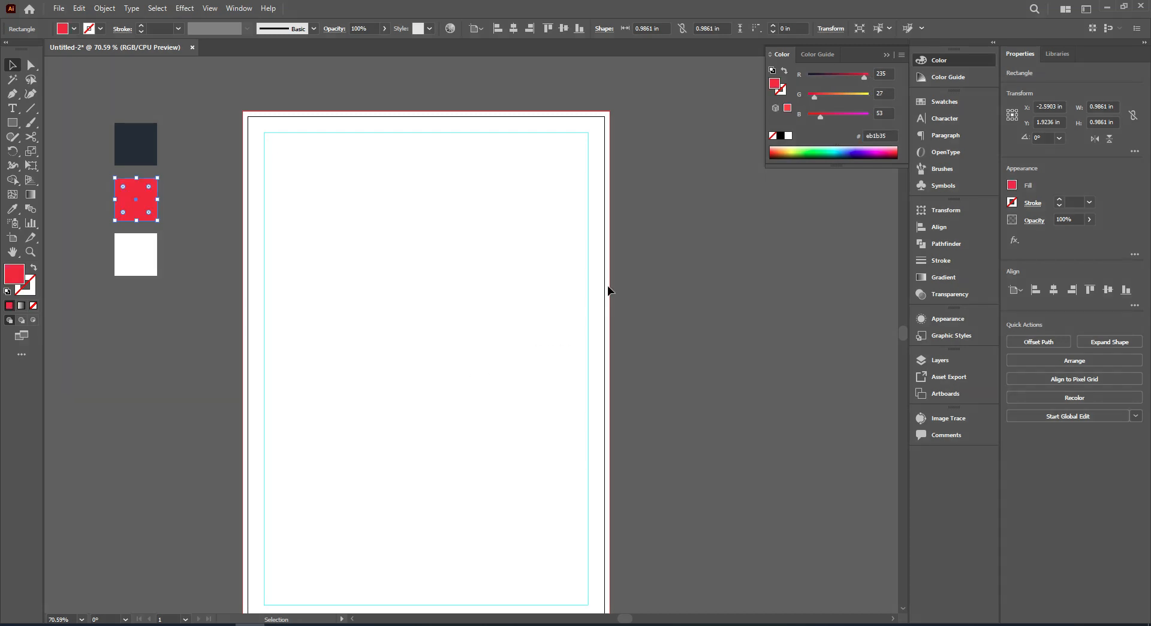
{"action": "left_click", "coordinate": [193, 310]}
With the Pen tool and the #1f2837 fill, draw a closed polygon with a diagonal edge covering the page's lower-right area beyond the bleed.
{"action": "scroll", "coordinate": [282, 114], "scroll_direction": "up", "scroll_amount": 2}
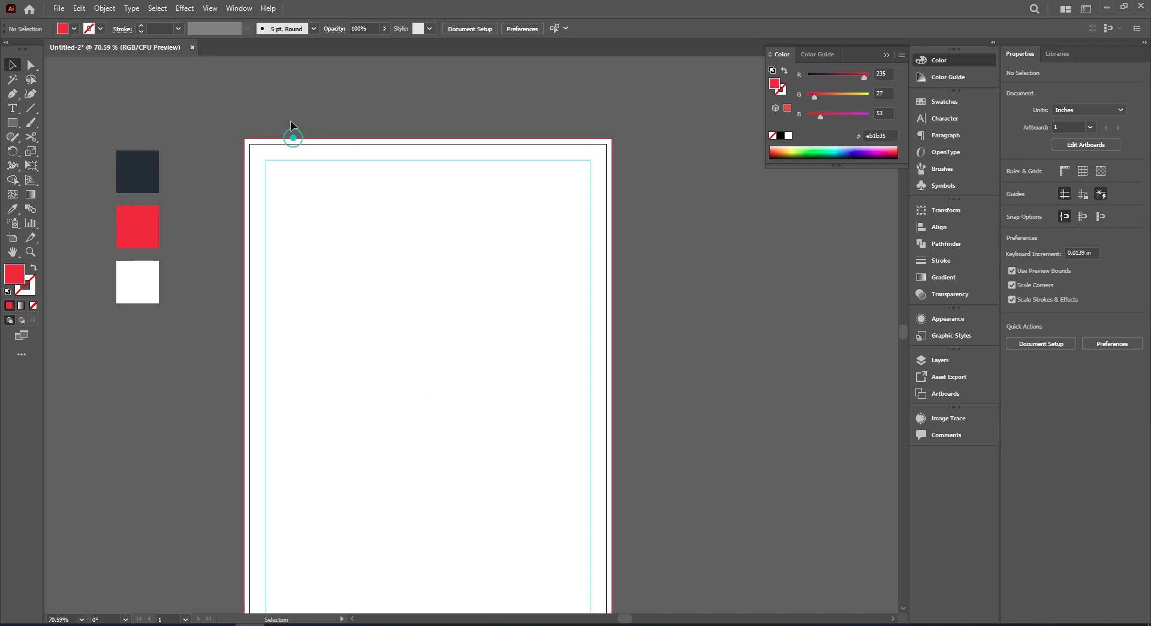
{"action": "scroll", "coordinate": [290, 121], "scroll_direction": "down", "scroll_amount": 2}
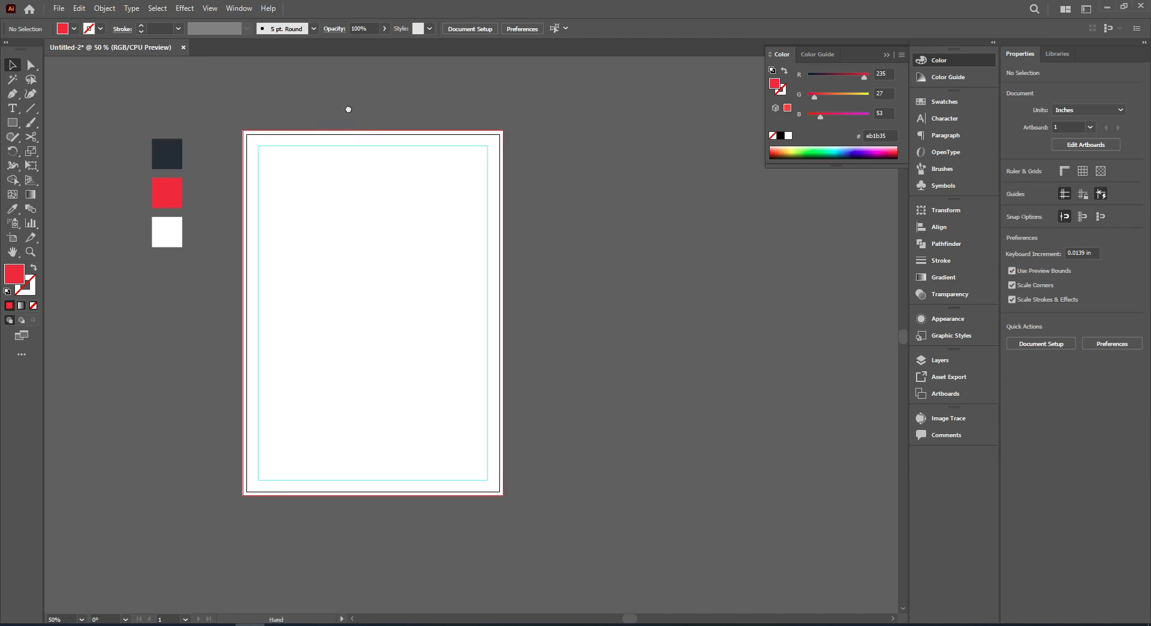
{"action": "left_click_drag", "start_coordinate": [345, 109], "coordinate": [353, 107]}
{"action": "left_click", "coordinate": [12, 93]}
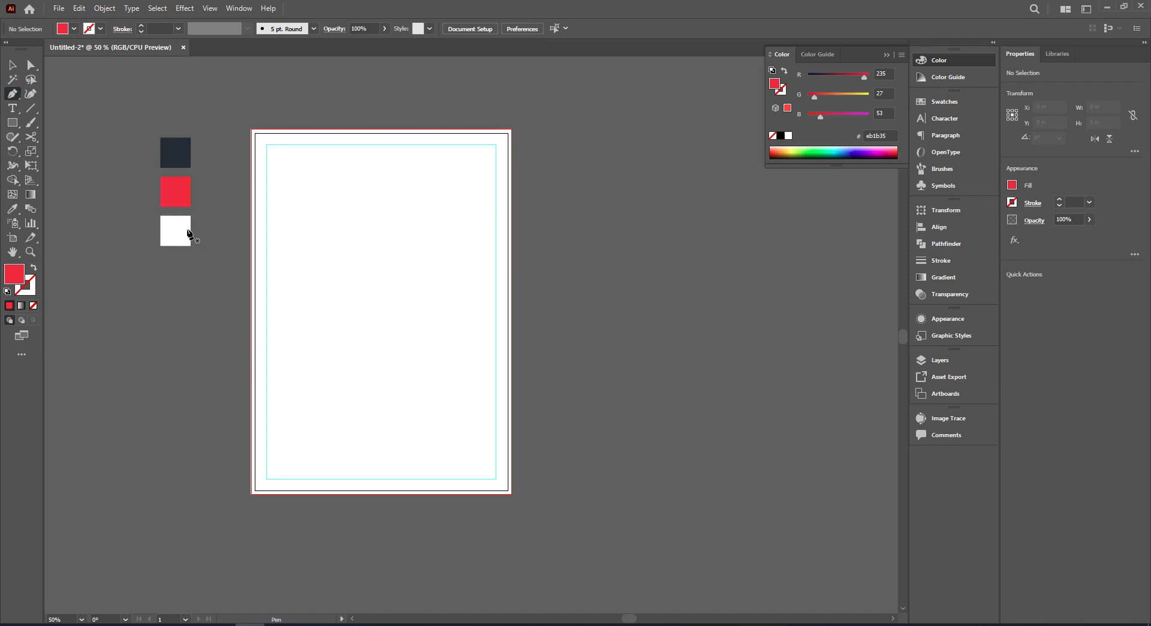
{"action": "left_click", "coordinate": [174, 153], "text": "ctrl"}
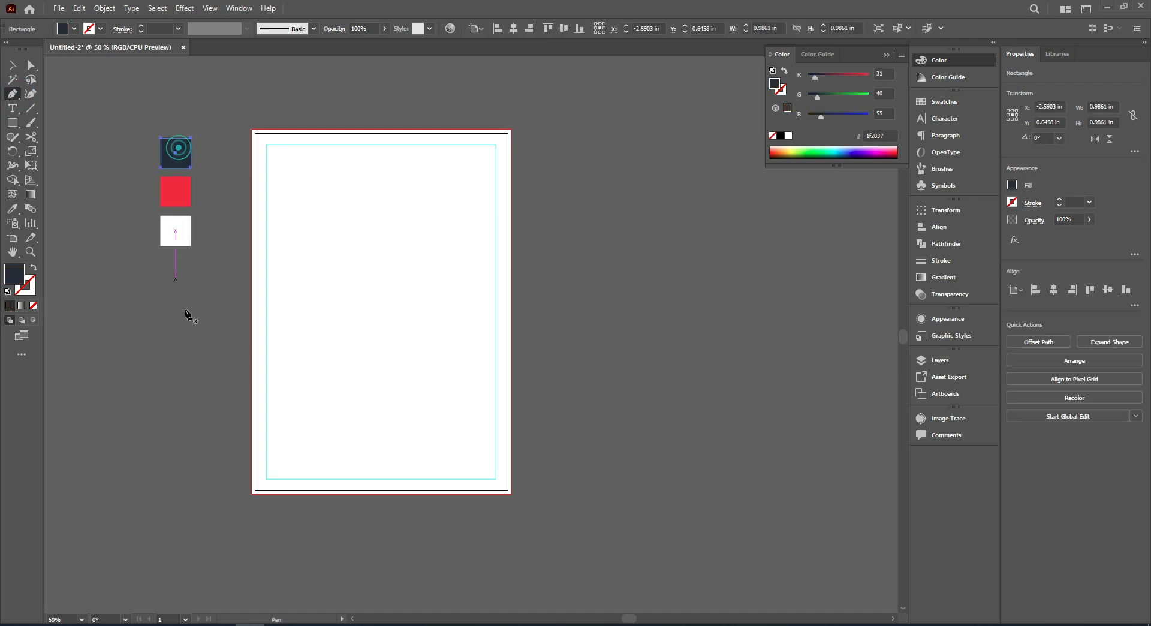
{"action": "left_click", "coordinate": [232, 372]}
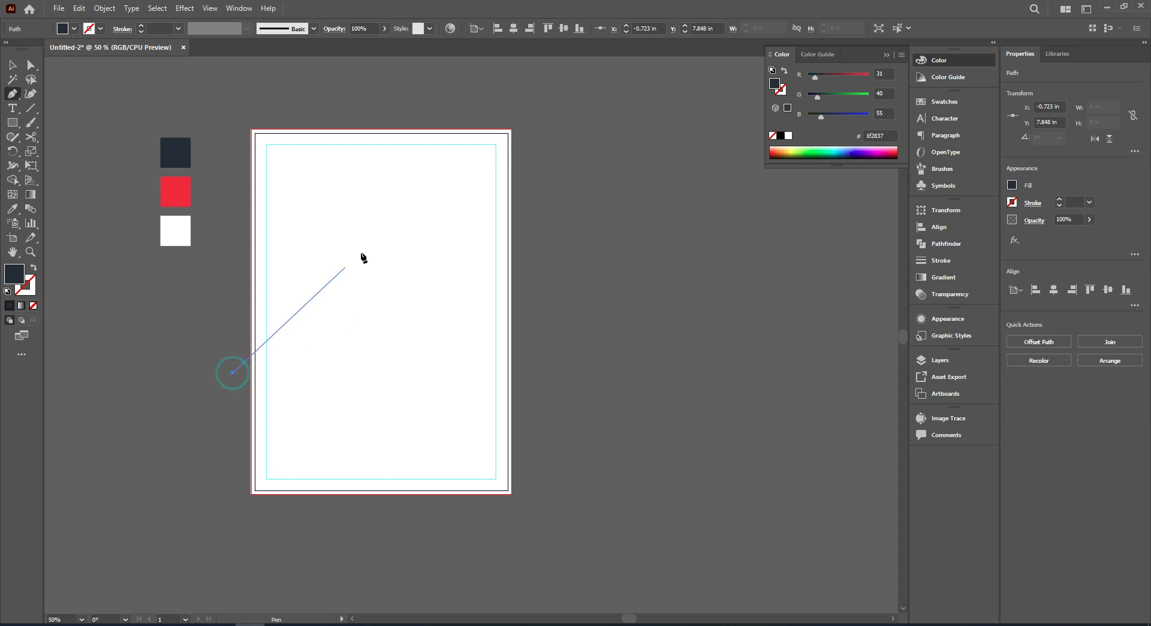
{"action": "left_click", "coordinate": [478, 115]}
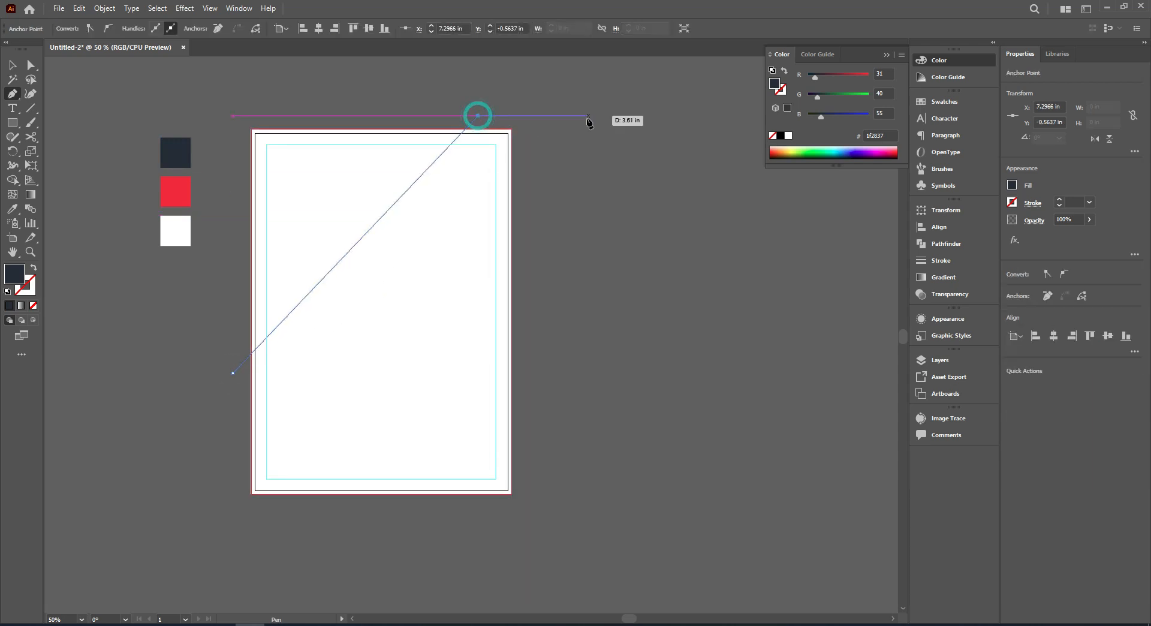
{"action": "left_click_drag", "start_coordinate": [553, 122], "coordinate": [548, 232]}
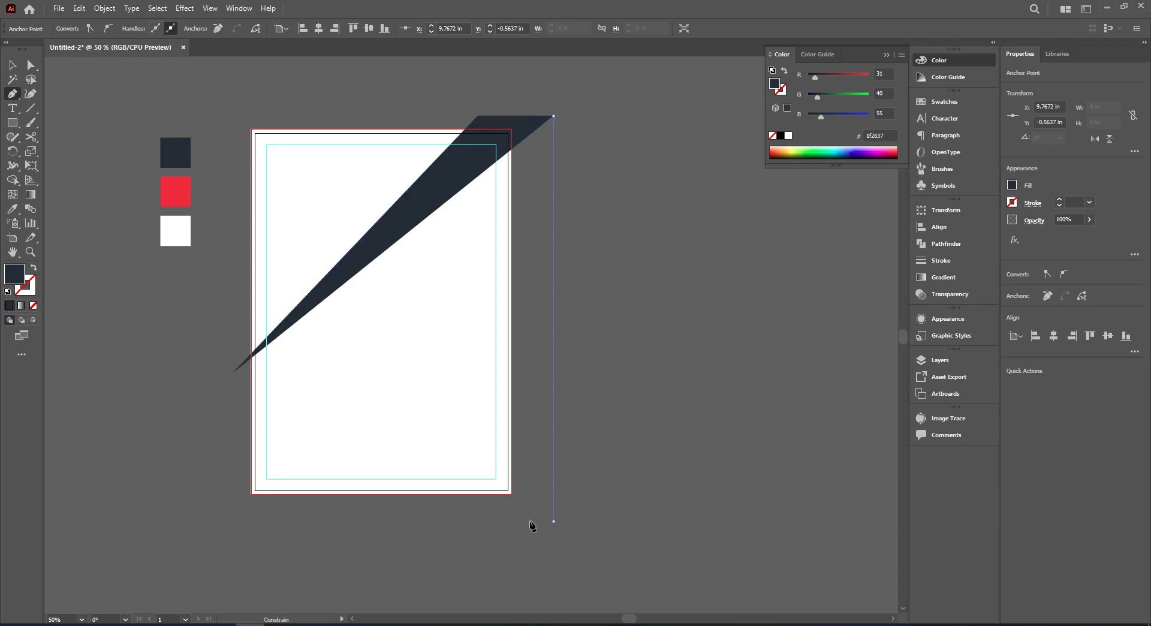
{"action": "left_click", "coordinate": [553, 521]}
{"action": "left_click", "coordinate": [209, 521]}
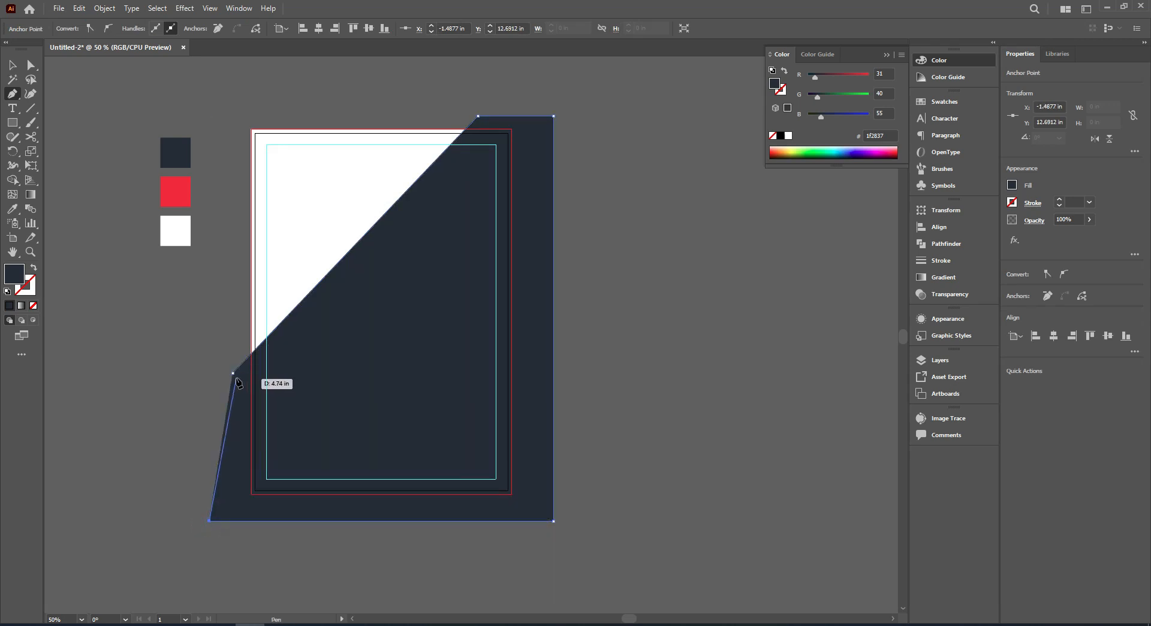
{"action": "left_click", "coordinate": [233, 374]}
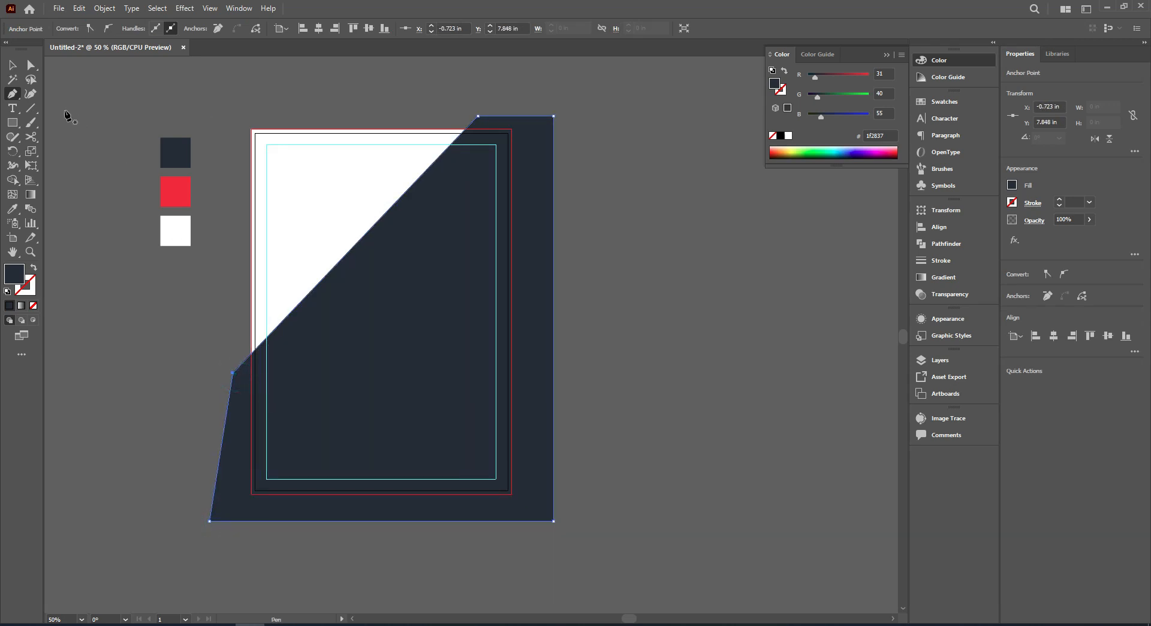
Steepen the dark polygon's diagonal by lowering its left anchor point and shifting its upper anchor point slightly right.
{"action": "left_click", "coordinate": [30, 64]}
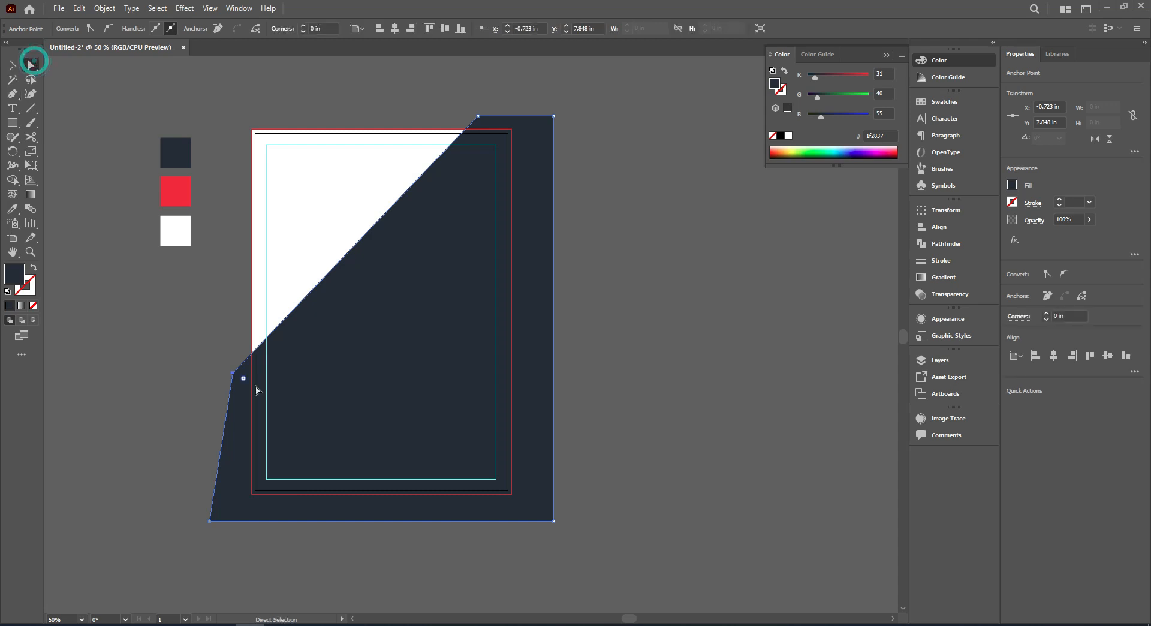
{"action": "left_click_drag", "start_coordinate": [234, 374], "coordinate": [232, 405]}
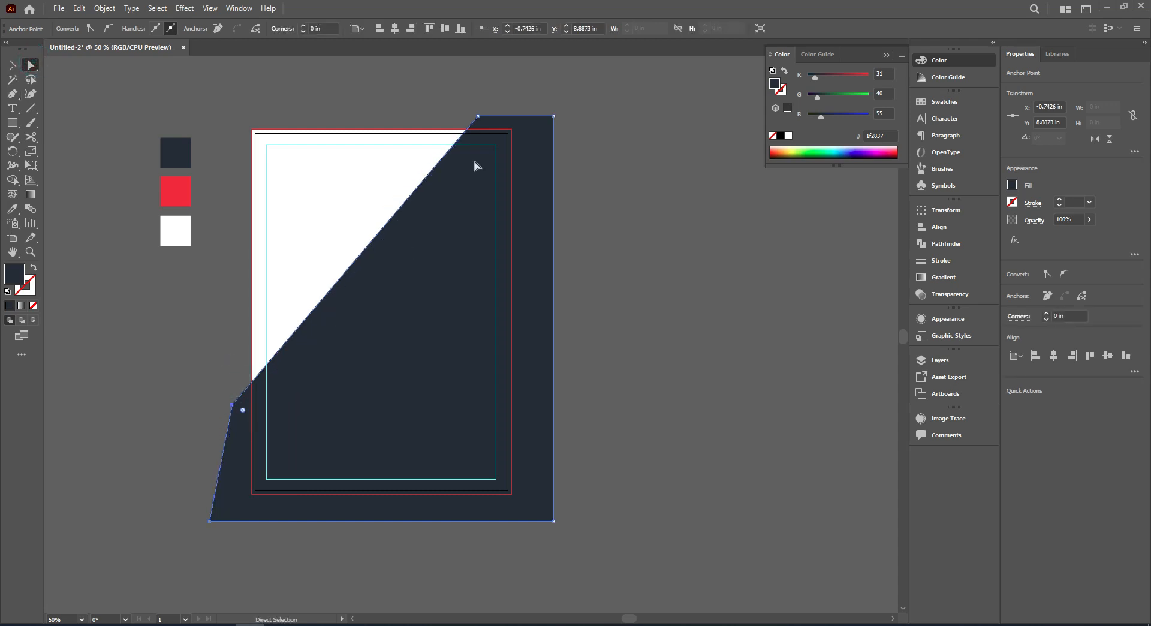
{"action": "left_click_drag", "start_coordinate": [479, 120], "coordinate": [491, 139]}
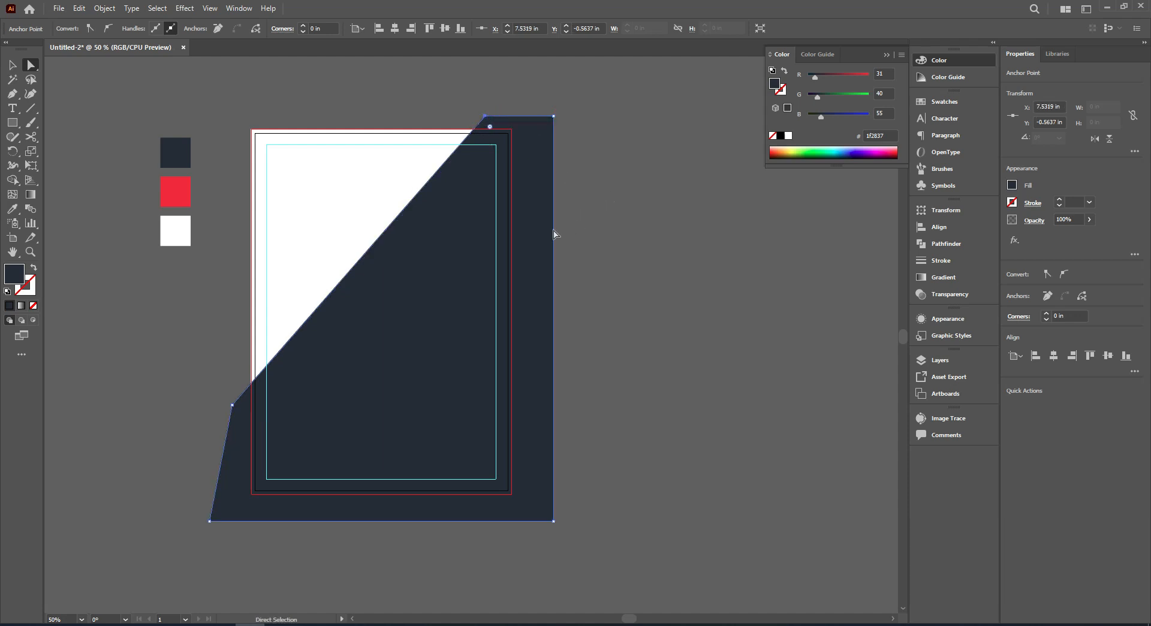
{"action": "left_click", "coordinate": [8, 65]}
{"action": "left_click", "coordinate": [182, 103]}
Nudge the dark polygon slightly, then trim its parts outside the white background rectangle with Shape Builder.
{"action": "left_click_drag", "start_coordinate": [182, 104], "coordinate": [202, 119]}
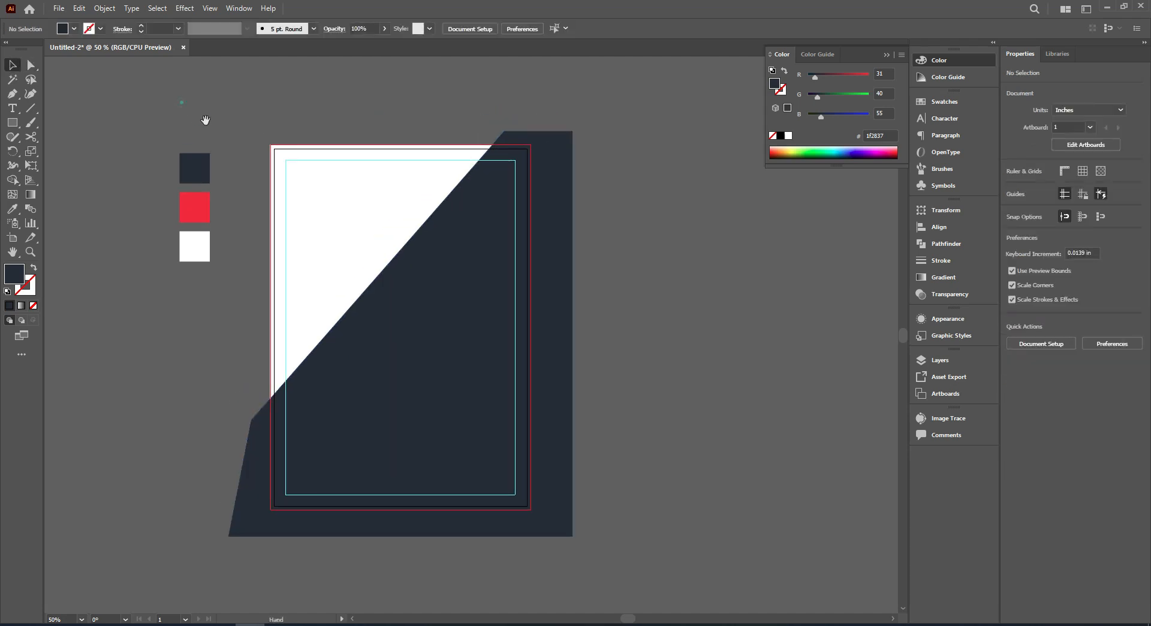
{"action": "left_click_drag", "start_coordinate": [560, 313], "coordinate": [564, 304]}
{"action": "left_click", "coordinate": [391, 217], "text": "shift"}
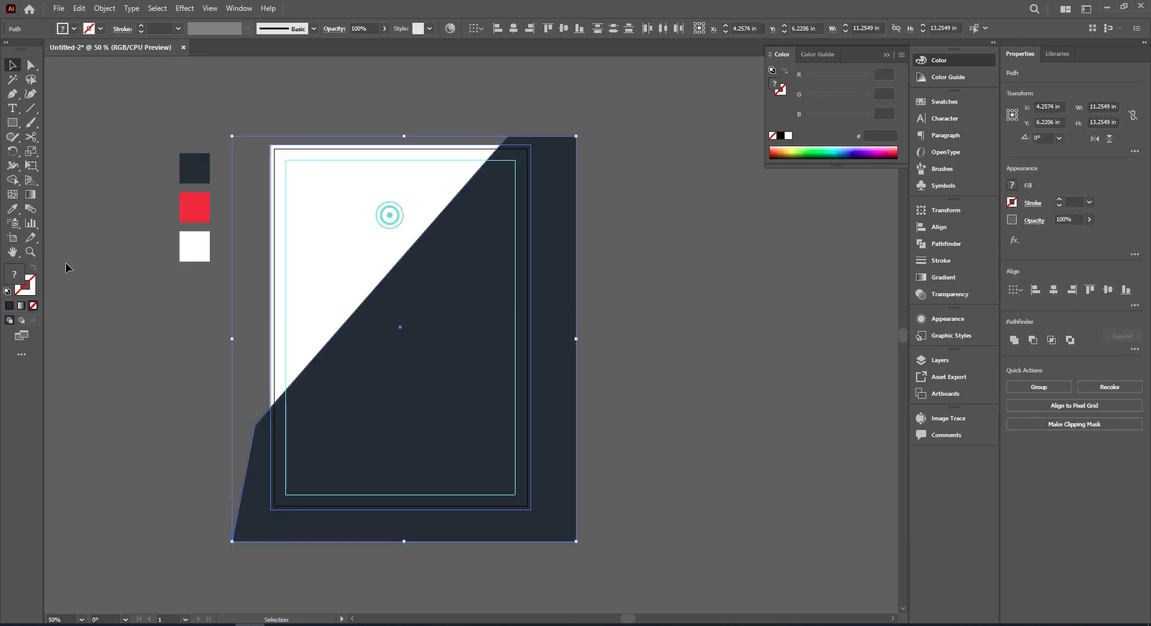
{"action": "left_click", "coordinate": [12, 180]}
{"action": "left_click", "coordinate": [253, 487], "text": "alt"}
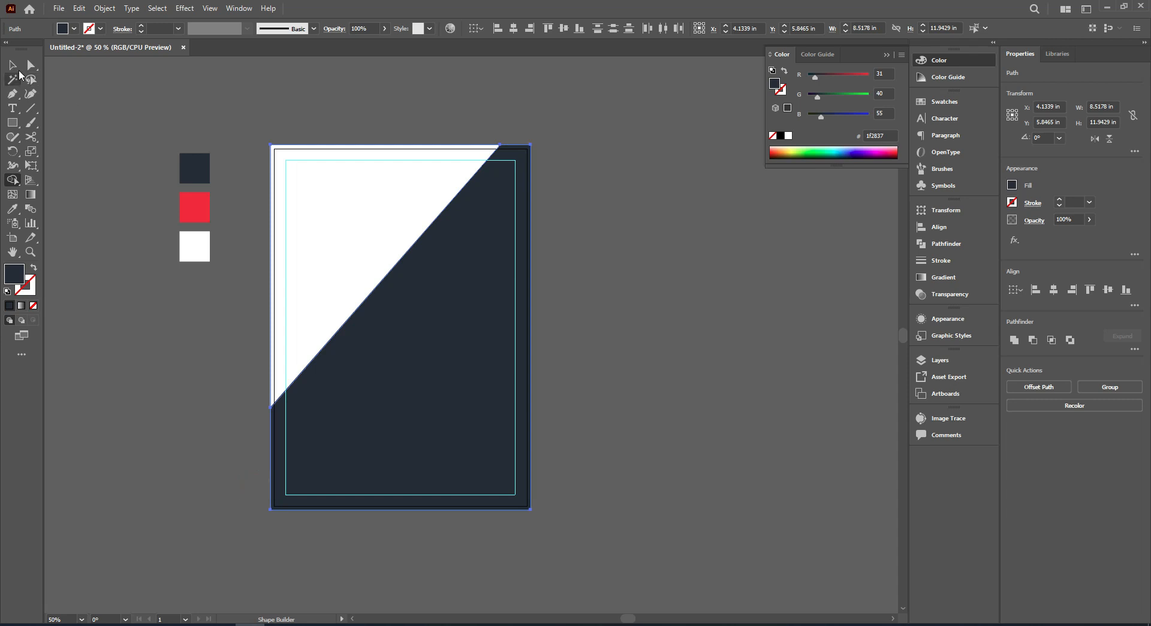
{"action": "left_click", "coordinate": [93, 82]}
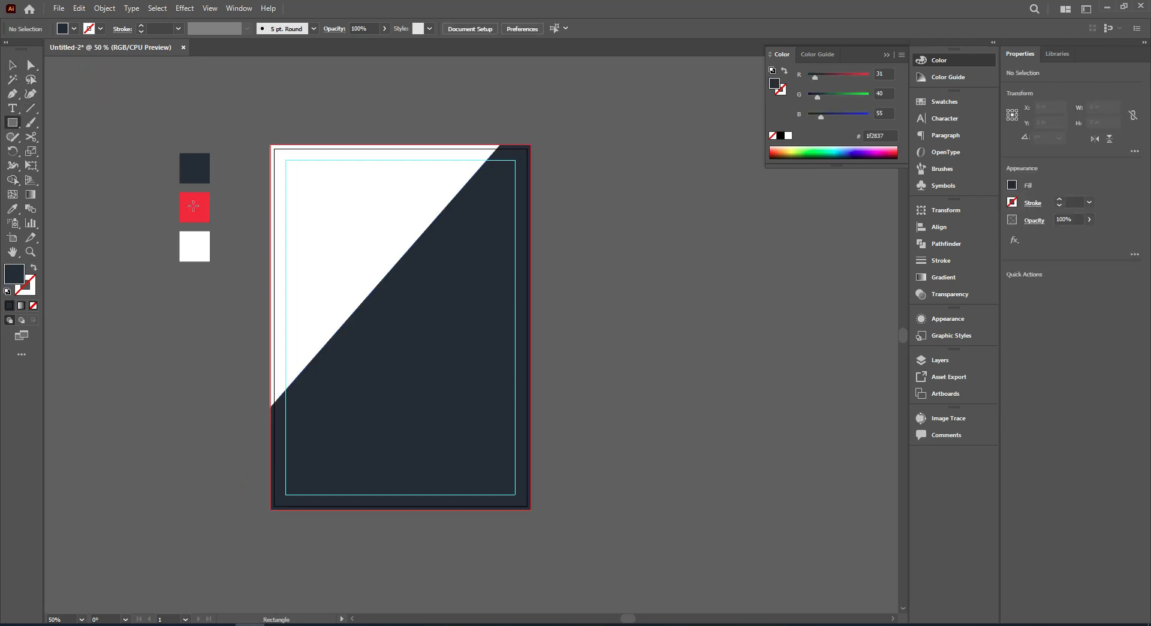
Draw a tall rectangle about 4.18 × 10.71 in and place it to the right of the artboard.
{"action": "left_click_drag", "start_coordinate": [100, 110], "coordinate": [228, 436]}
{"action": "left_click", "coordinate": [12, 65]}
{"action": "left_click_drag", "start_coordinate": [139, 207], "coordinate": [609, 239]}
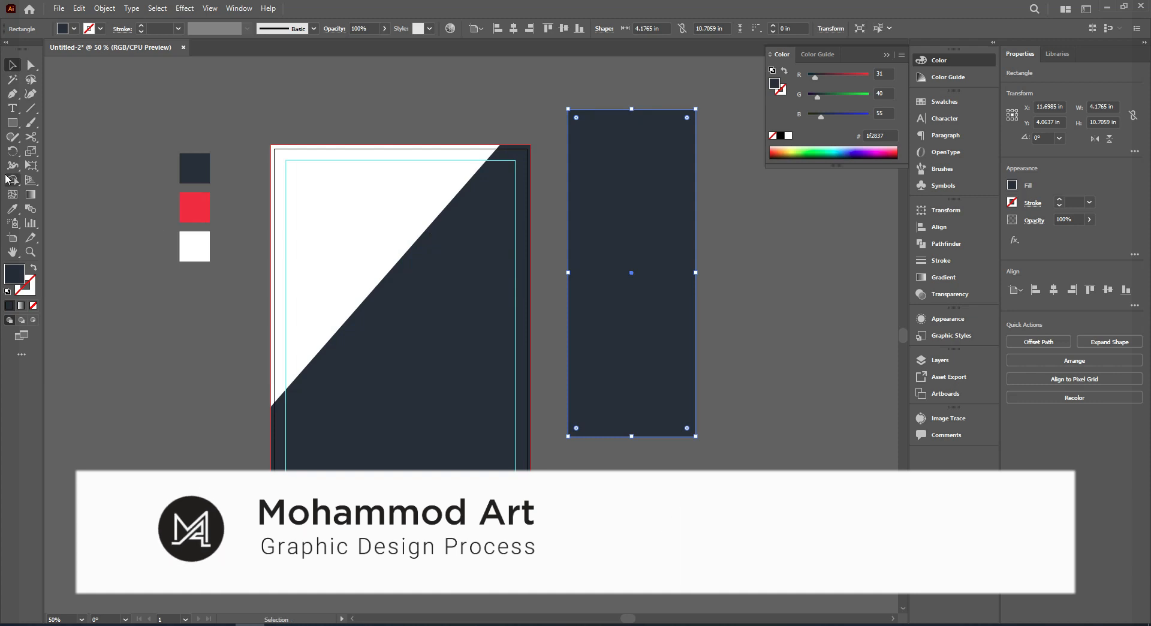
Fill the tall rectangle with the red of the middle sample square using the Eyedropper.
{"action": "left_click", "coordinate": [12, 208]}
{"action": "left_click", "coordinate": [194, 207]}
{"action": "left_click", "coordinate": [10, 66]}
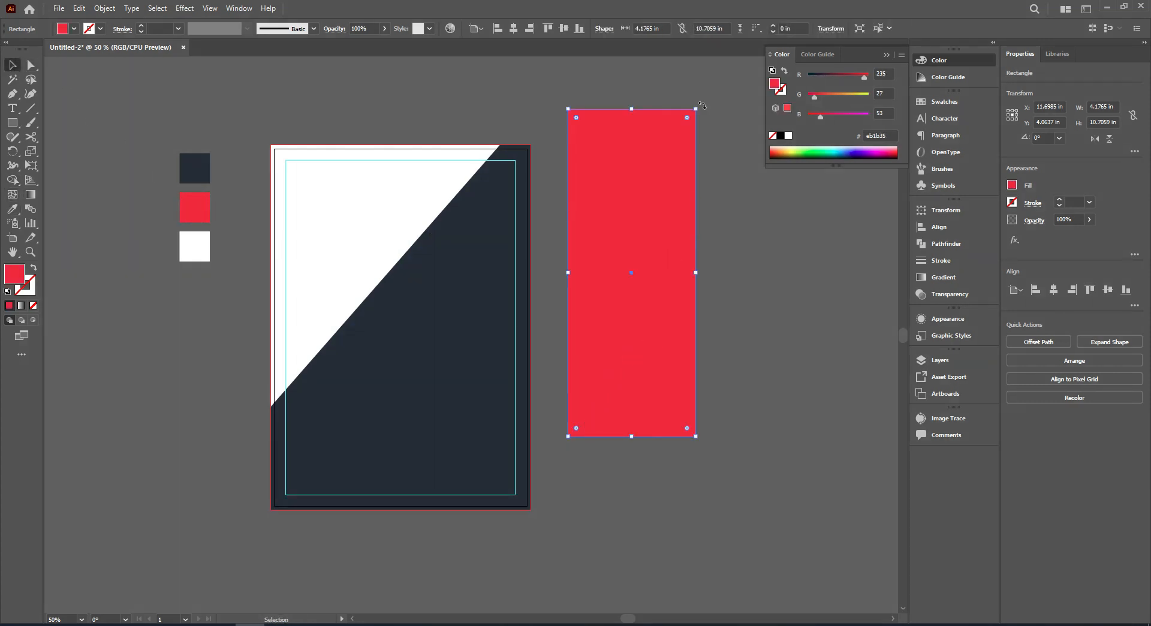
Rotate the red rectangle to 315° and move it over the page's upper-left area.
{"action": "left_click_drag", "start_coordinate": [747, 156], "coordinate": [795, 273]}
{"action": "left_click_drag", "start_coordinate": [610, 239], "coordinate": [412, 186]}
{"action": "scroll", "coordinate": [523, 134], "scroll_direction": "up", "scroll_amount": 1}
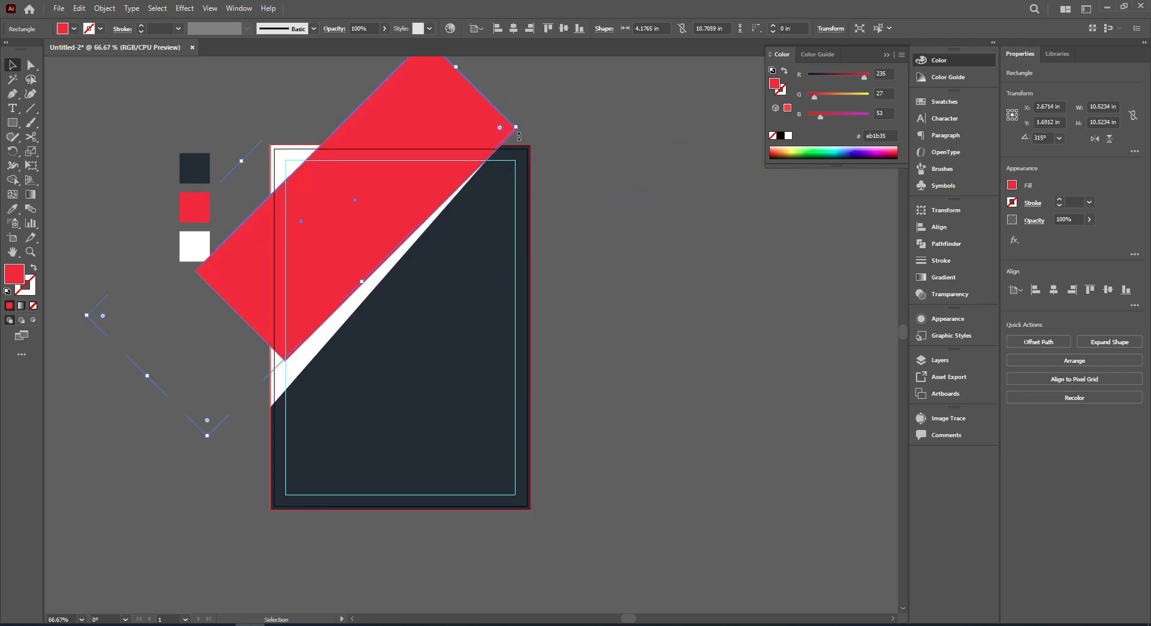
{"action": "left_click_drag", "start_coordinate": [521, 126], "coordinate": [522, 120]}
{"action": "key", "text": "ctrl+z"}
{"action": "key", "text": "ctrl+z"}
{"action": "scroll", "coordinate": [529, 160], "scroll_direction": "down", "scroll_amount": 1}
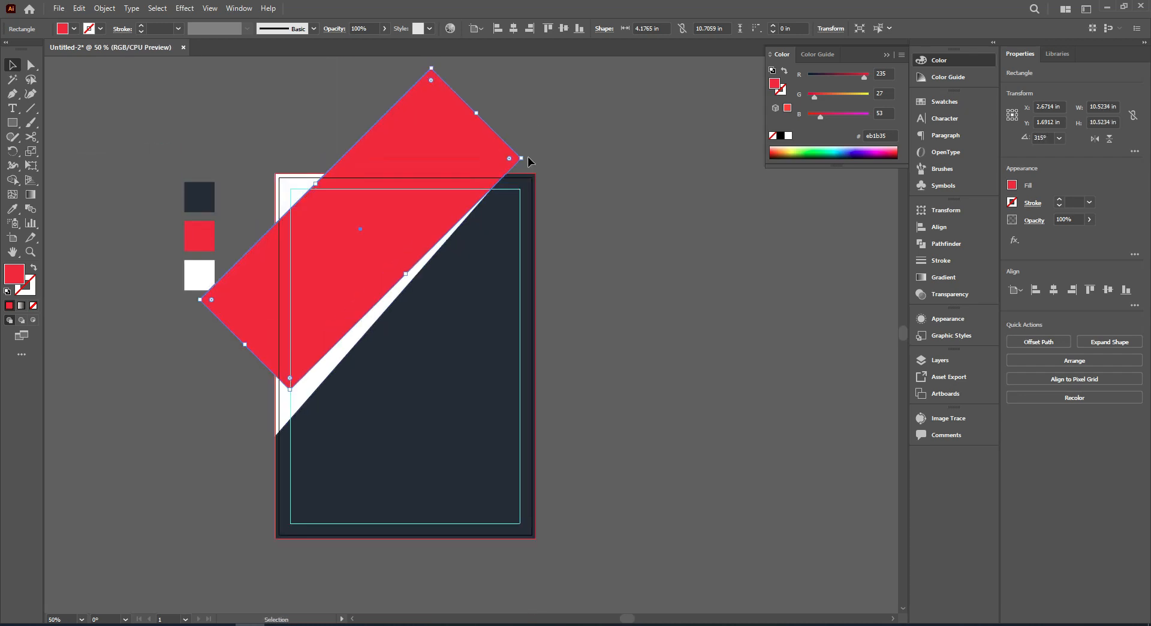
Rotate the red rectangle slightly to about 318.5° so its long edge runs parallel to the dark polygon's diagonal.
{"action": "scroll", "coordinate": [529, 160], "scroll_direction": "up", "scroll_amount": 1}
{"action": "left_click_drag", "start_coordinate": [522, 173], "coordinate": [410, 108]}
{"action": "scroll", "coordinate": [474, 204], "scroll_direction": "up", "scroll_amount": 2}
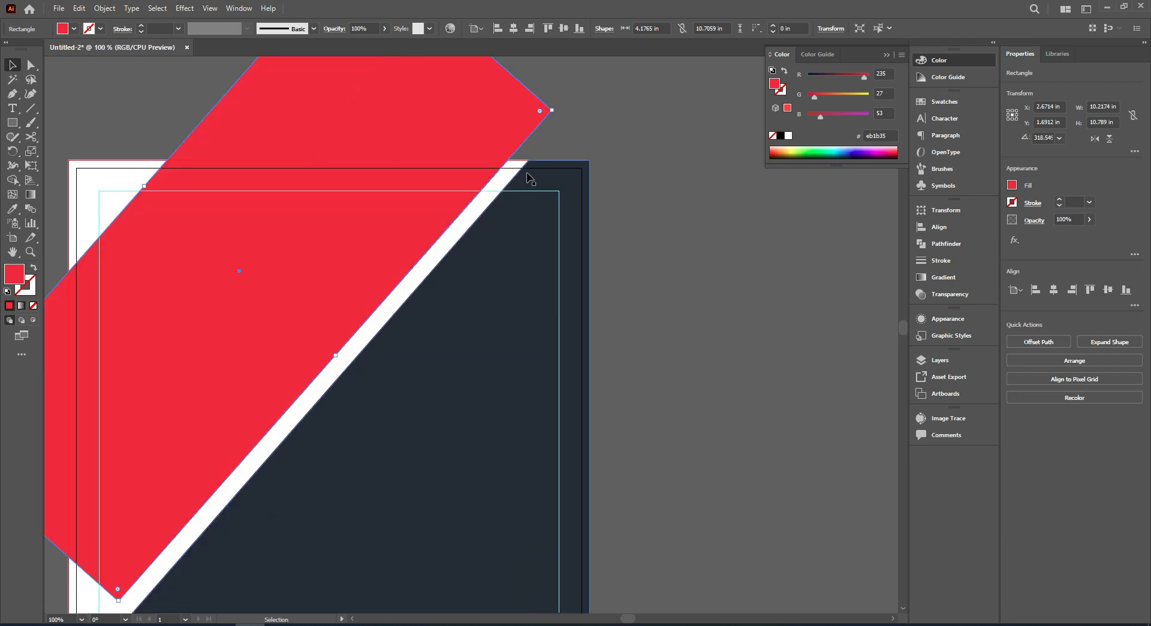
{"action": "scroll", "coordinate": [422, 180], "scroll_direction": "down", "scroll_amount": 1}
Move the red rectangle to the dark side of the diagonal and refine its rotation to about 319°, leaving a thin dark strip.
{"action": "left_click_drag", "start_coordinate": [429, 167], "coordinate": [582, 234]}
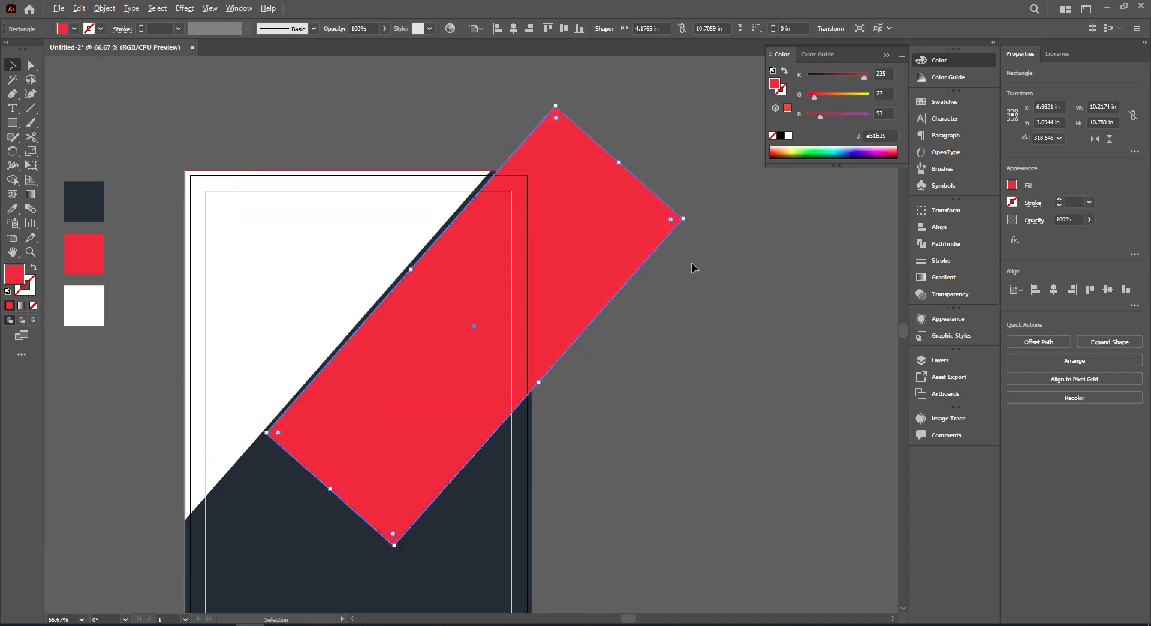
{"action": "scroll", "coordinate": [685, 232], "scroll_direction": "up", "scroll_amount": 1}
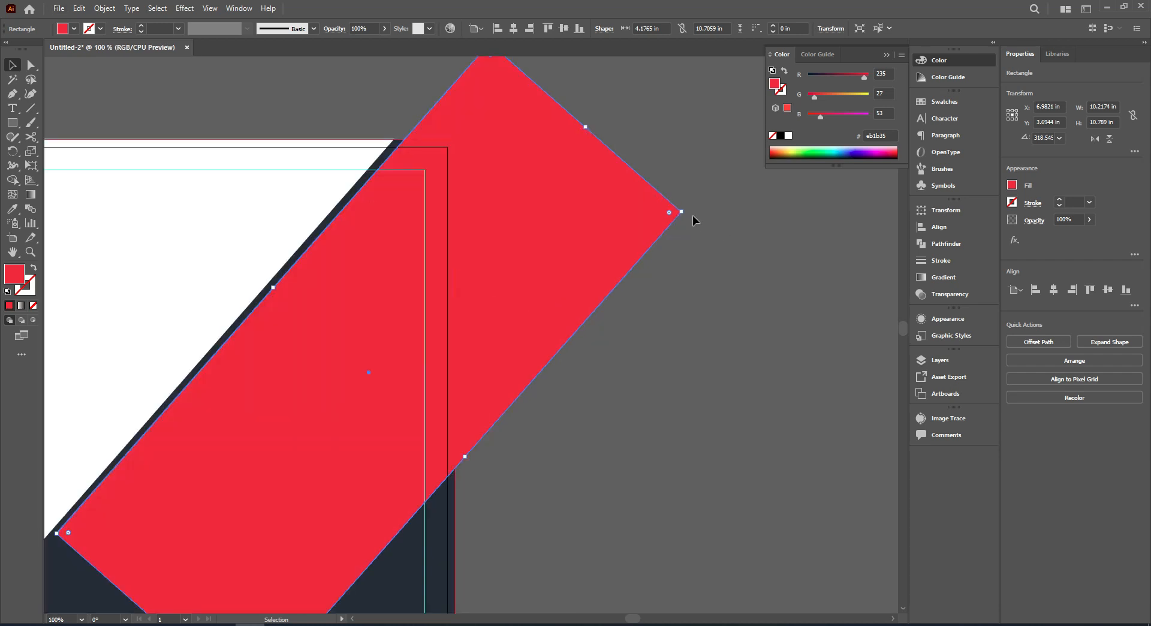
{"action": "left_click_drag", "start_coordinate": [685, 210], "coordinate": [683, 209]}
{"action": "scroll", "coordinate": [685, 240], "scroll_direction": "down", "scroll_amount": 2}
{"action": "left_click_drag", "start_coordinate": [686, 287], "coordinate": [603, 278]}
{"action": "left_click_drag", "start_coordinate": [499, 218], "coordinate": [546, 171]}
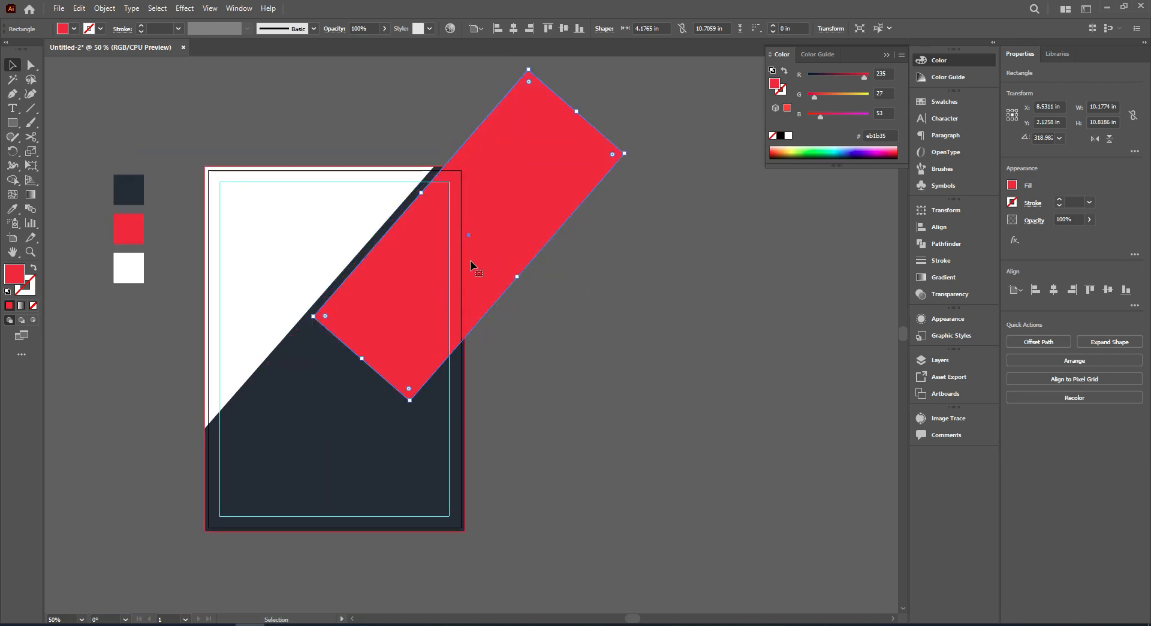
{"action": "left_click_drag", "start_coordinate": [530, 195], "coordinate": [499, 228]}
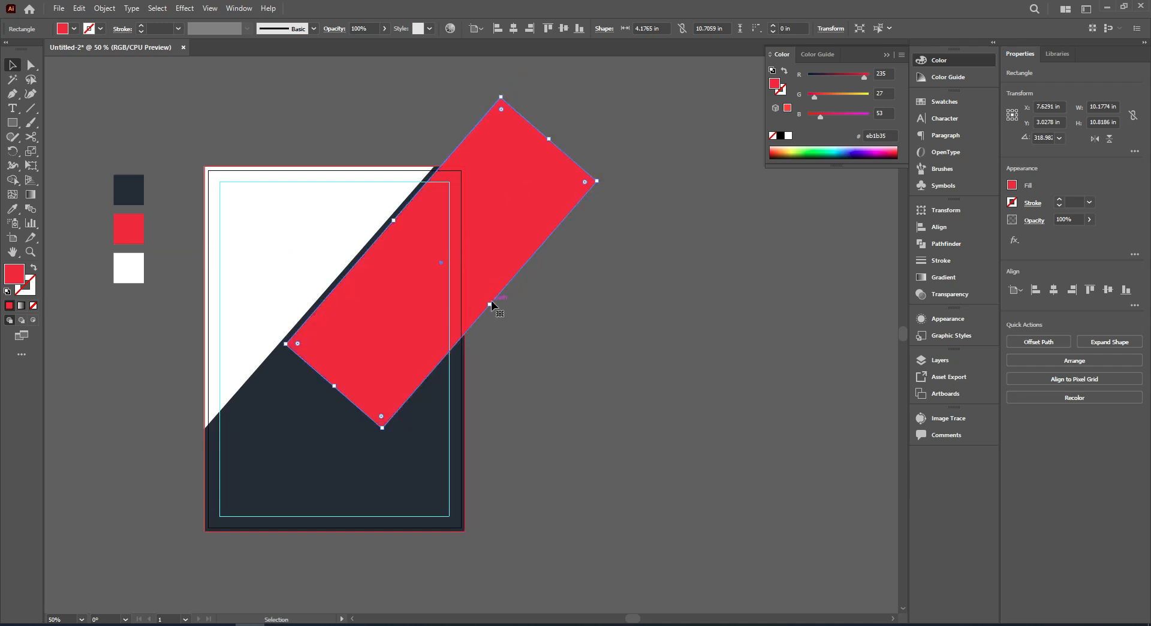
Narrow the slanted red rectangle to about 3.76 in and place a copy to the right of the artboard.
{"action": "left_click_drag", "start_coordinate": [491, 306], "coordinate": [484, 296]}
{"action": "left_click", "coordinate": [31, 65]}
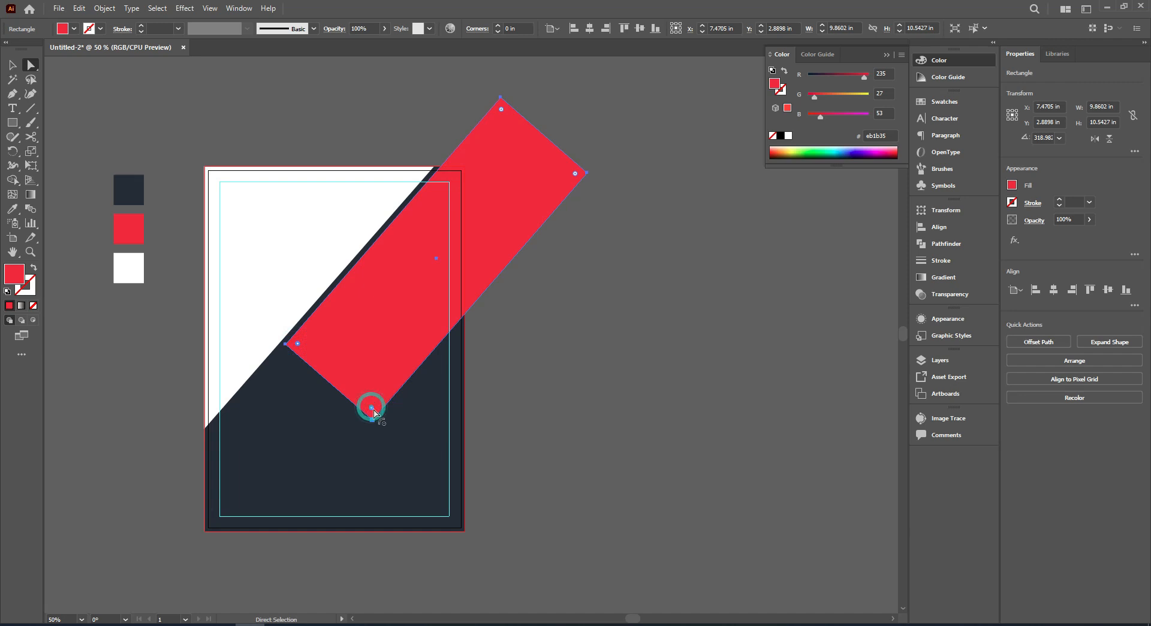
{"action": "left_click", "coordinate": [12, 65]}
{"action": "left_click_drag", "start_coordinate": [485, 235], "coordinate": [797, 254]}
Fully round the lower end of the slanted red rectangle on the page.
{"action": "left_click", "coordinate": [460, 214]}
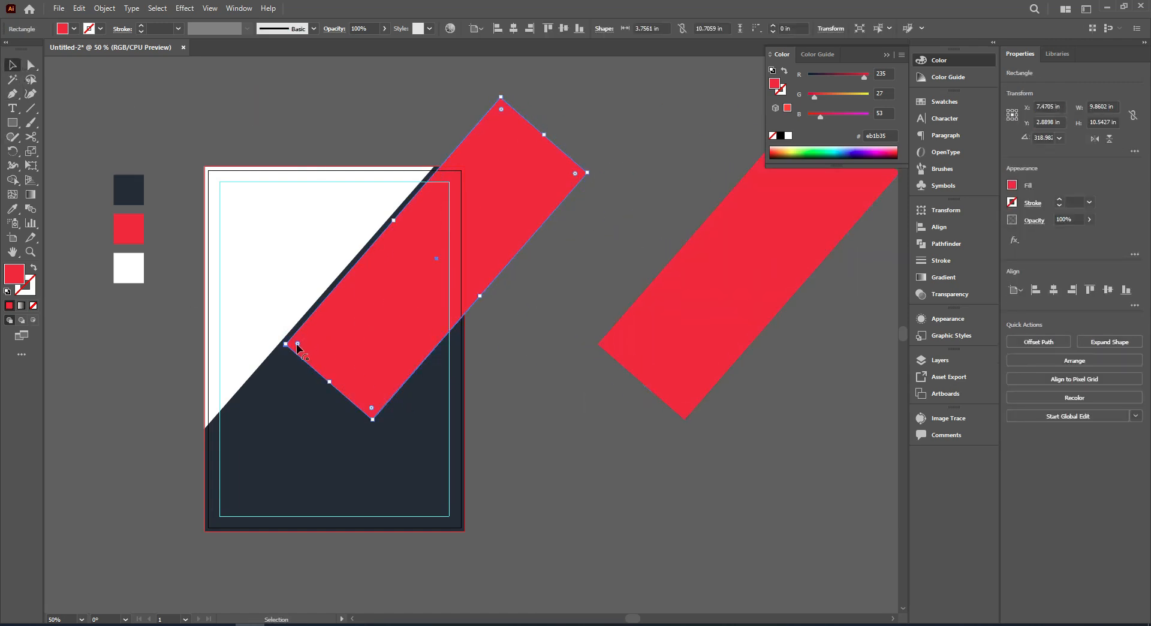
{"action": "left_click_drag", "start_coordinate": [373, 401], "coordinate": [451, 272]}
{"action": "left_click", "coordinate": [523, 360]}
Create an inset copy of the rounded red shape using Offset Path with -0.125 in and miter joins.
{"action": "scroll", "coordinate": [503, 196], "scroll_direction": "down", "scroll_amount": 1}
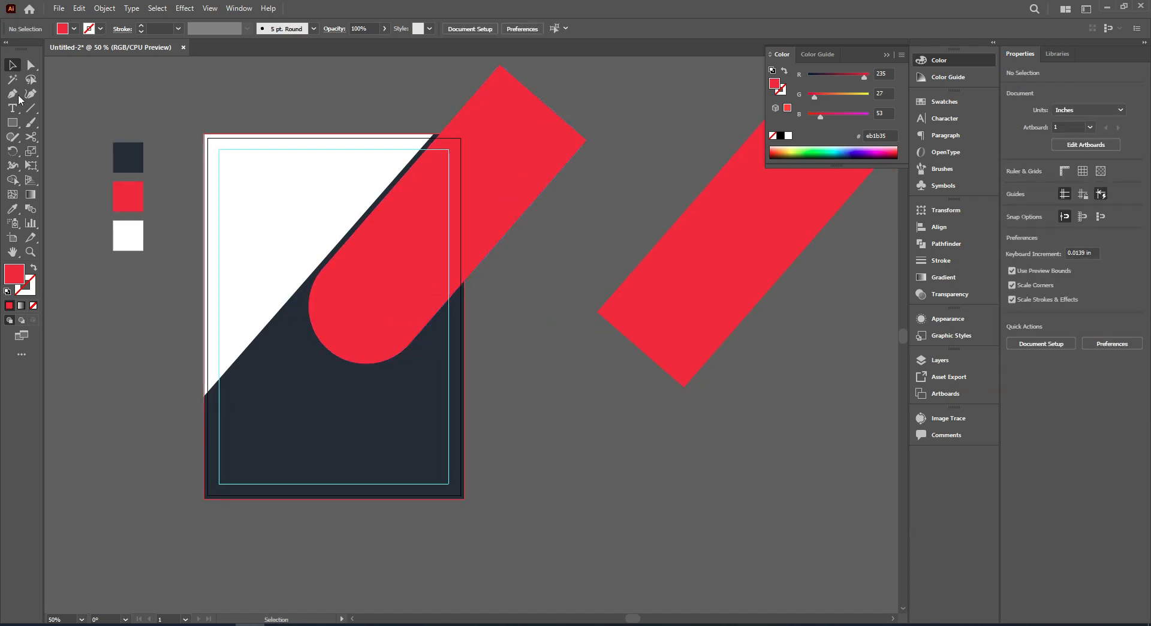
{"action": "scroll", "coordinate": [503, 181], "scroll_direction": "up", "scroll_amount": 2}
{"action": "scroll", "coordinate": [502, 181], "scroll_direction": "up", "scroll_amount": 1}
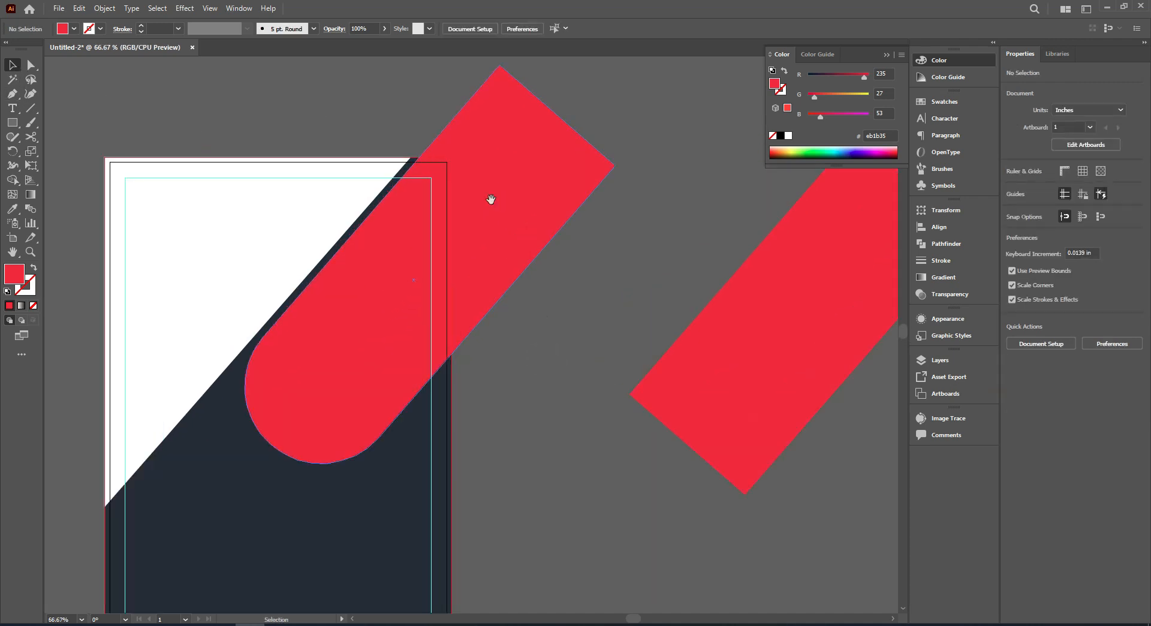
{"action": "left_click_drag", "start_coordinate": [495, 196], "coordinate": [526, 155]}
{"action": "scroll", "coordinate": [529, 154], "scroll_direction": "down", "scroll_amount": 1}
{"action": "left_click", "coordinate": [530, 153]}
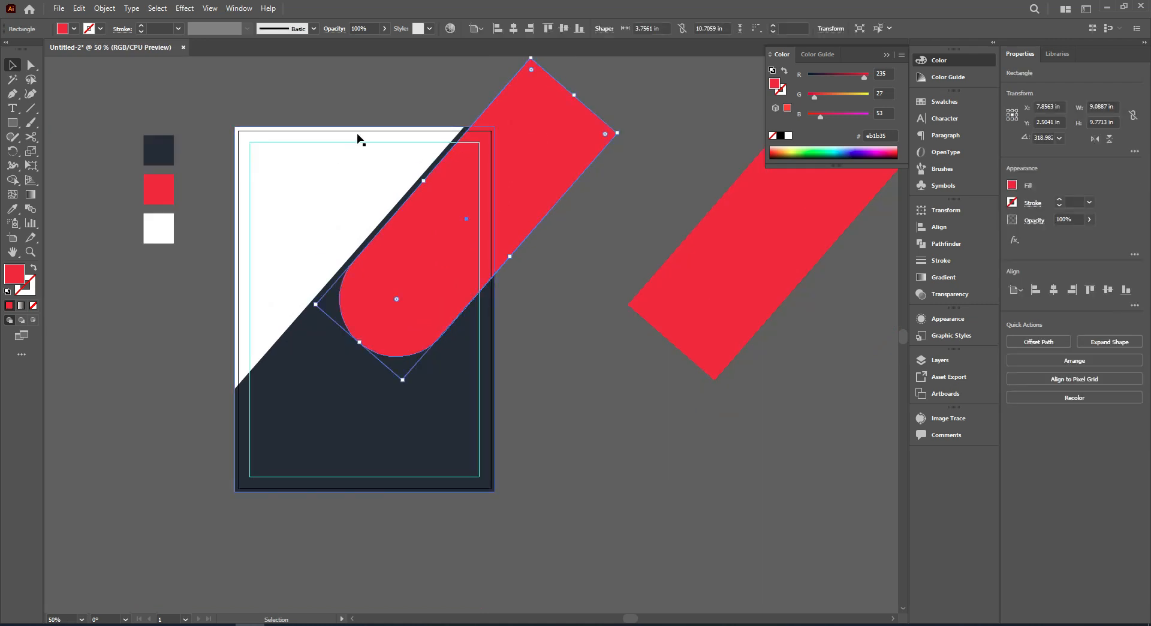
{"action": "left_click", "coordinate": [97, 8]}
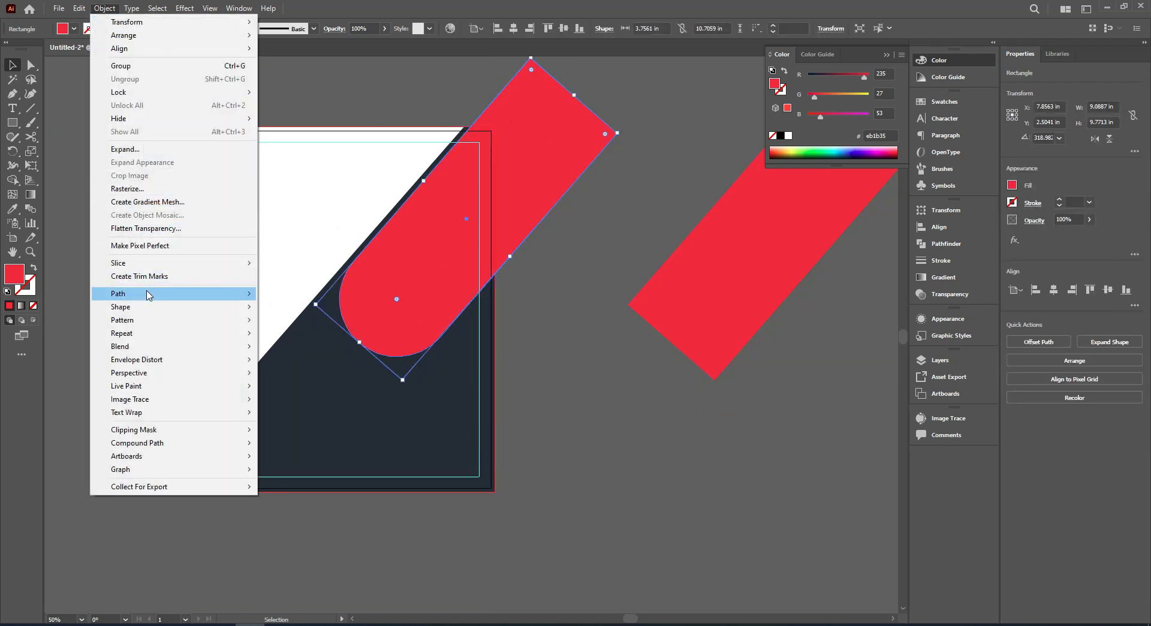
{"action": "mouse_move", "coordinate": [149, 294]}
{"action": "left_click", "coordinate": [296, 337]}
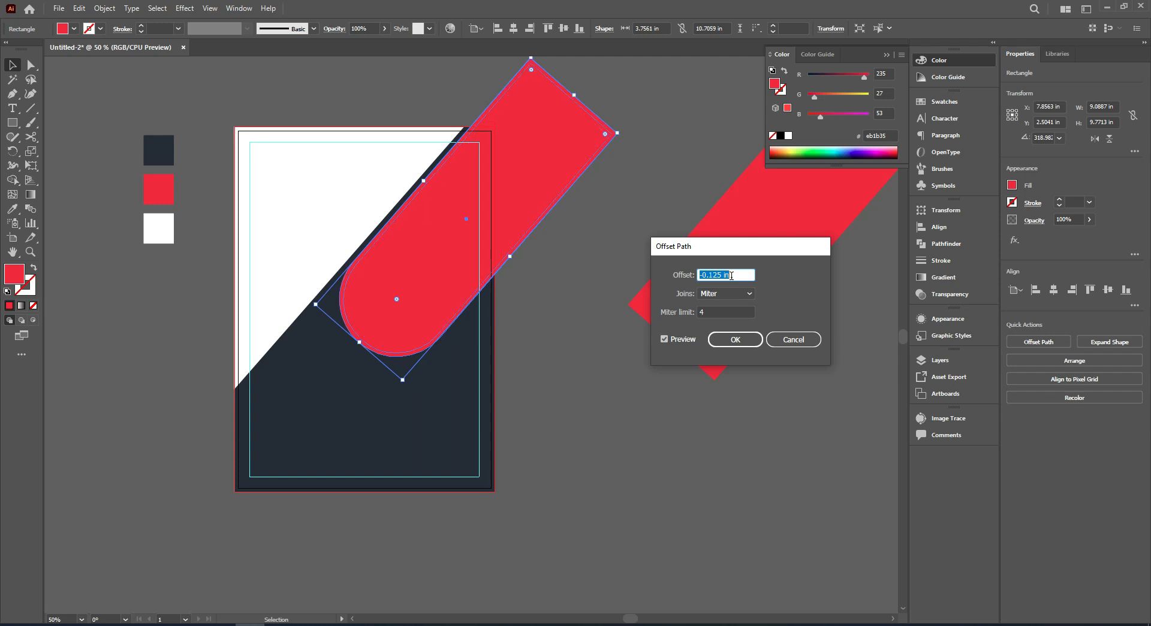
{"action": "left_click", "coordinate": [736, 340]}
Fill the inset shape with the page background's white using the Eyedropper.
{"action": "left_click", "coordinate": [441, 286]}
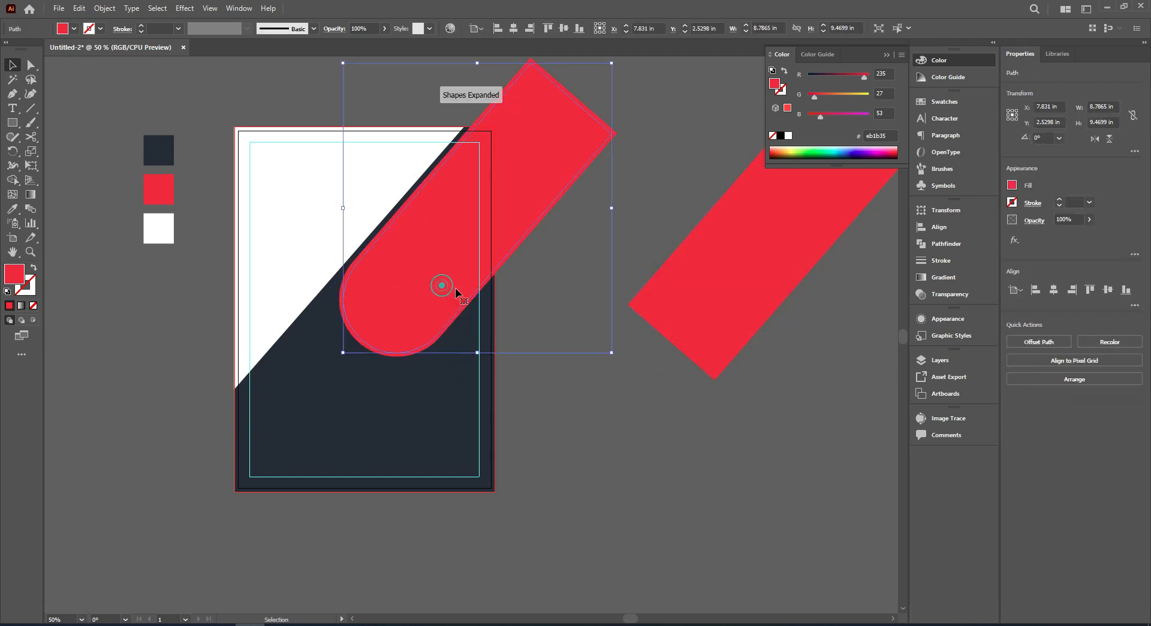
{"action": "key", "text": "i"}
{"action": "left_click", "coordinate": [311, 190]}
Trim the parts of the red and white rounded shapes that extend beyond the page background with Shape Builder.
{"action": "left_click", "coordinate": [18, 63]}
{"action": "left_click_drag", "start_coordinate": [605, 94], "coordinate": [573, 151]}
{"action": "left_click", "coordinate": [346, 163], "text": "shift"}
{"action": "left_click", "coordinate": [12, 181]}
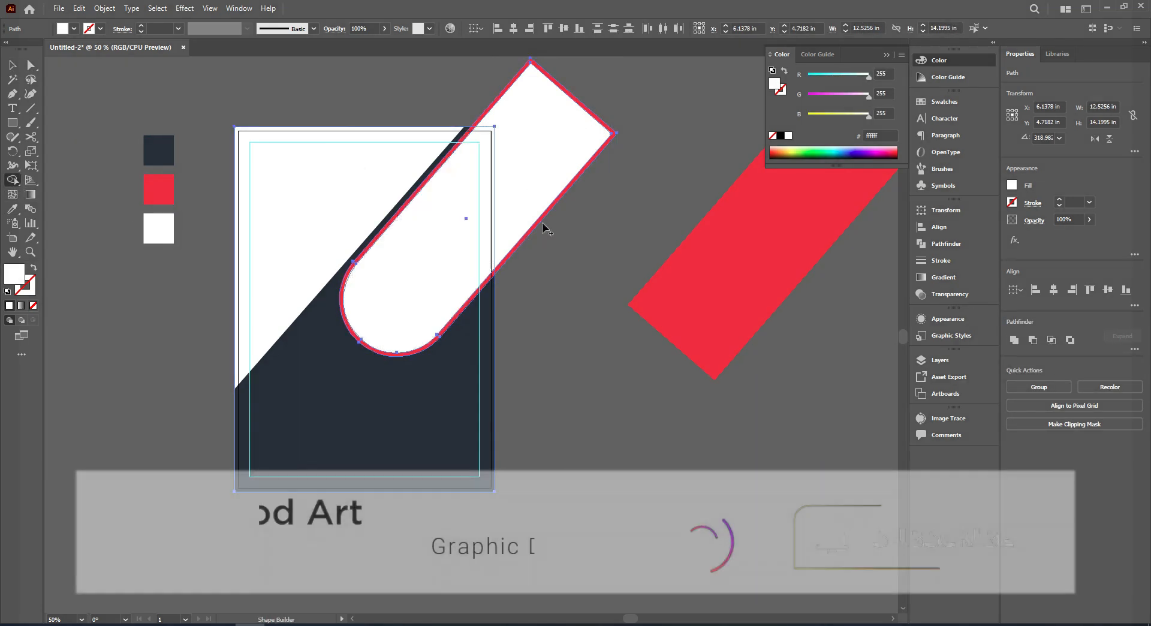
{"action": "left_click", "coordinate": [542, 153], "text": "alt"}
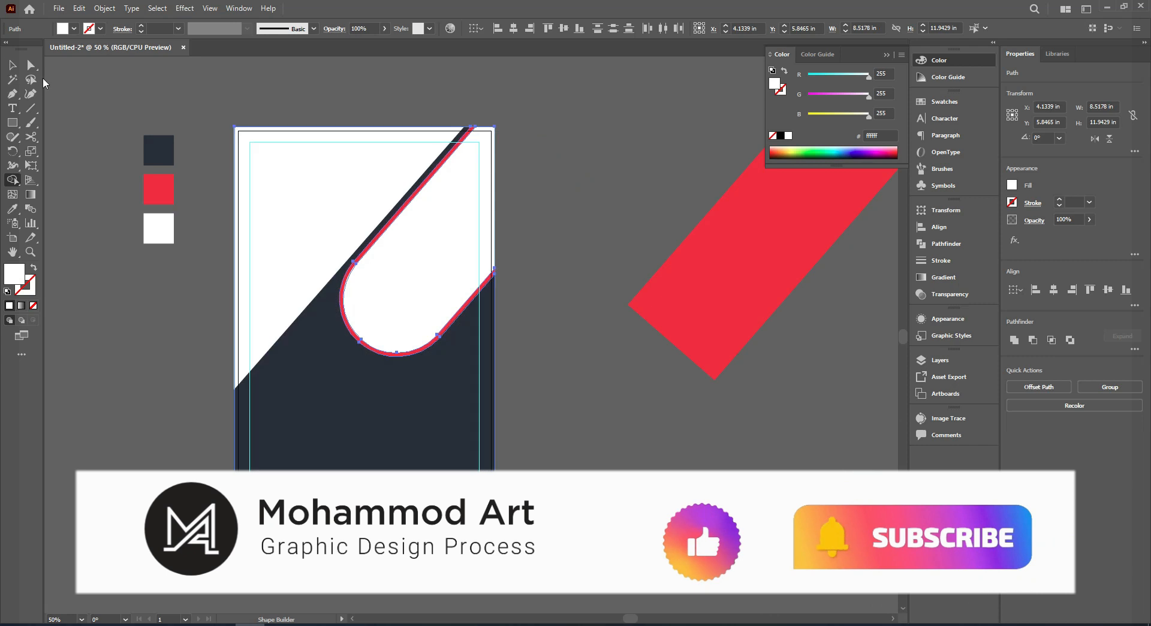
{"action": "key", "text": "v"}
{"action": "left_click", "coordinate": [198, 107]}
Narrow the spare red rectangle to about 0.88 in across the page's right edge and duplicate it over the upper white area.
{"action": "left_click_drag", "start_coordinate": [727, 266], "coordinate": [497, 342]}
{"action": "left_click_drag", "start_coordinate": [577, 380], "coordinate": [519, 324]}
{"action": "left_click_drag", "start_coordinate": [502, 296], "coordinate": [562, 233]}
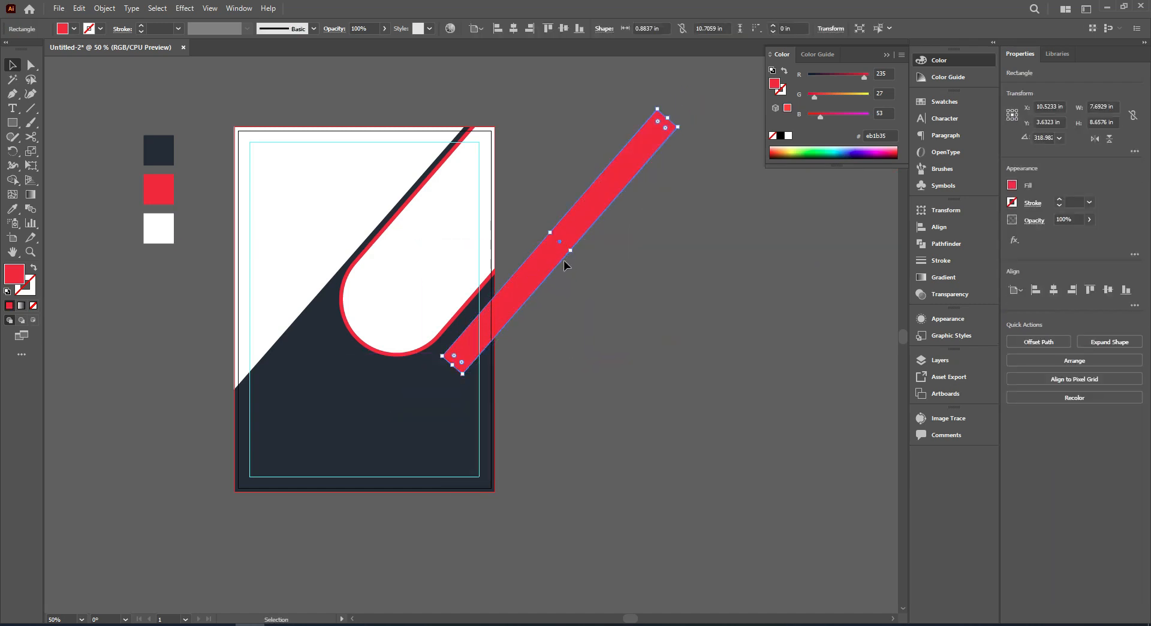
{"action": "left_click_drag", "start_coordinate": [547, 271], "coordinate": [474, 108]}
Round the ends of both narrow red bars with a corner radius of about 0.44 in.
{"action": "left_click", "coordinate": [377, 167]}
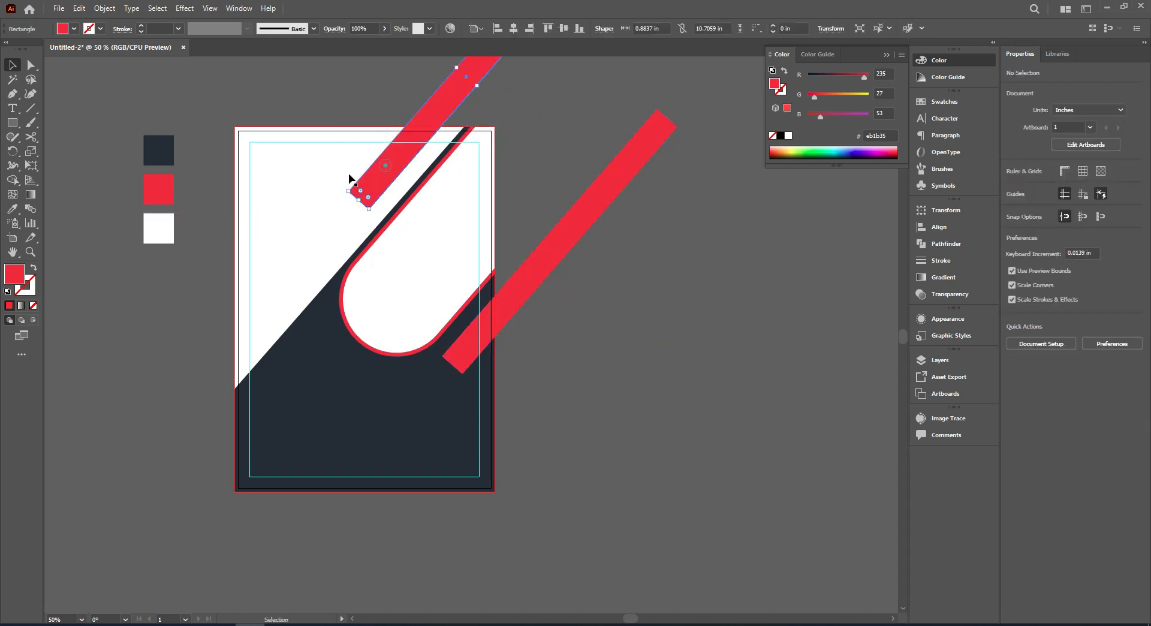
{"action": "left_click", "coordinate": [31, 65]}
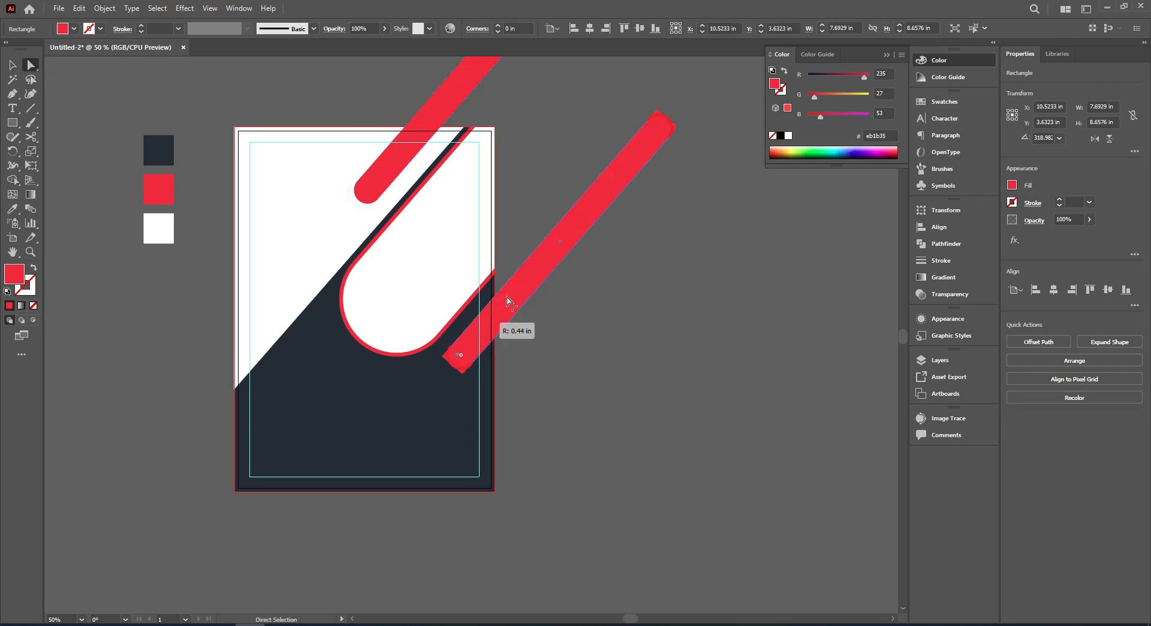
{"action": "left_click", "coordinate": [16, 66]}
{"action": "left_click", "coordinate": [584, 350]}
Adjust the positions of the two rounded red bars on either side of the large rounded shape.
{"action": "left_click_drag", "start_coordinate": [516, 296], "coordinate": [521, 288]}
{"action": "left_click", "coordinate": [549, 319]}
{"action": "left_click_drag", "start_coordinate": [382, 164], "coordinate": [382, 174]}
{"action": "left_click", "coordinate": [544, 141]}
{"action": "scroll", "coordinate": [421, 213], "scroll_direction": "down", "scroll_amount": 1}
{"action": "scroll", "coordinate": [478, 168], "scroll_direction": "up", "scroll_amount": 1}
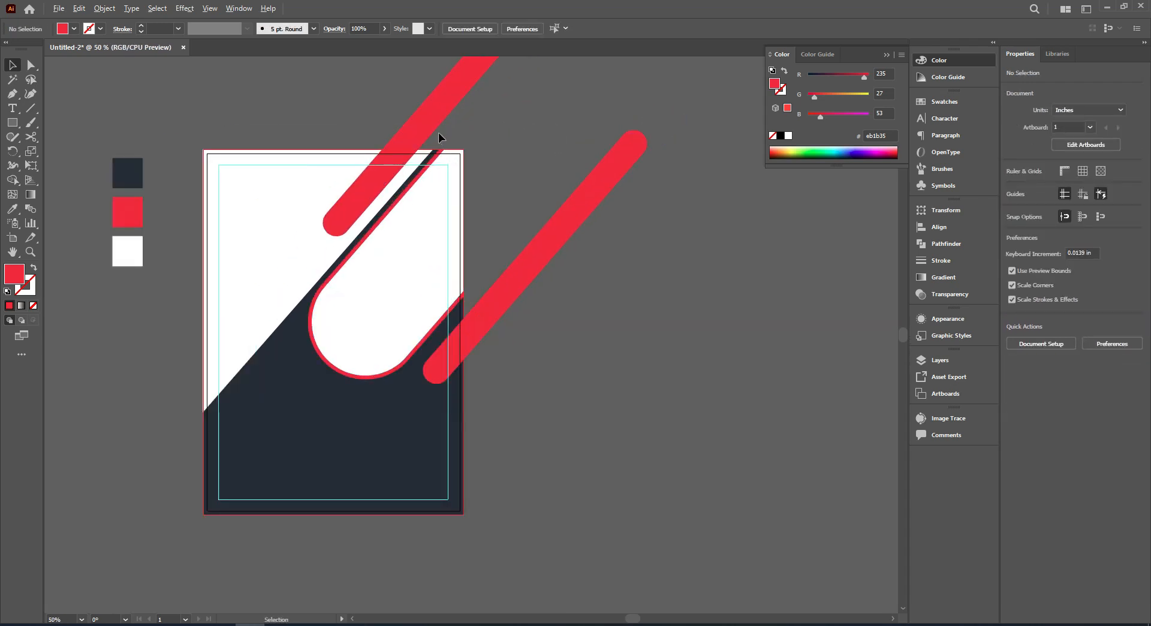
{"action": "left_click_drag", "start_coordinate": [428, 132], "coordinate": [425, 129]}
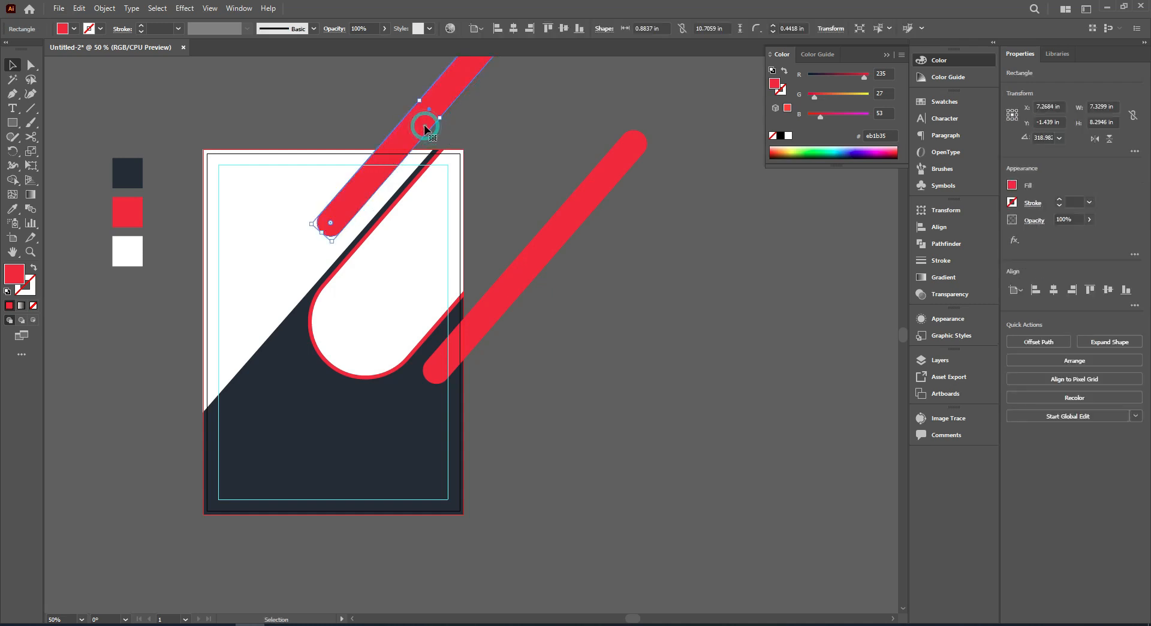
{"action": "left_click_drag", "start_coordinate": [499, 318], "coordinate": [496, 322]}
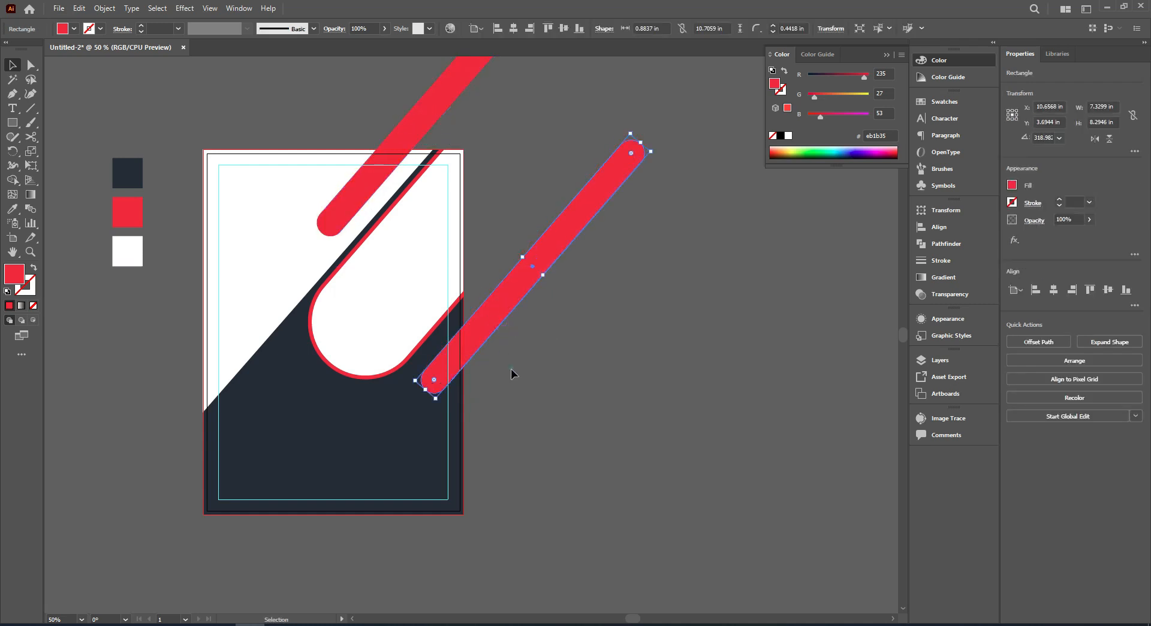
{"action": "left_click", "coordinate": [511, 369]}
Trim the parts of both red bars that extend beyond the page background with Shape Builder.
{"action": "left_click", "coordinate": [488, 326]}
{"action": "left_click", "coordinate": [366, 164], "text": "shift"}
{"action": "left_click", "coordinate": [313, 185], "text": "shift"}
{"action": "left_click", "coordinate": [18, 178]}
{"action": "mouse_move", "coordinate": [430, 108]}
{"action": "left_mouse_down"}
{"action": "mouse_move", "coordinate": [506, 139]}
{"action": "mouse_move", "coordinate": [574, 196]}
{"action": "left_mouse_up"}
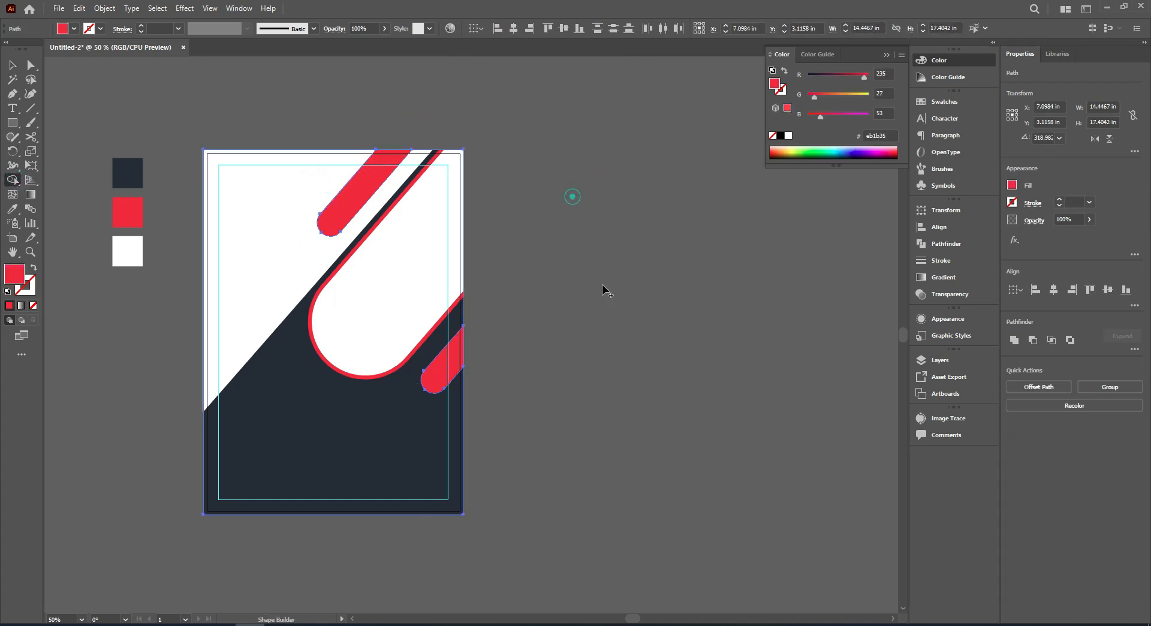
{"action": "left_click_drag", "start_coordinate": [504, 162], "coordinate": [555, 162]}
{"action": "left_click", "coordinate": [13, 64]}
{"action": "left_click", "coordinate": [180, 90]}
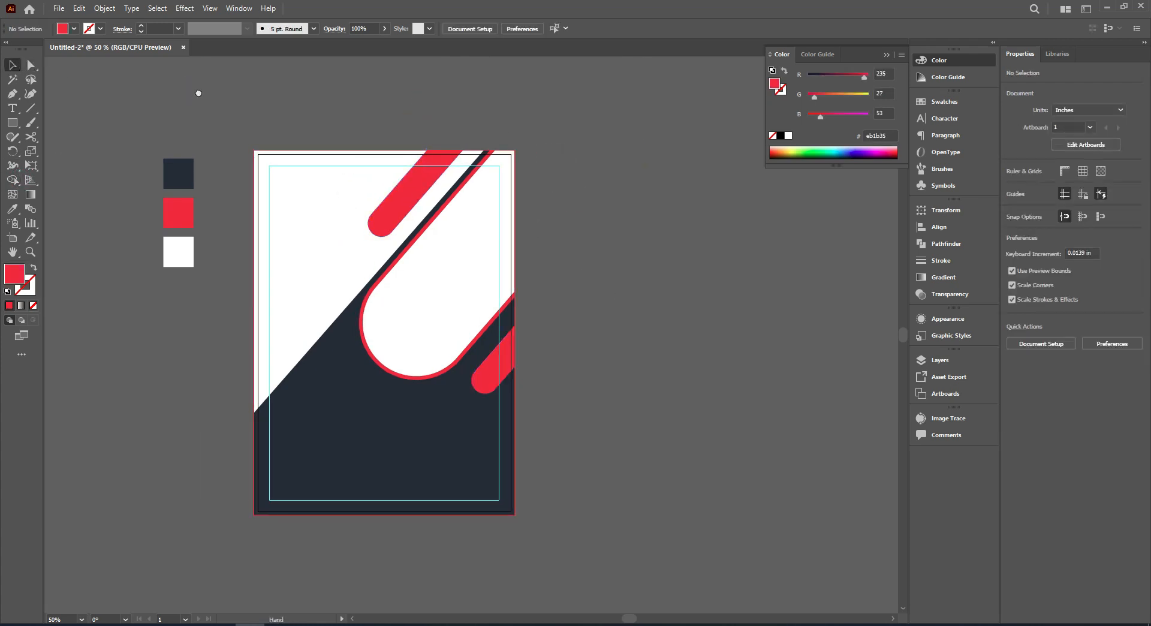
Place city-336708_1920.jpg over the upper part of the page at about 14.32 × 8.06 in and embed it.
{"action": "left_click_drag", "start_coordinate": [191, 92], "coordinate": [206, 92]}
{"action": "left_click_drag", "start_coordinate": [574, 188], "coordinate": [591, 192]}
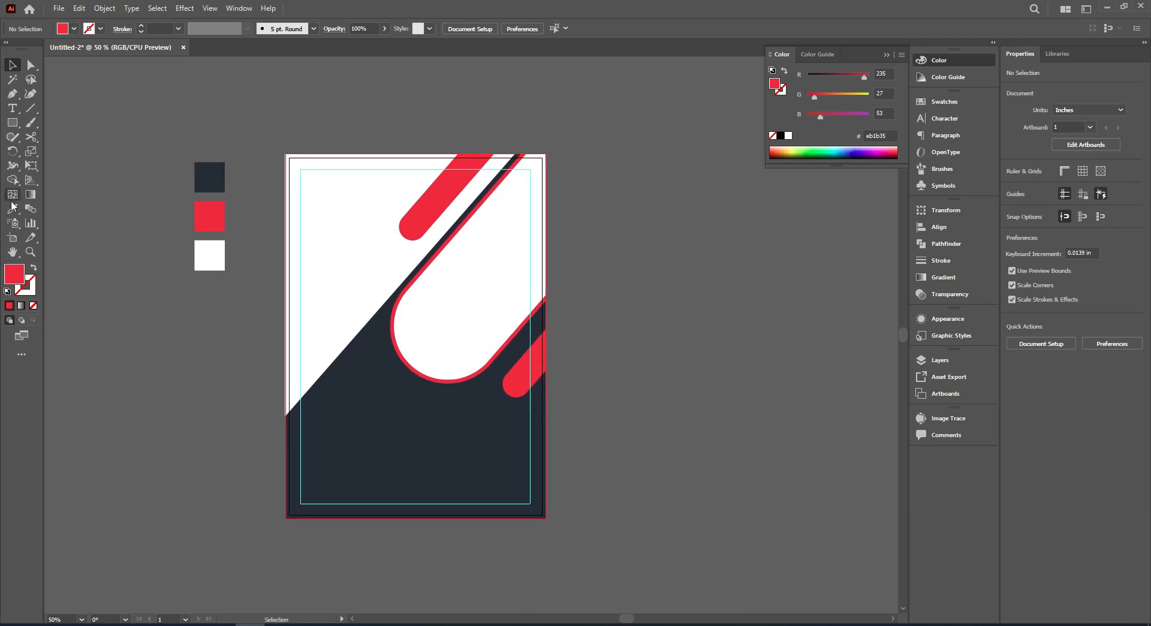
{"action": "left_click", "coordinate": [491, 246]}
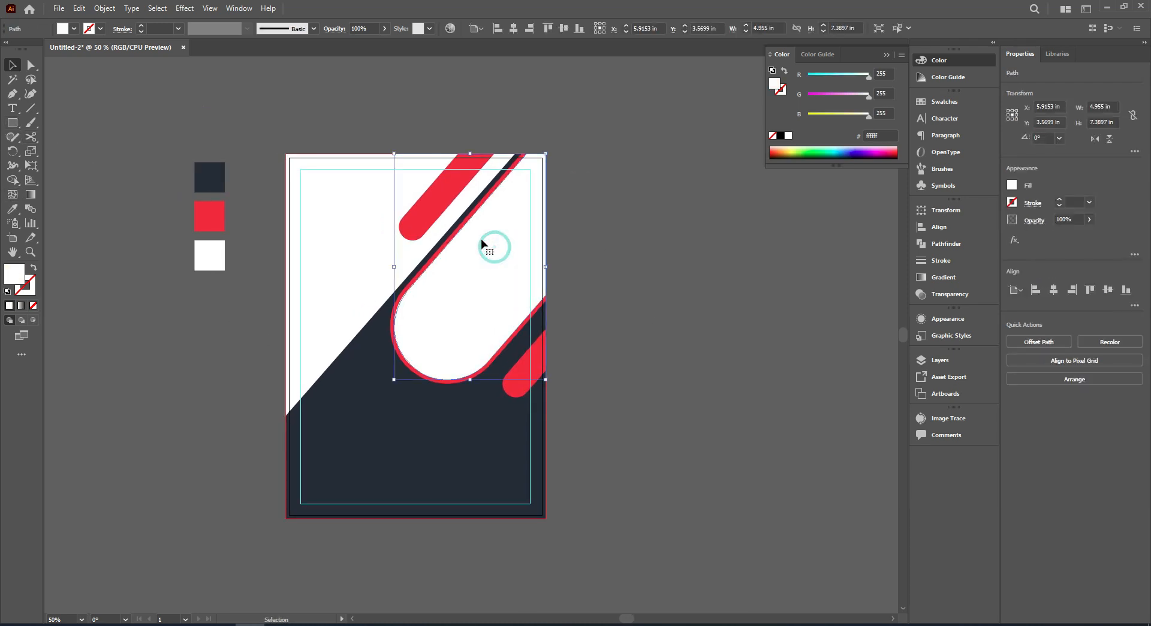
{"action": "left_click", "coordinate": [60, 8]}
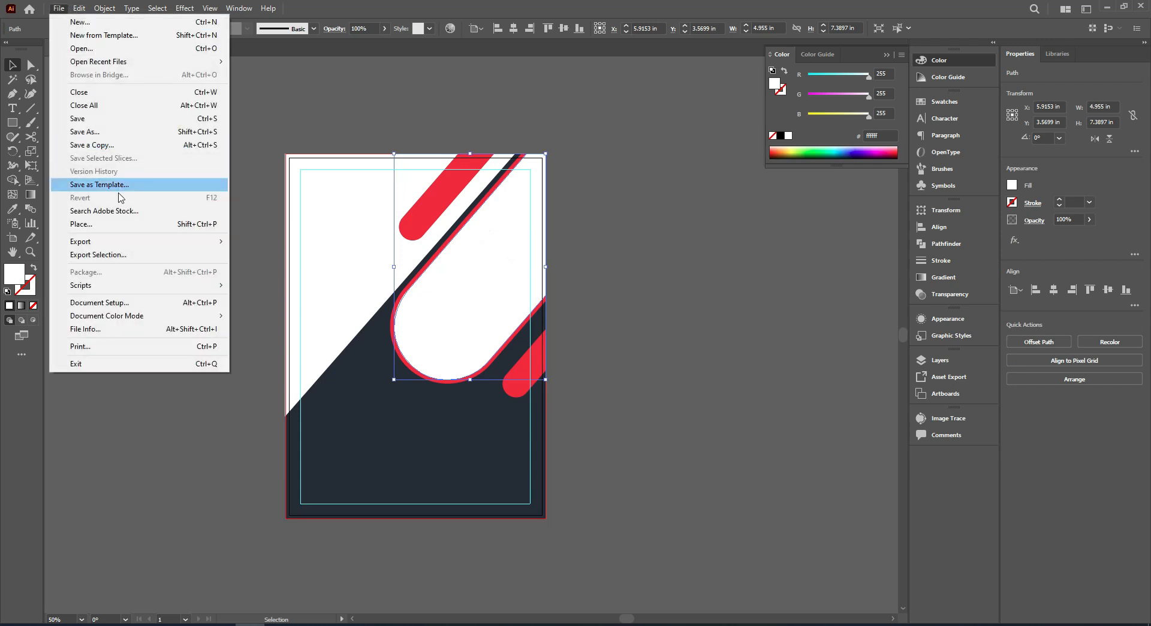
{"action": "left_click", "coordinate": [125, 226]}
{"action": "double_click", "coordinate": [476, 106]}
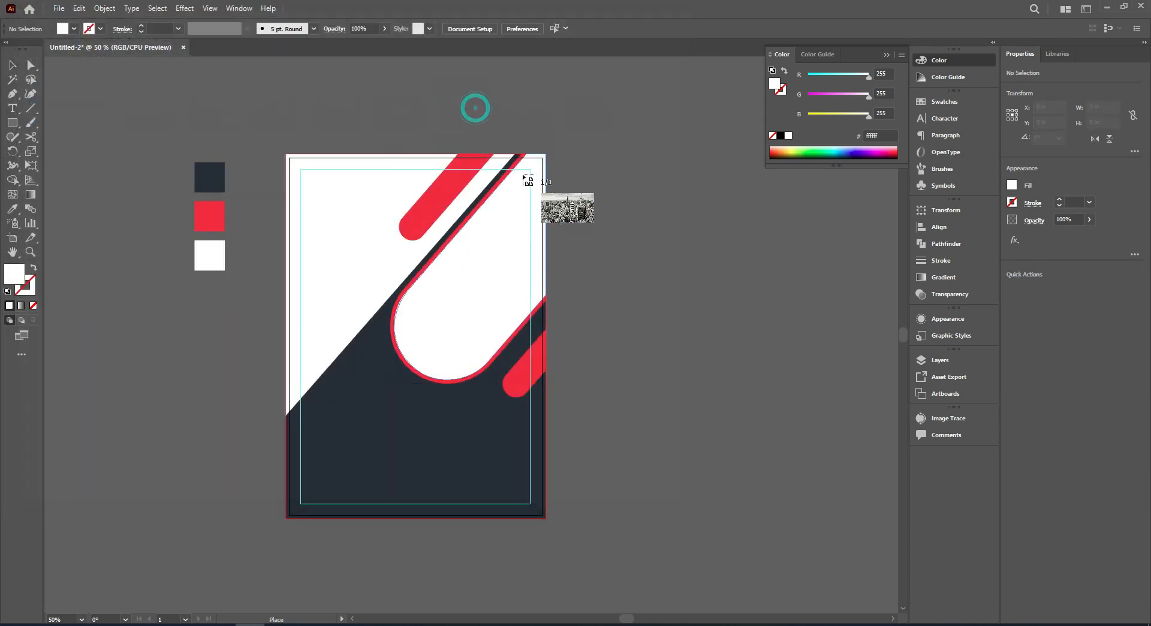
{"action": "left_click_drag", "start_coordinate": [286, 154], "coordinate": [722, 454]}
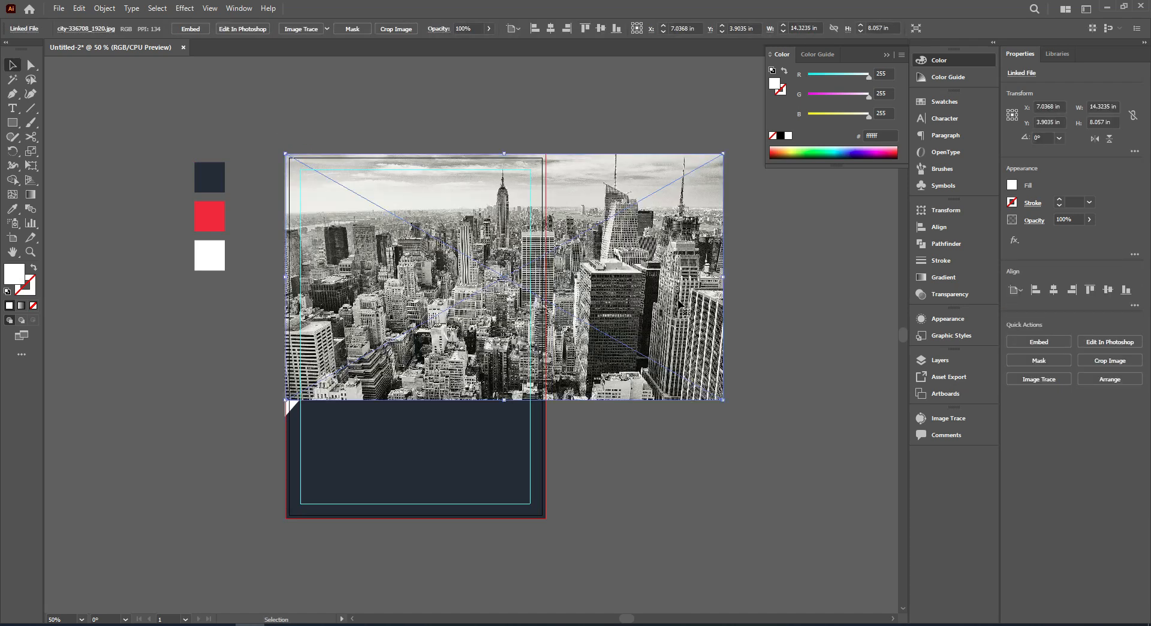
{"action": "left_click_drag", "start_coordinate": [598, 277], "coordinate": [618, 277]}
{"action": "left_click", "coordinate": [190, 28]}
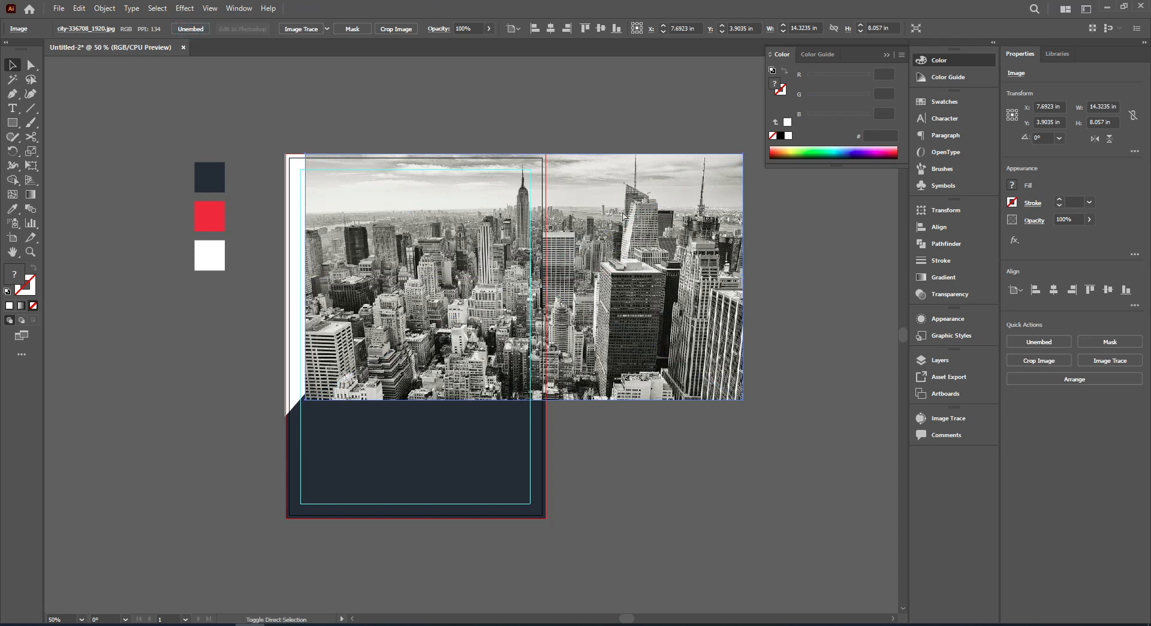
Send the city image to the back and clip it inside the white rounded shape with a clipping mask.
{"action": "right_click", "coordinate": [588, 186]}
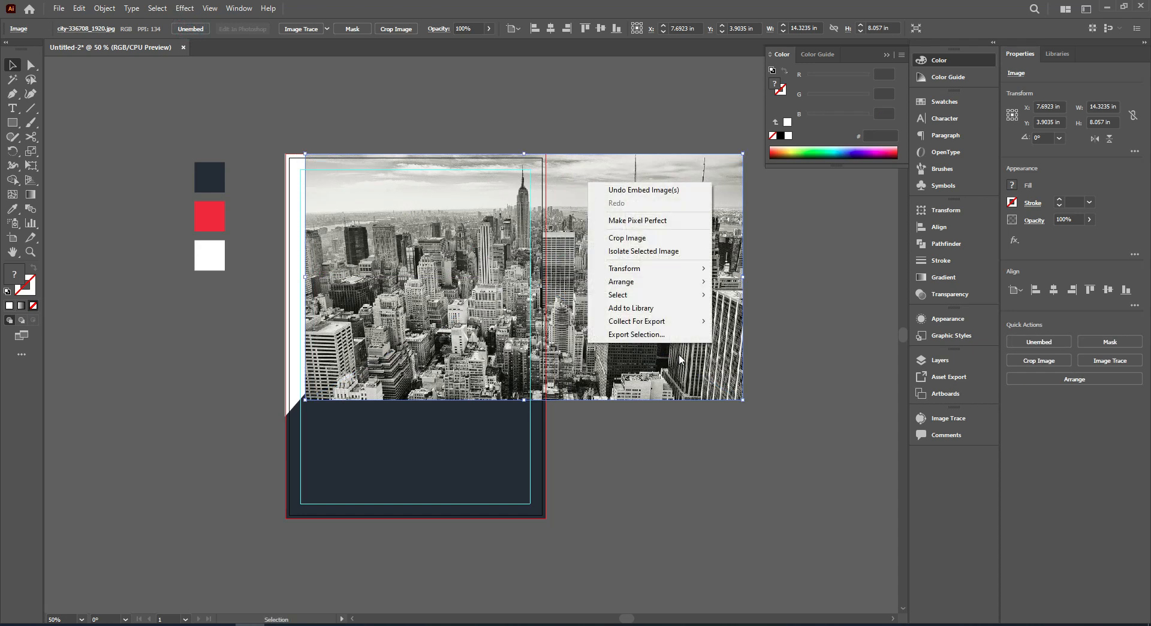
{"action": "mouse_move", "coordinate": [659, 286]}
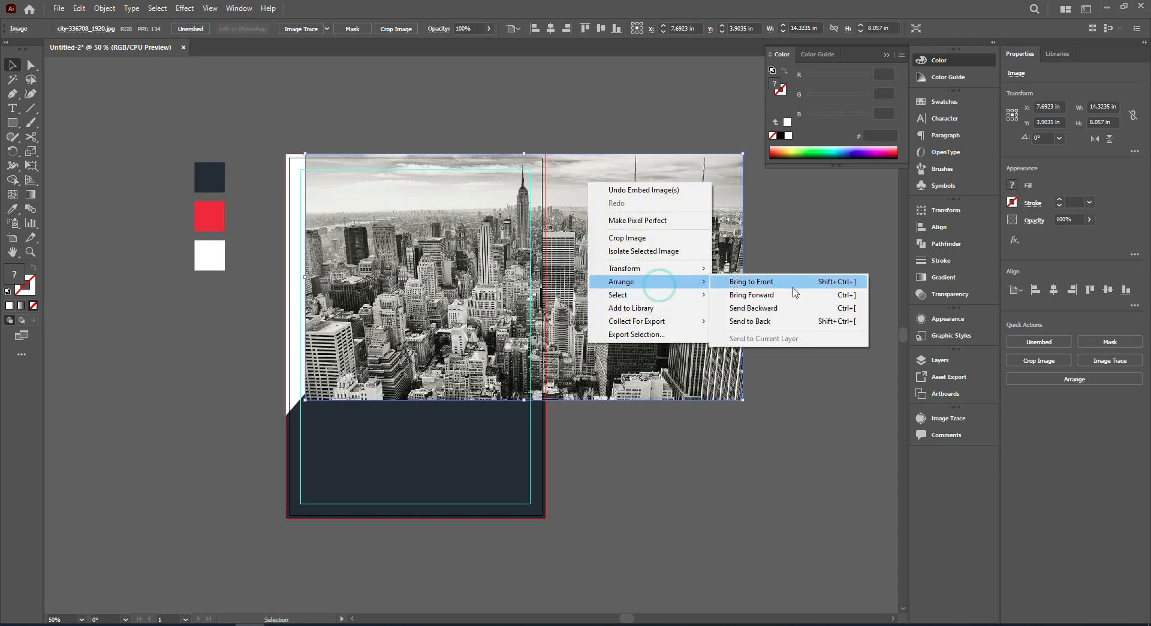
{"action": "left_click", "coordinate": [769, 322]}
{"action": "left_click", "coordinate": [486, 255], "text": "shift"}
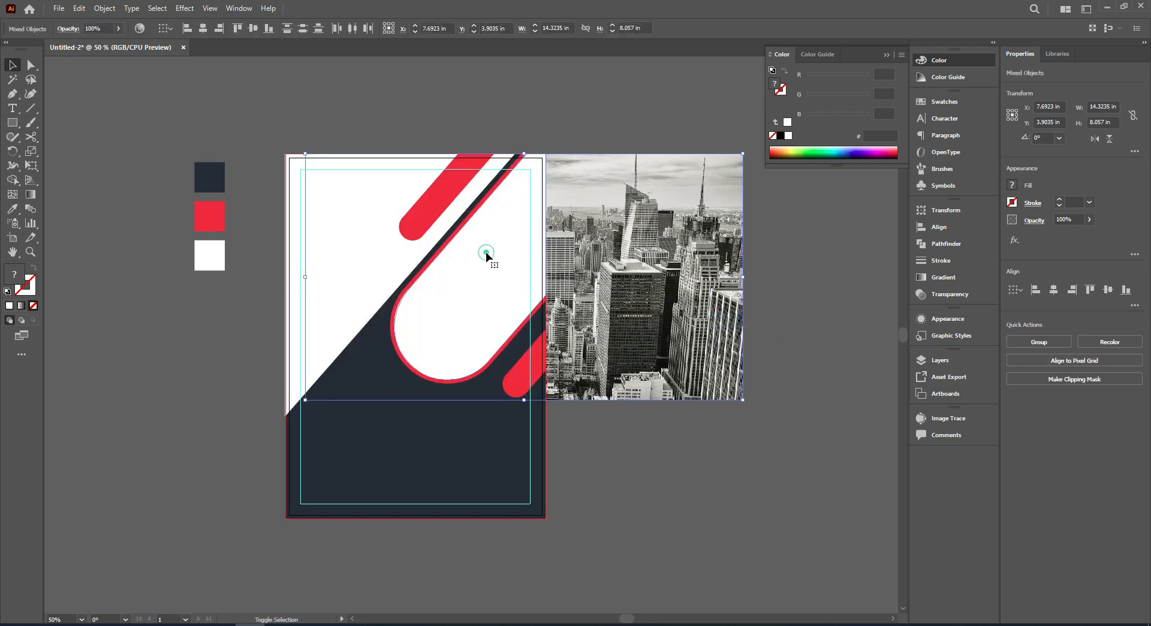
{"action": "right_click", "coordinate": [509, 231]}
{"action": "left_click", "coordinate": [562, 335]}
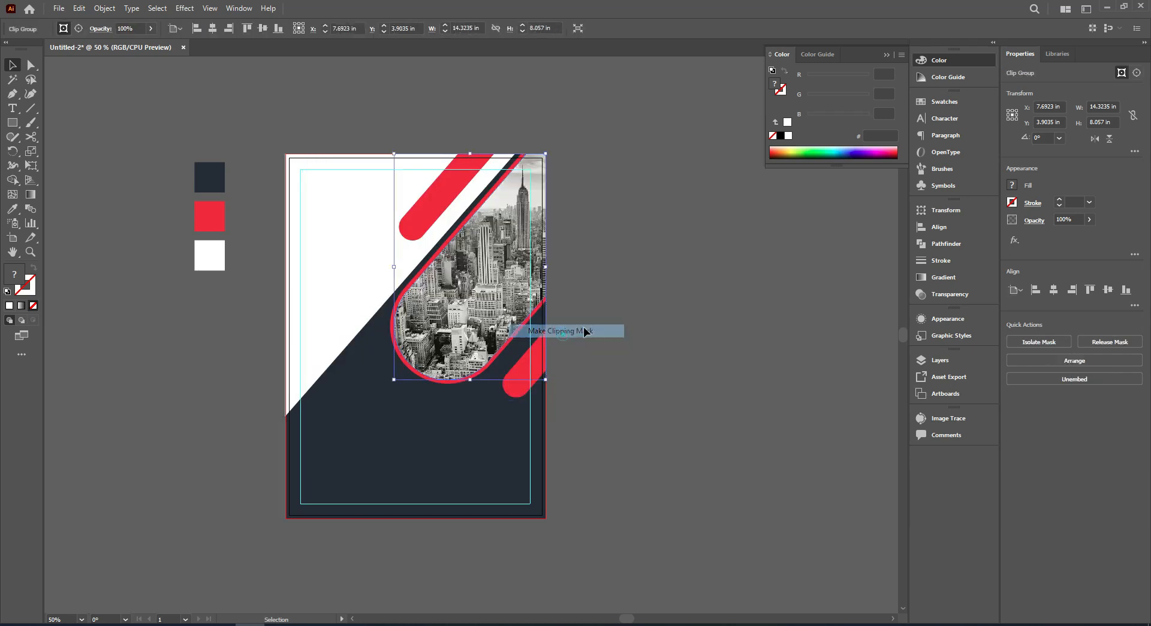
Draw a red circle about 2.41 in wide overlapping the lower-left end of the rounded city photo shape.
{"action": "left_click_drag", "start_coordinate": [650, 209], "coordinate": [636, 223]}
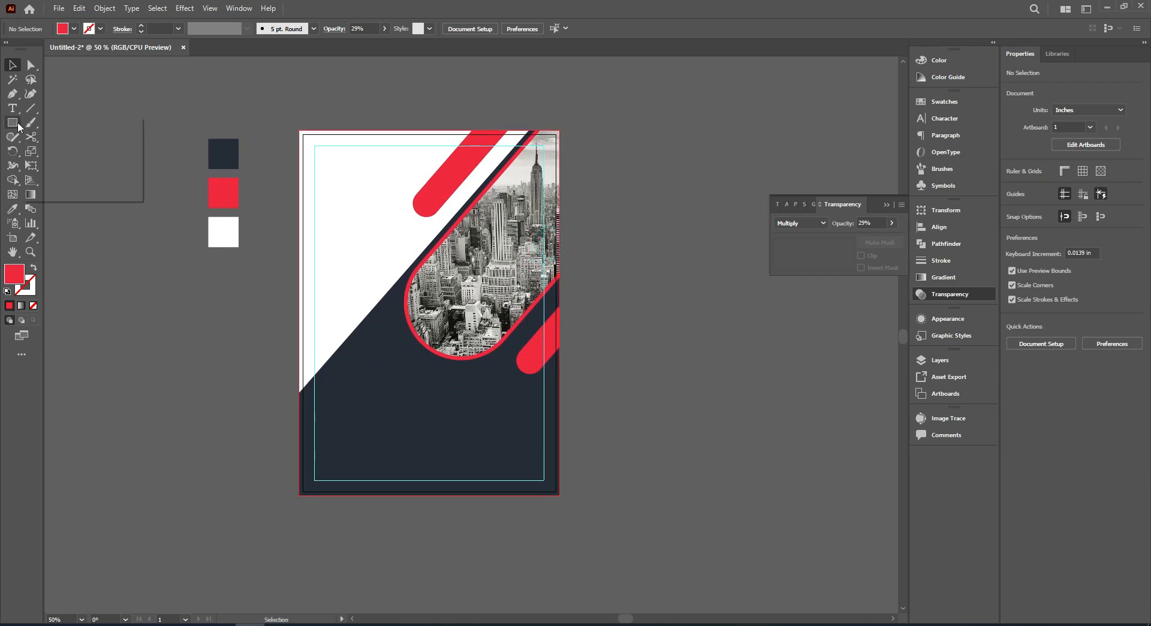
{"action": "left_click", "coordinate": [59, 154]}
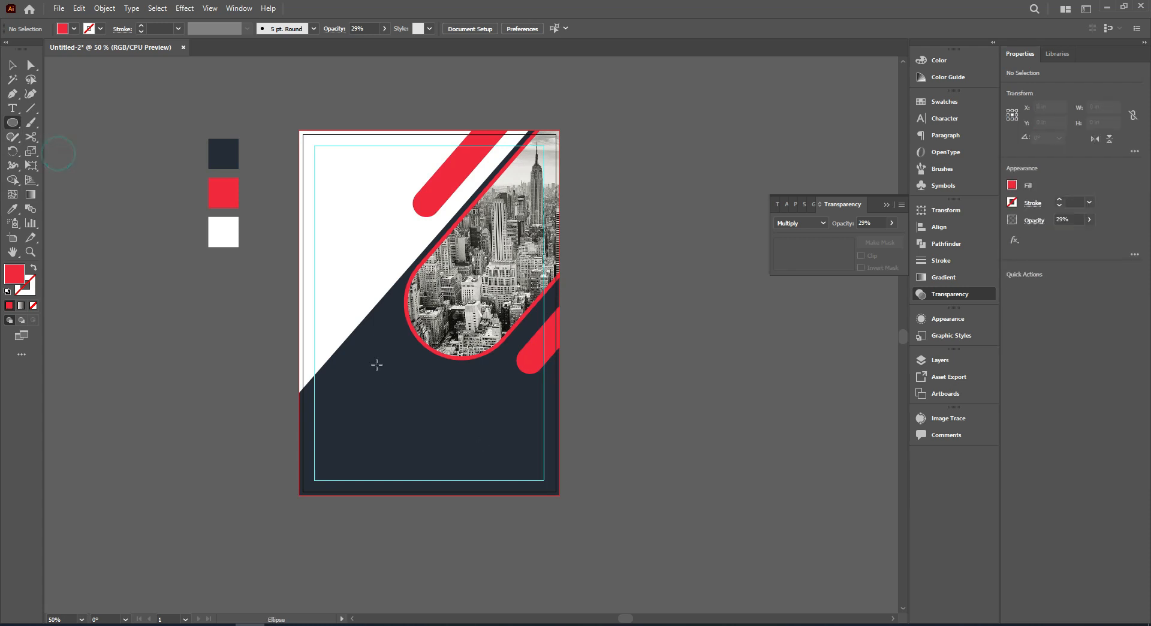
{"action": "left_click_drag", "start_coordinate": [401, 361], "coordinate": [450, 367]}
{"action": "left_click", "coordinate": [14, 67]}
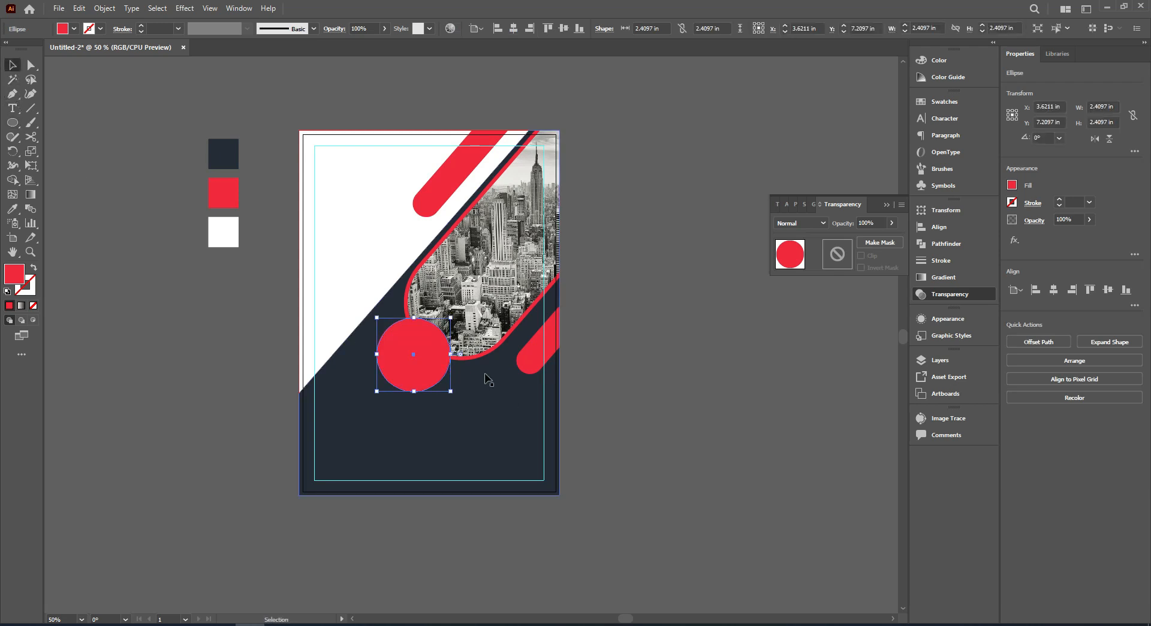
Send the red circle backward in the stacking order until it sits behind the city photo but above the navy background.
{"action": "right_click", "coordinate": [418, 358]}
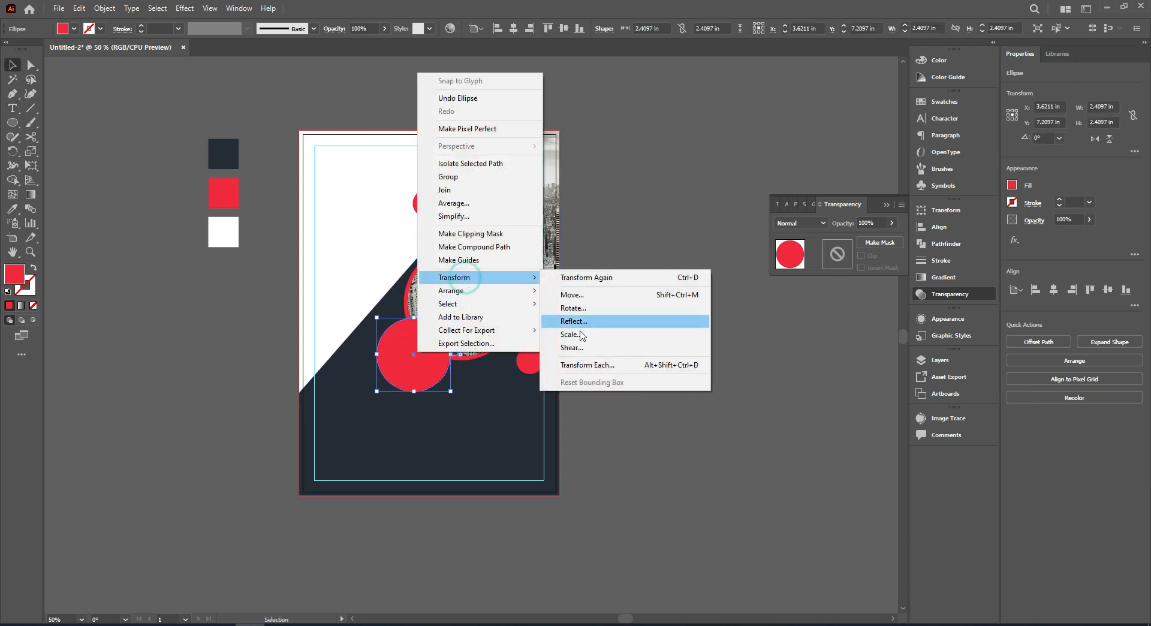
{"action": "left_click", "coordinate": [494, 294]}
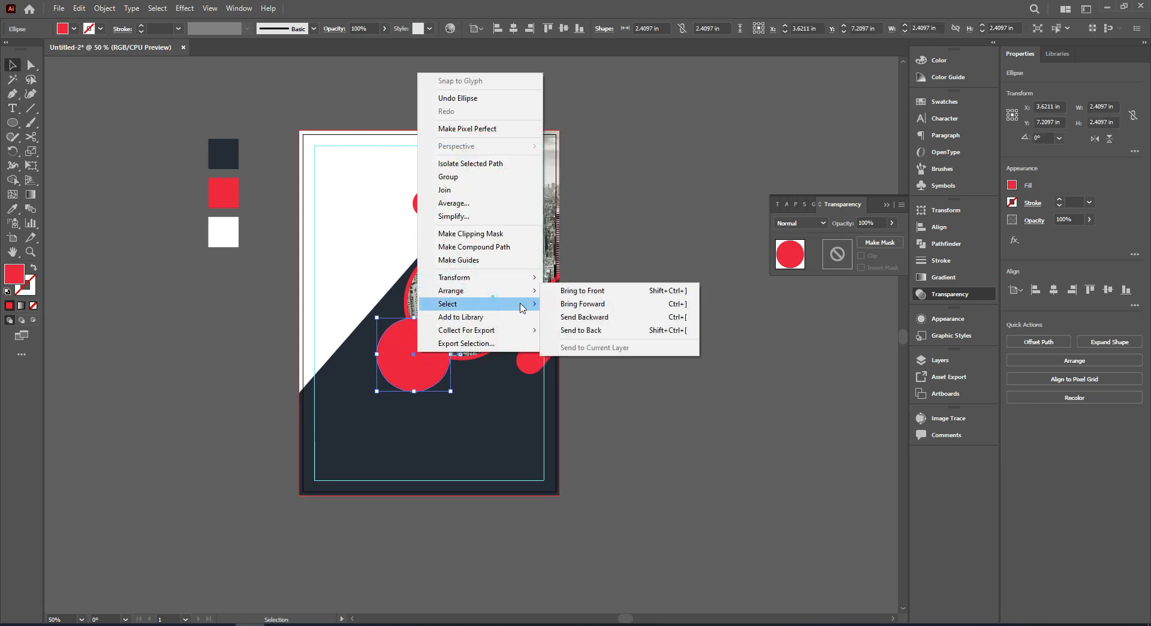
{"action": "left_click", "coordinate": [577, 318]}
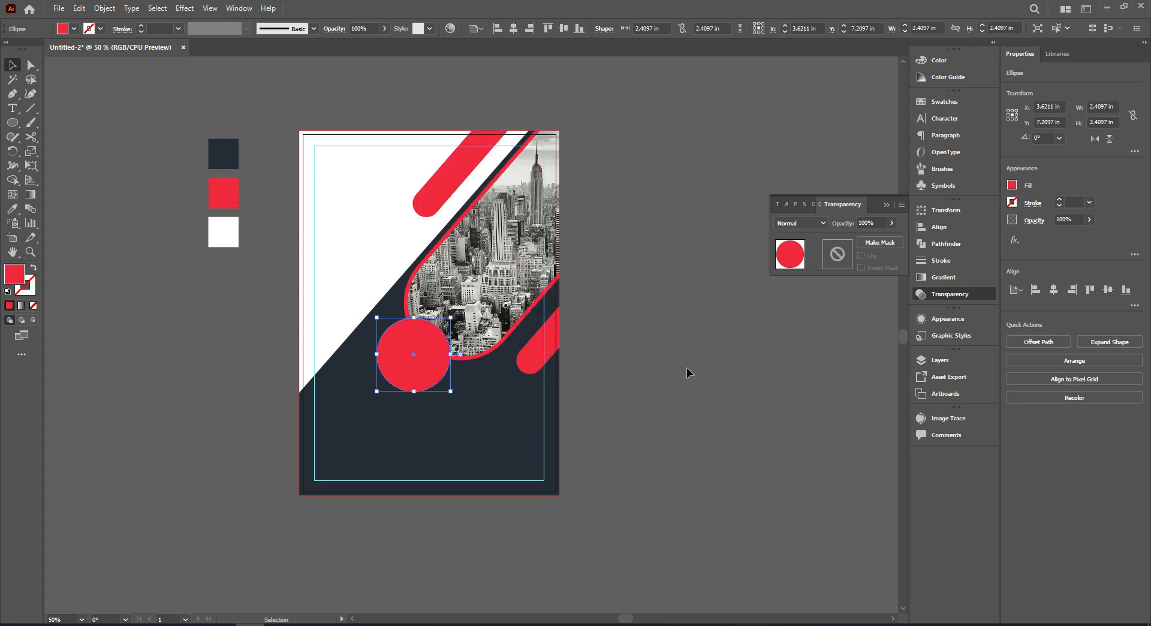
{"action": "right_click", "coordinate": [420, 354]}
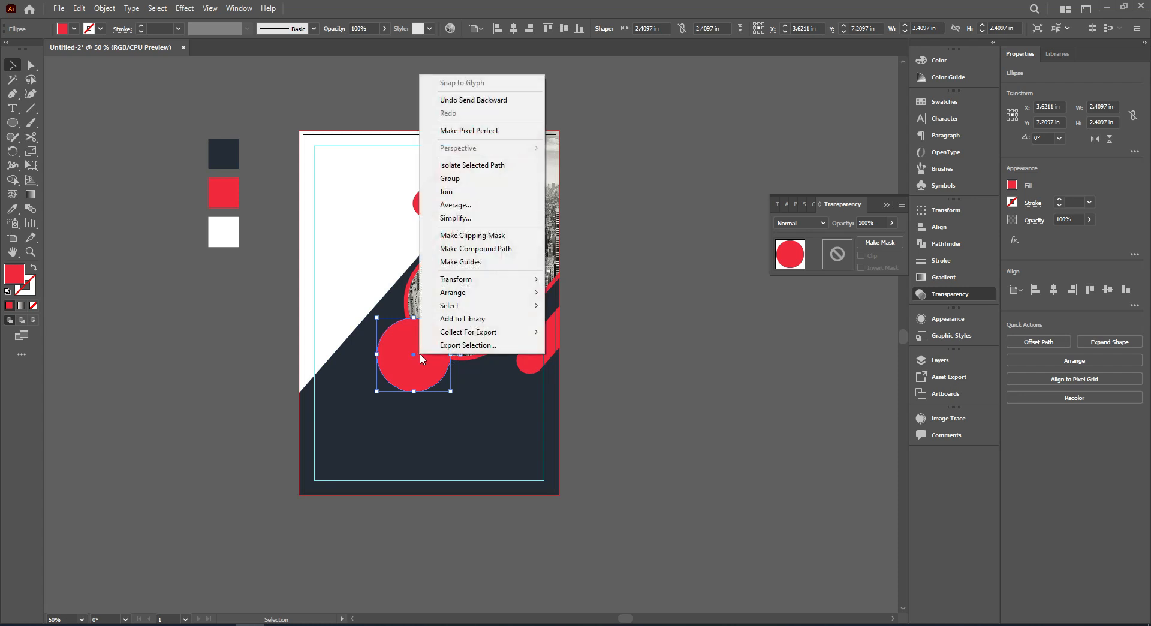
{"action": "left_click", "coordinate": [474, 292]}
{"action": "left_click", "coordinate": [595, 321]}
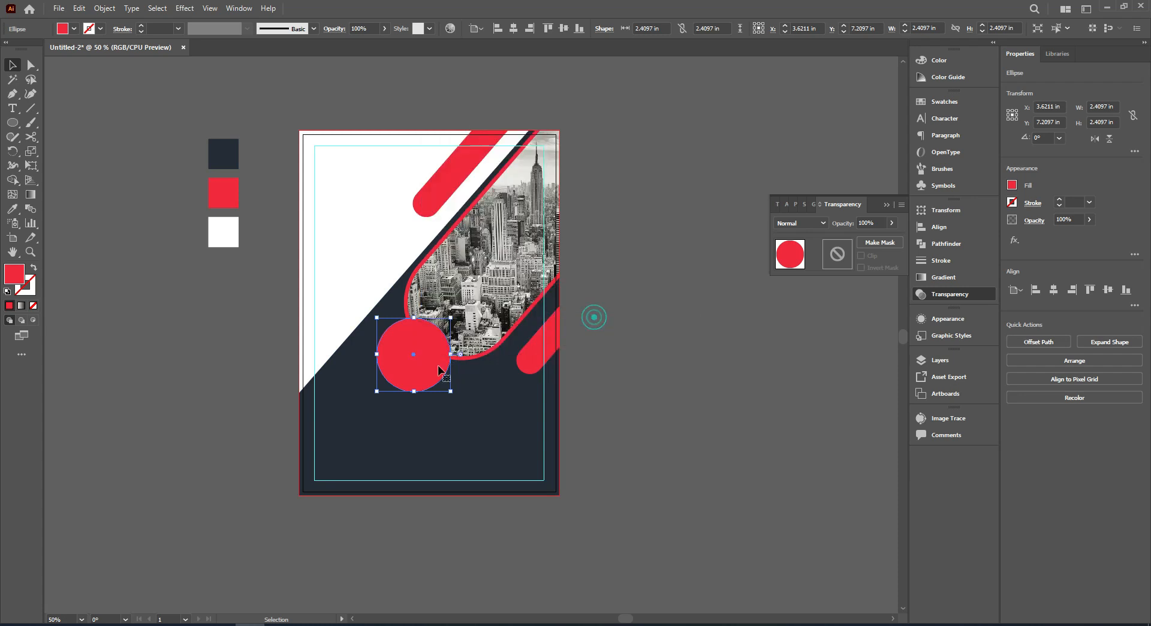
{"action": "right_click", "coordinate": [429, 360]}
{"action": "left_click", "coordinate": [507, 283]}
{"action": "left_click", "coordinate": [506, 300]}
{"action": "left_click", "coordinate": [599, 324]}
{"action": "left_click_drag", "start_coordinate": [475, 384], "coordinate": [636, 380]}
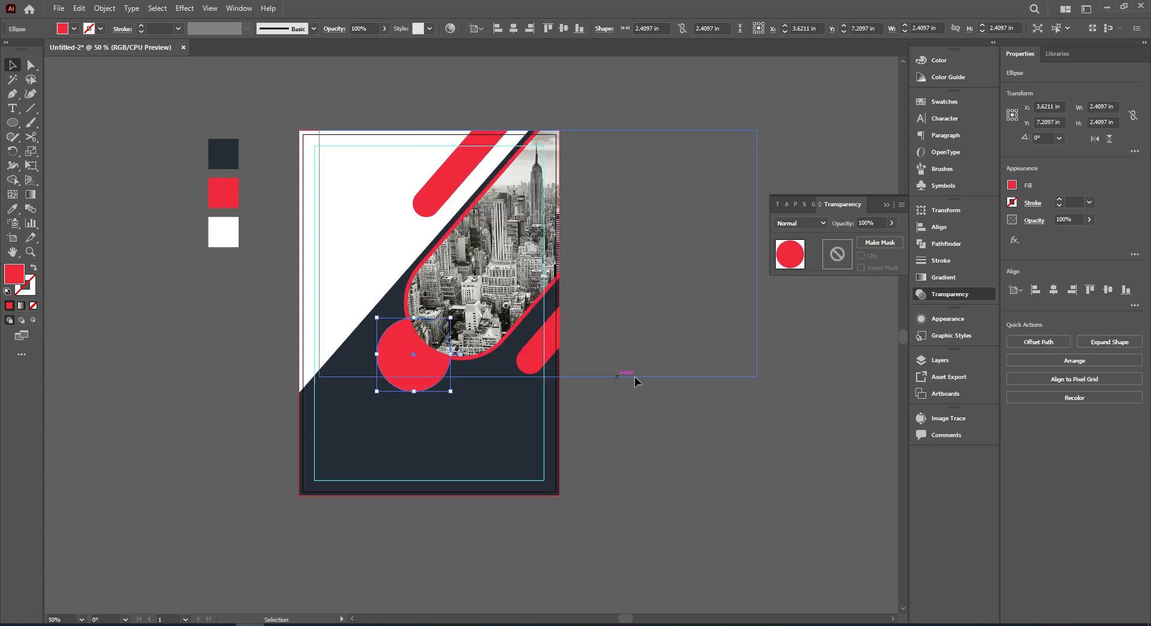
{"action": "key", "text": "ctrl+["}
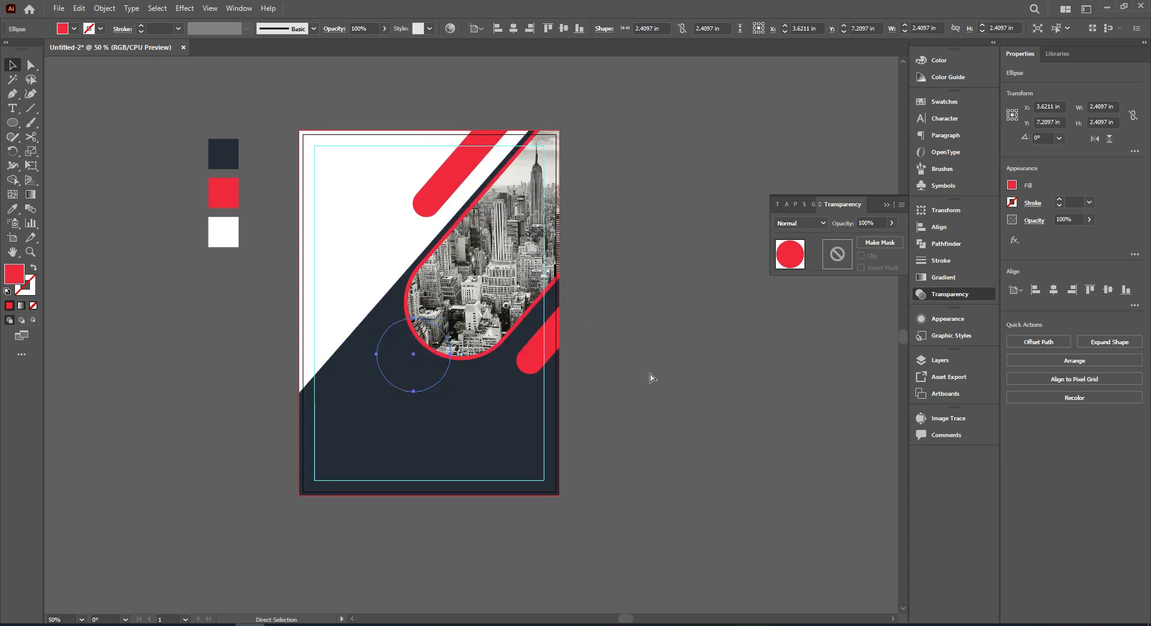
{"action": "key", "text": "ctrl+z"}
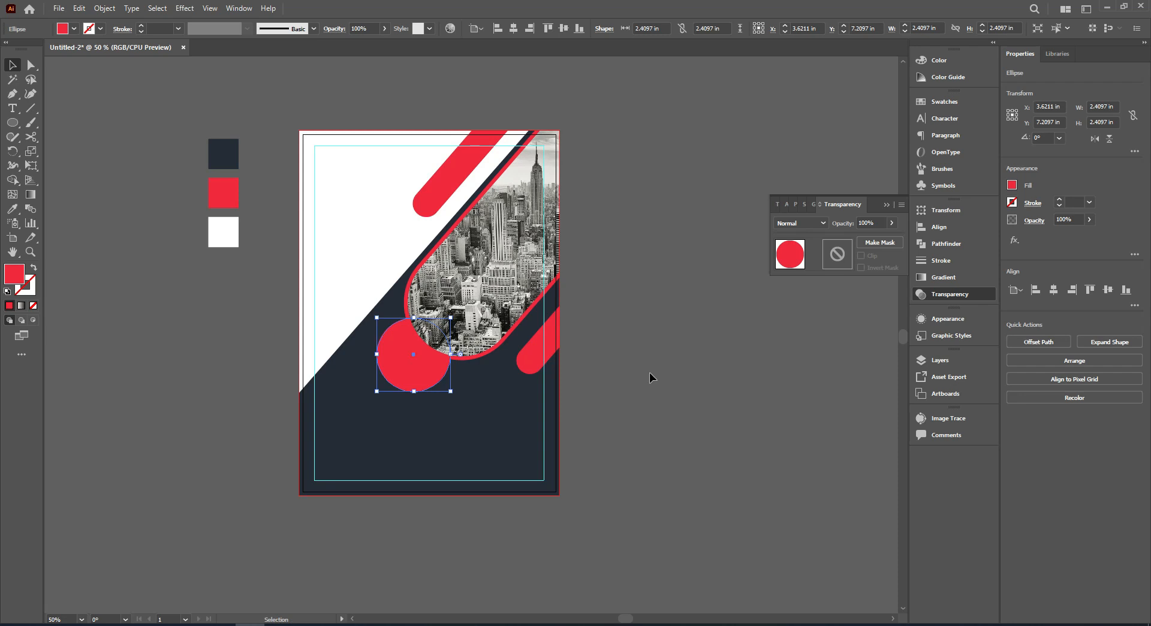
{"action": "left_click", "coordinate": [648, 370]}
Set the circle's opacity to 70% and scale it down to about 1.84 in wide.
{"action": "left_click", "coordinate": [423, 373]}
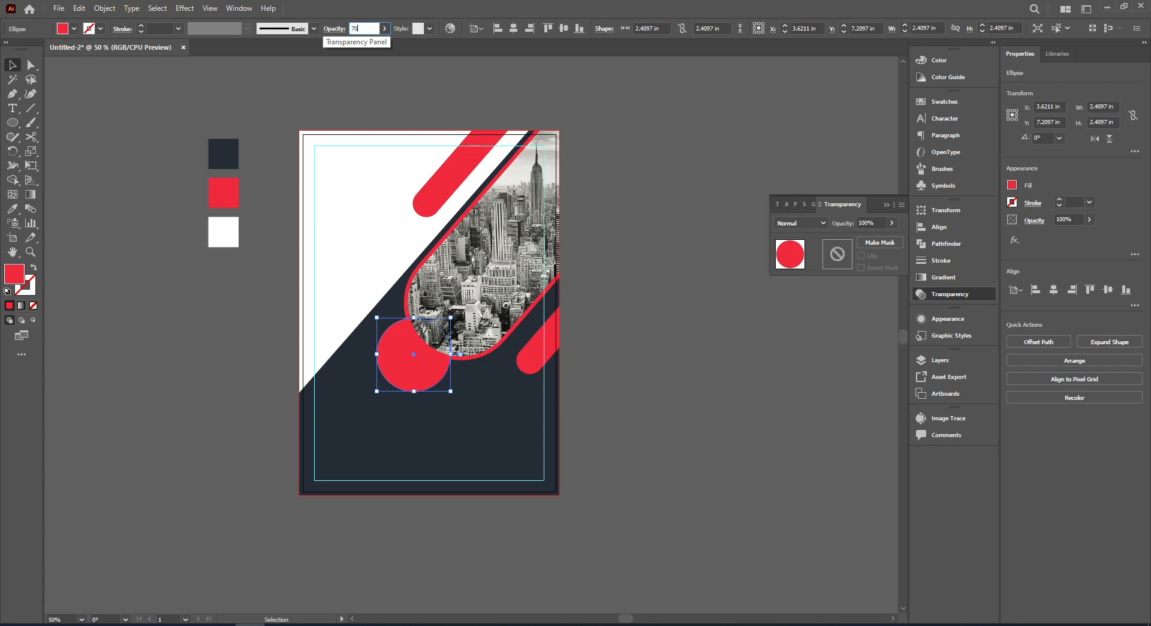
{"action": "type", "text": "70"}
{"action": "key", "text": "Return"}
{"action": "left_click", "coordinate": [693, 397]}
{"action": "left_click_drag", "start_coordinate": [707, 359], "coordinate": [718, 328]}
{"action": "left_click_drag", "start_coordinate": [431, 326], "coordinate": [416, 332]}
{"action": "left_click_drag", "start_coordinate": [373, 365], "coordinate": [391, 348]}
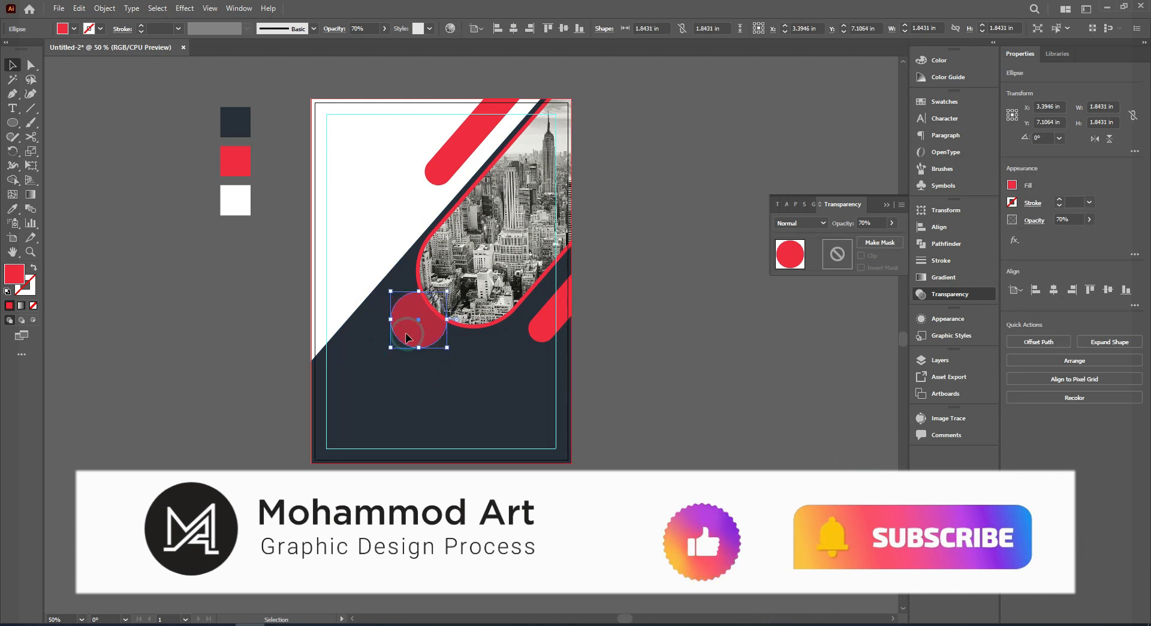
Duplicate the translucent circle diagonally down and to the left, along the edge of the white area.
{"action": "left_click", "coordinate": [577, 337]}
{"action": "left_click_drag", "start_coordinate": [419, 336], "coordinate": [376, 376]}
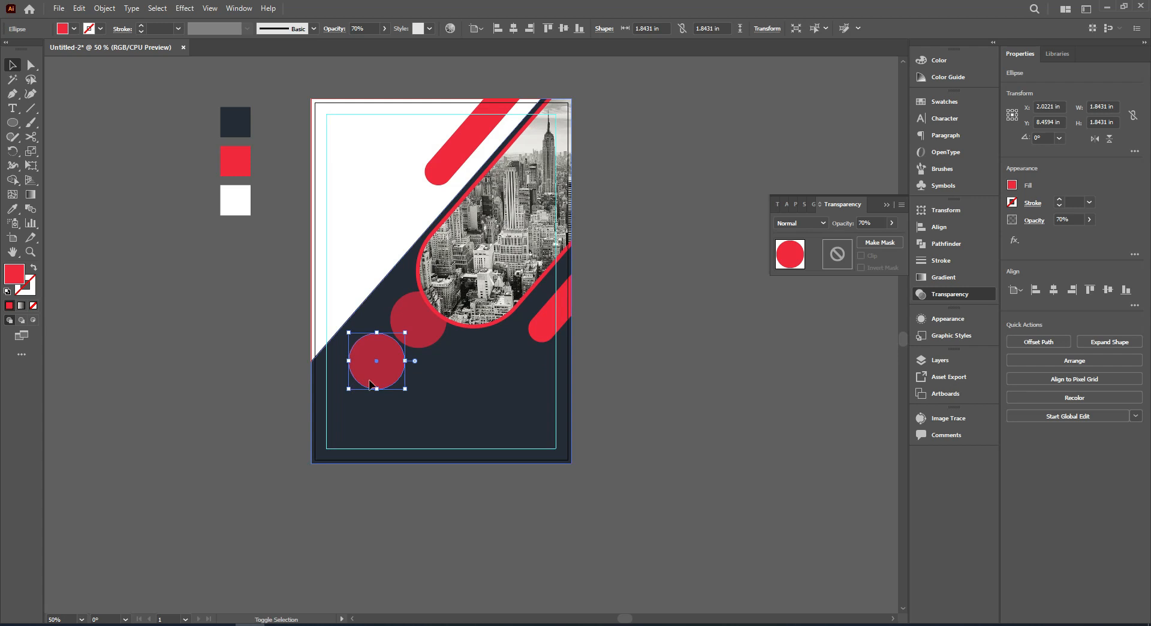
{"action": "left_click", "coordinate": [413, 331], "text": "shift"}
{"action": "scroll", "coordinate": [412, 331], "scroll_direction": "up", "scroll_amount": 2}
{"action": "left_click_drag", "start_coordinate": [412, 334], "coordinate": [405, 335]}
{"action": "scroll", "coordinate": [405, 335], "scroll_direction": "down", "scroll_amount": 1}
{"action": "left_click", "coordinate": [701, 368]}
Draw a larger solid red circle between the two translucent circles.
{"action": "key", "text": "l"}
{"action": "left_click_drag", "start_coordinate": [340, 288], "coordinate": [348, 336]}
{"action": "key", "text": "v"}
{"action": "left_click", "coordinate": [496, 337]}
{"action": "scroll", "coordinate": [496, 337], "scroll_direction": "down", "scroll_amount": 2}
{"action": "scroll", "coordinate": [336, 335], "scroll_direction": "up", "scroll_amount": 3}
Adjust the circles so the large one, about 2.38 in wide, overlaps both translucent circles along the diagonal.
{"action": "left_click", "coordinate": [429, 200], "text": "shift"}
{"action": "left_click_drag", "start_coordinate": [429, 199], "coordinate": [424, 193]}
{"action": "left_click", "coordinate": [322, 152]}
{"action": "left_click_drag", "start_coordinate": [404, 315], "coordinate": [400, 304]}
{"action": "mouse_move", "coordinate": [468, 322]}
{"action": "left_mouse_down"}
{"action": "mouse_move", "coordinate": [478, 334]}
{"action": "mouse_move", "coordinate": [457, 314]}
{"action": "mouse_move", "coordinate": [467, 343]}
{"action": "left_mouse_up"}
{"action": "scroll", "coordinate": [474, 346], "scroll_direction": "down", "scroll_amount": 1}
{"action": "left_click", "coordinate": [497, 351]}
{"action": "scroll", "coordinate": [440, 306], "scroll_direction": "up", "scroll_amount": 1}
{"action": "left_click_drag", "start_coordinate": [425, 295], "coordinate": [433, 296]}
{"action": "left_click_drag", "start_coordinate": [340, 344], "coordinate": [340, 358]}
{"action": "scroll", "coordinate": [359, 364], "scroll_direction": "down", "scroll_amount": 1}
{"action": "left_click", "coordinate": [213, 376]}
{"action": "scroll", "coordinate": [410, 338], "scroll_direction": "up", "scroll_amount": 1}
{"action": "left_click_drag", "start_coordinate": [416, 324], "coordinate": [417, 331]}
{"action": "left_click_drag", "start_coordinate": [329, 363], "coordinate": [330, 370]}
{"action": "left_click_drag", "start_coordinate": [443, 256], "coordinate": [448, 260]}
{"action": "left_click", "coordinate": [431, 323]}
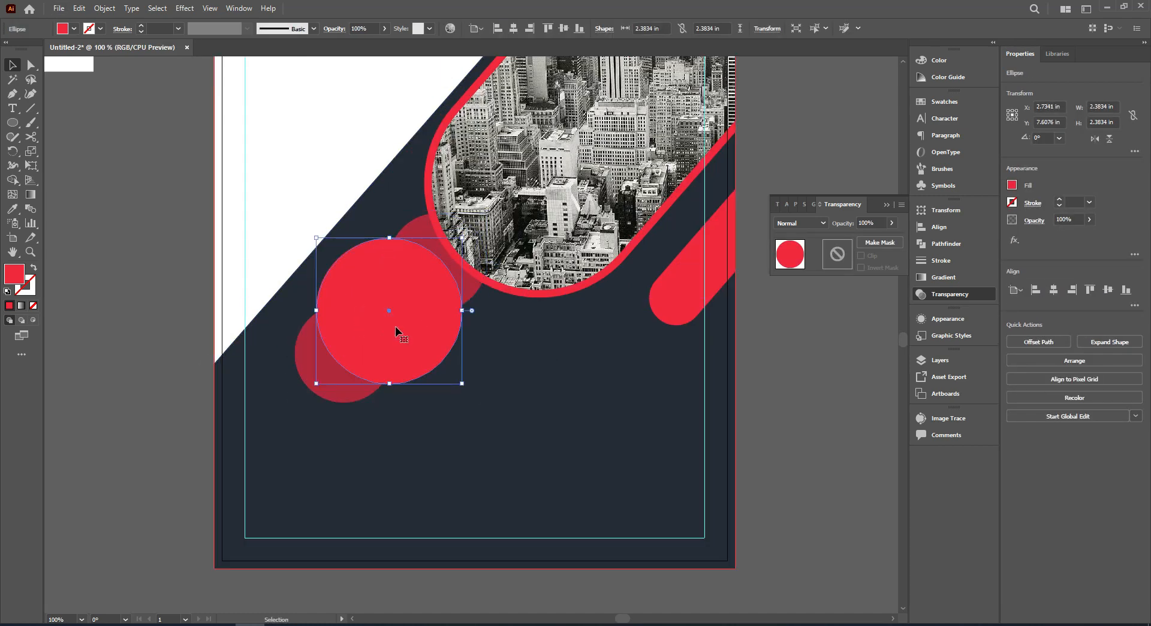
Paste a copy of the large circle in front and scale it from the center to about 2.15 in wide.
{"action": "left_click_drag", "start_coordinate": [414, 317], "coordinate": [337, 354]}
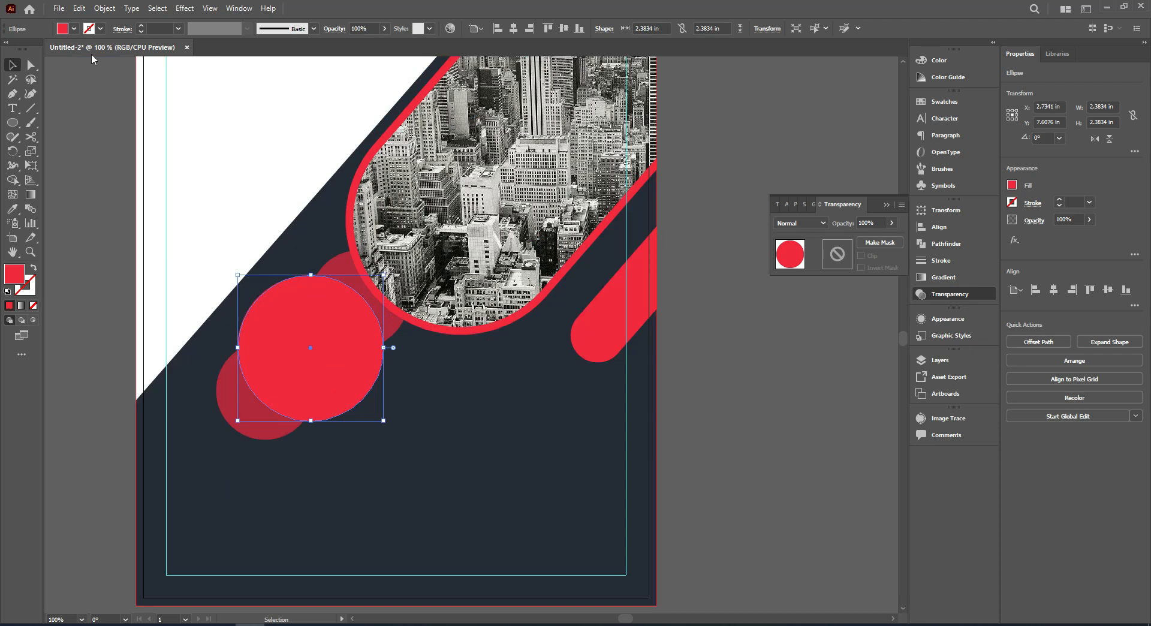
{"action": "left_click", "coordinate": [79, 8]}
{"action": "left_click", "coordinate": [98, 66]}
{"action": "left_click", "coordinate": [80, 8]}
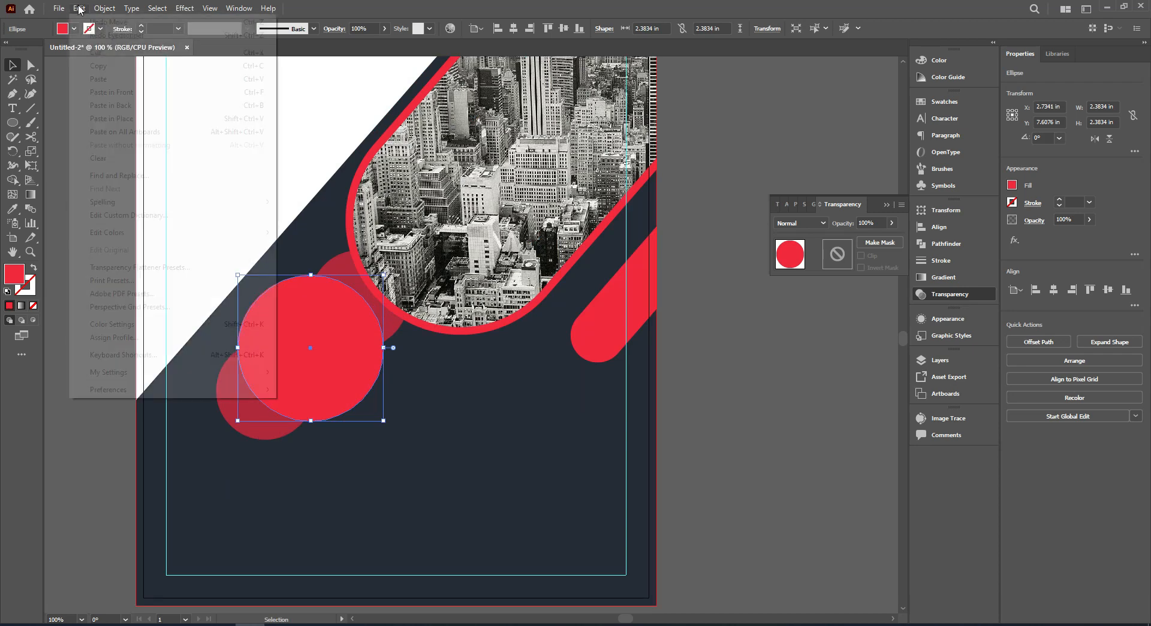
{"action": "left_click", "coordinate": [120, 93]}
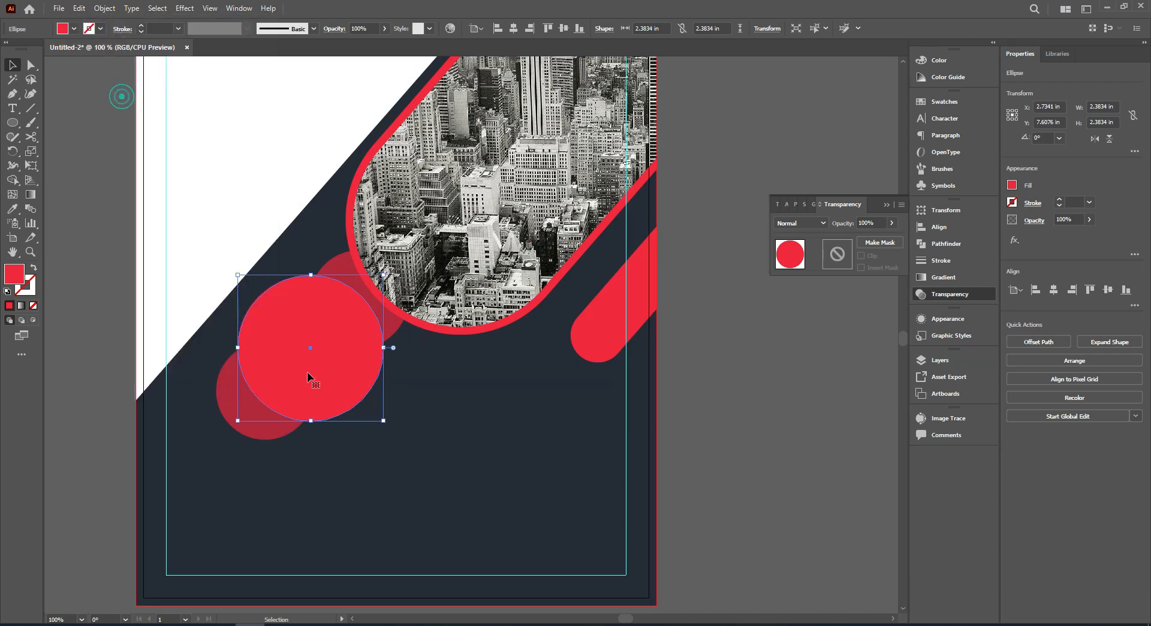
{"action": "left_click_drag", "start_coordinate": [382, 419], "coordinate": [380, 415]}
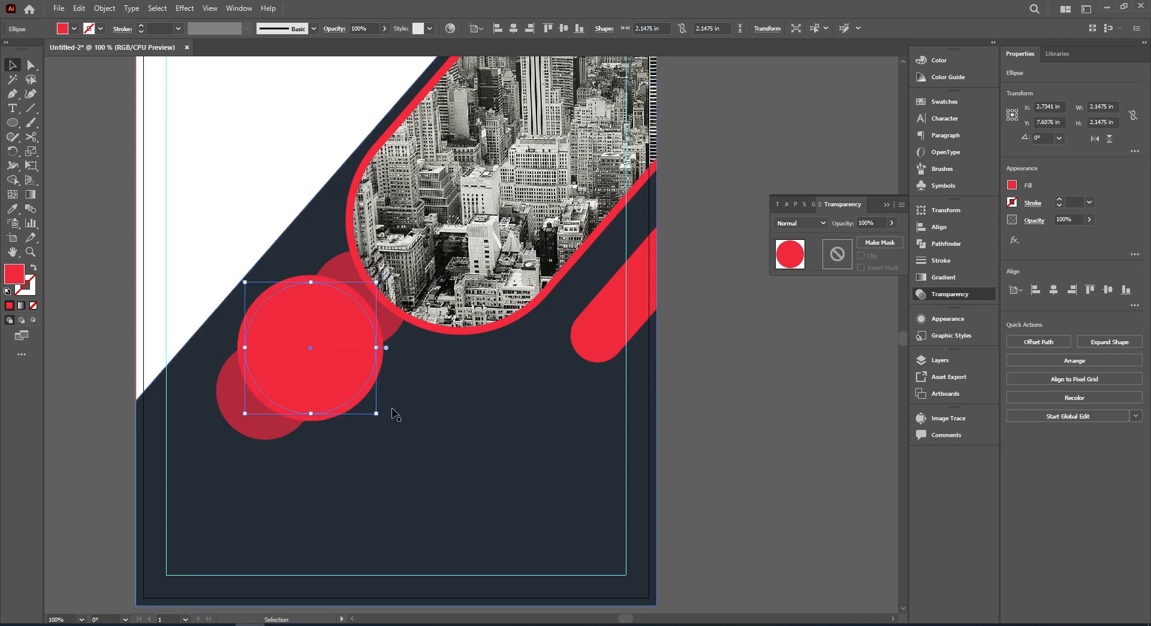
Turn the inner circle into an unfilled ring with a white 3 pt stroke.
{"action": "left_click", "coordinate": [34, 270]}
{"action": "left_click", "coordinate": [27, 286]}
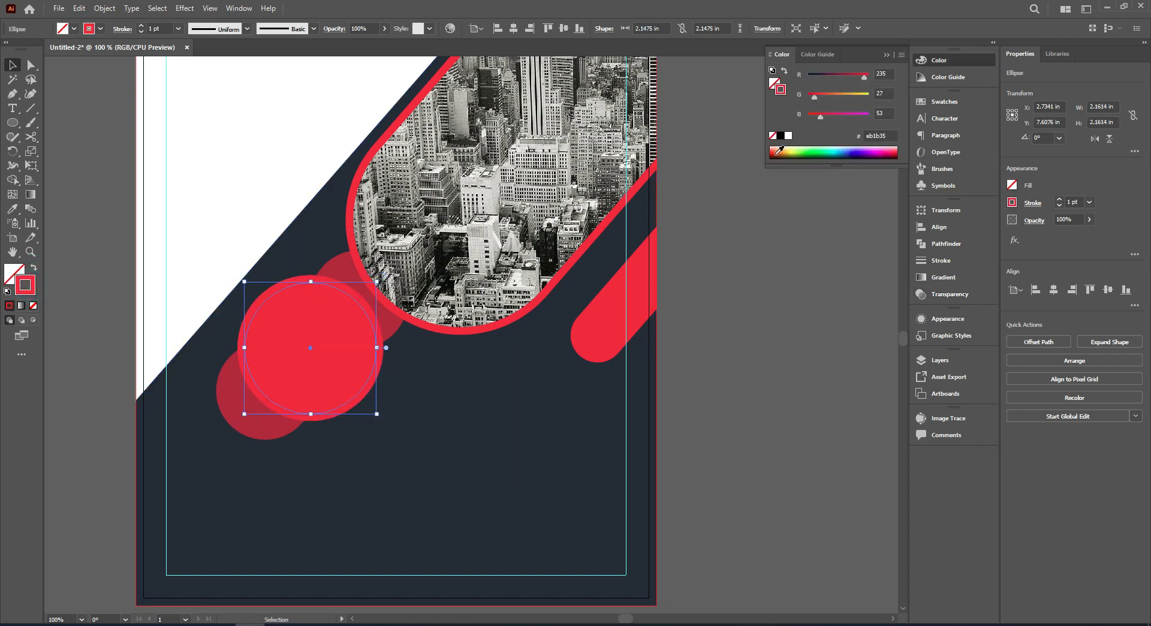
{"action": "left_click", "coordinate": [788, 136]}
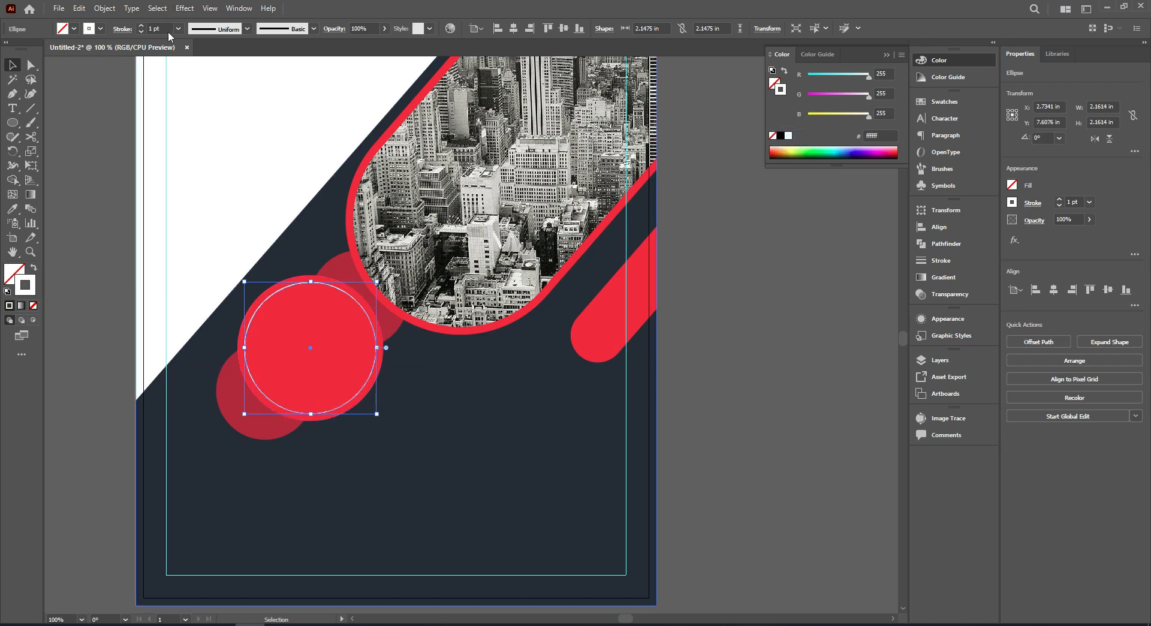
{"action": "left_click", "coordinate": [142, 26]}
{"action": "left_click", "coordinate": [143, 26]}
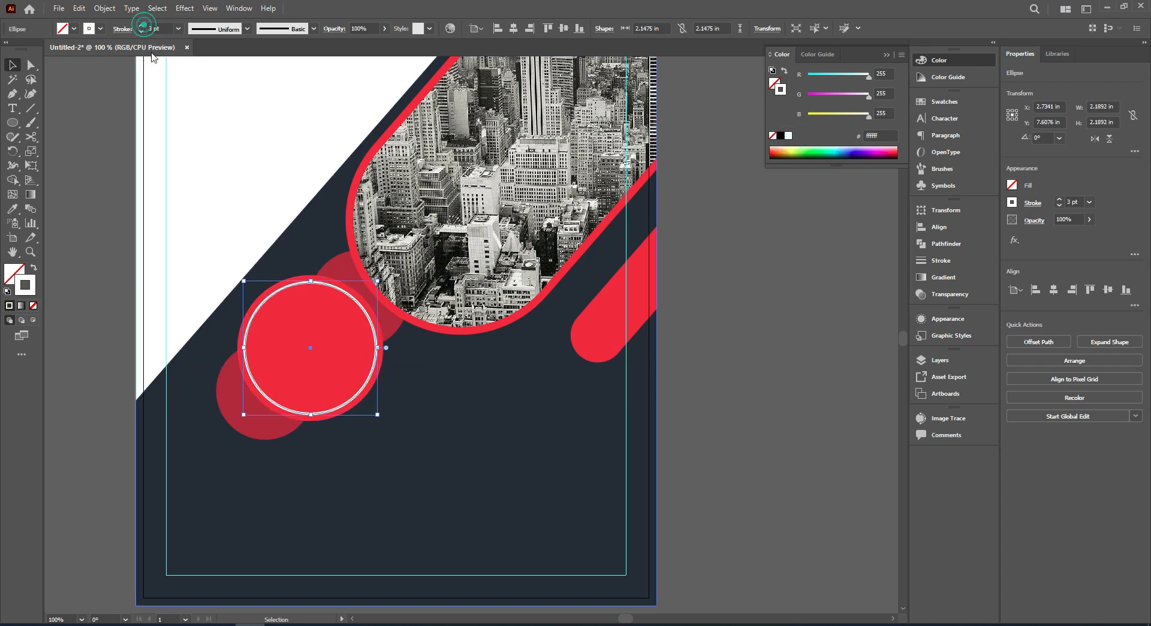
{"action": "left_click", "coordinate": [125, 29]}
{"action": "left_click", "coordinate": [52, 259]}
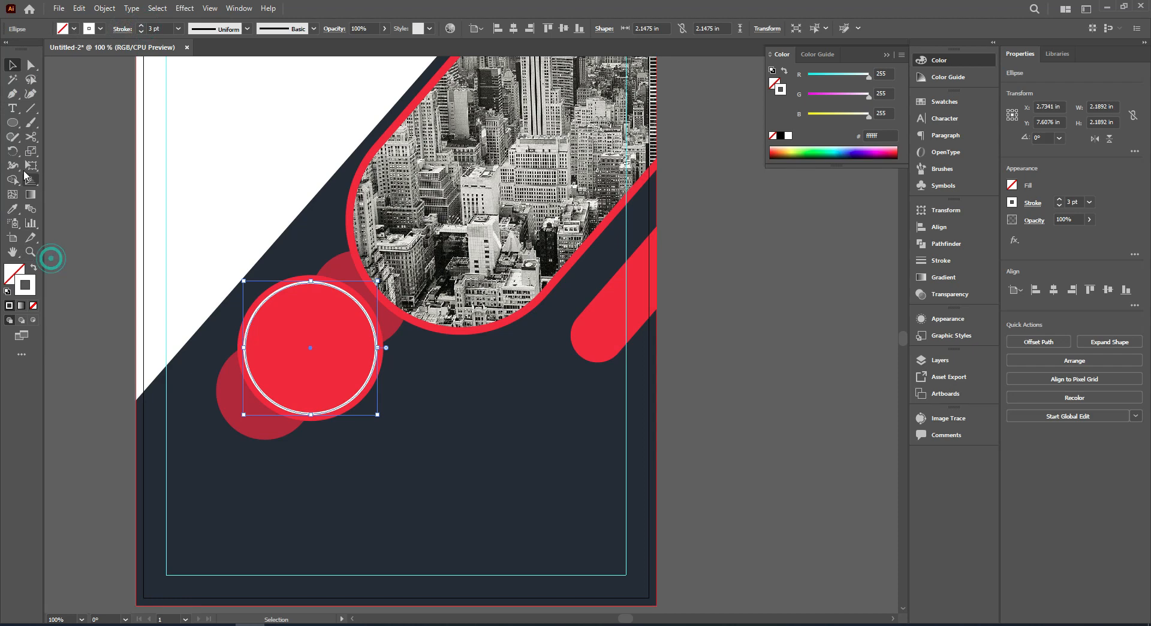
Cut the white ring at its top and right anchor points with Scissors and delete the upper-right quarter arc.
{"action": "left_click", "coordinate": [27, 139]}
{"action": "scroll", "coordinate": [339, 309], "scroll_direction": "up", "scroll_amount": 1}
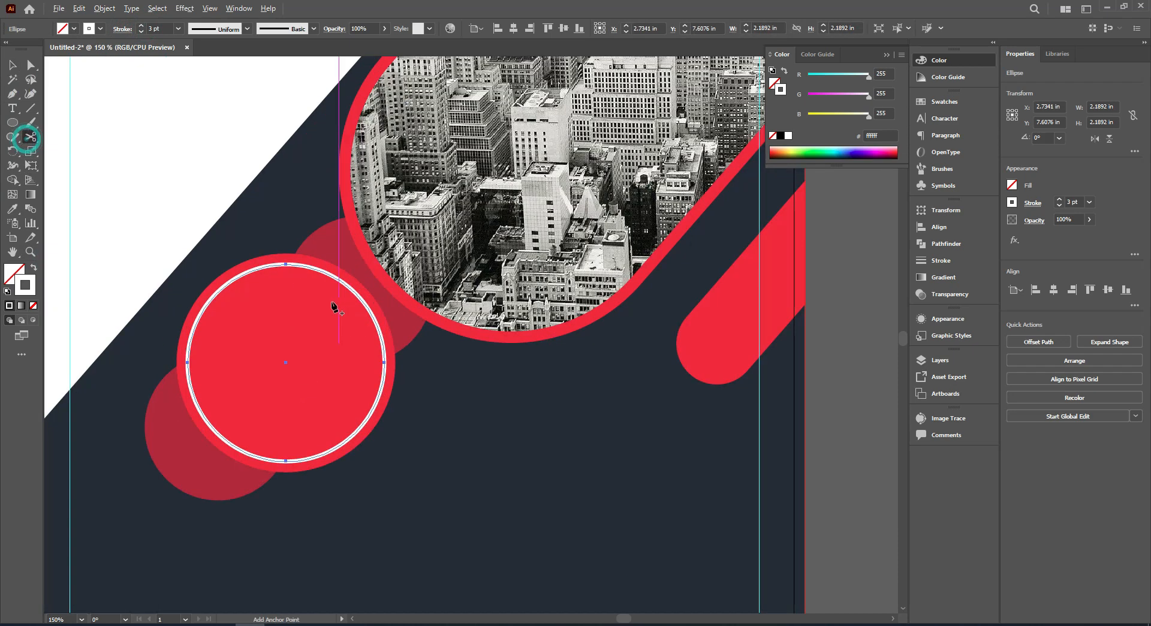
{"action": "left_click", "coordinate": [287, 263]}
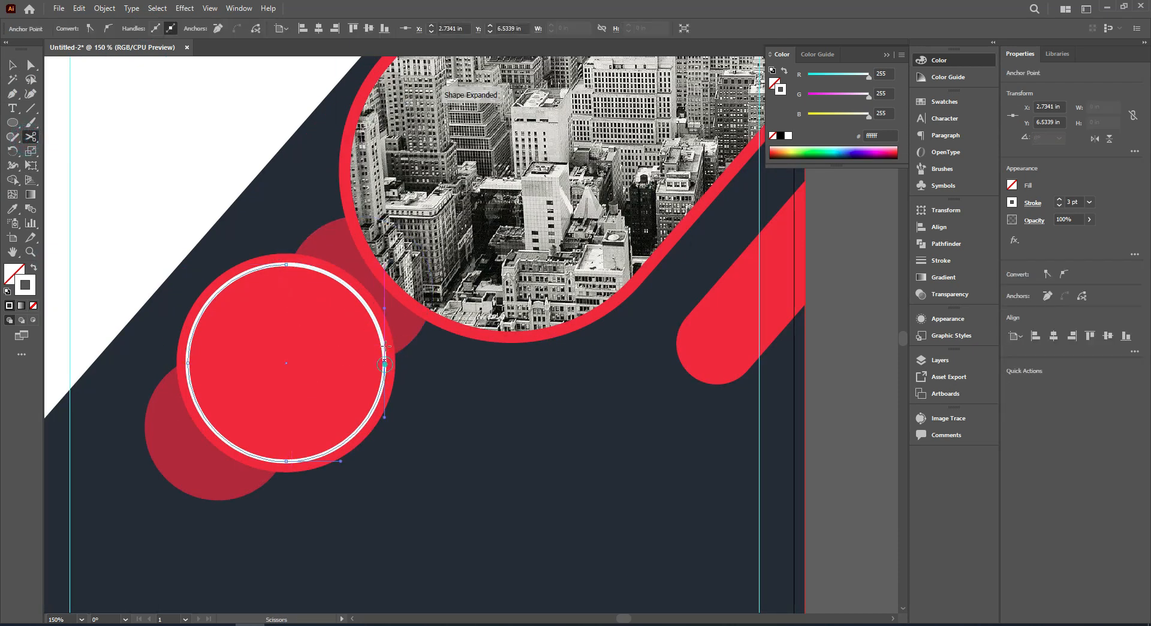
{"action": "left_click", "coordinate": [12, 65]}
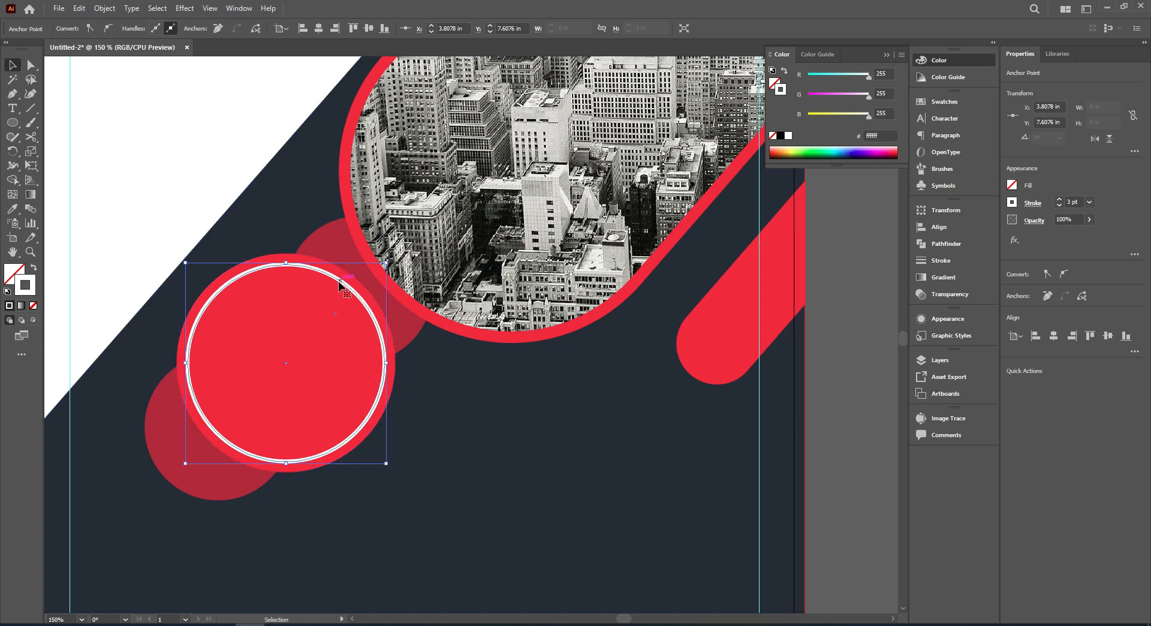
{"action": "left_click", "coordinate": [340, 282]}
{"action": "key", "text": "Delete"}
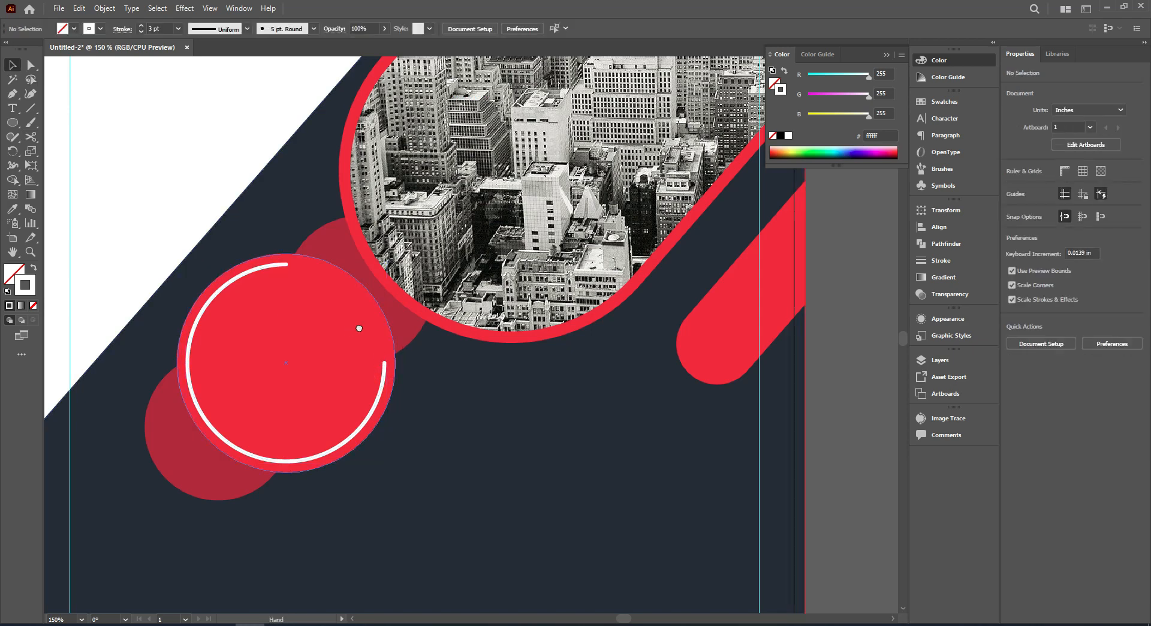
Bring the logo and text elements from 06.ai into the flyer document and place them to the right of the page.
{"action": "left_click_drag", "start_coordinate": [352, 330], "coordinate": [409, 304]}
{"action": "scroll", "coordinate": [409, 304], "scroll_direction": "down", "scroll_amount": 1}
{"action": "left_click_drag", "start_coordinate": [721, 397], "coordinate": [692, 397]}
{"action": "scroll", "coordinate": [661, 390], "scroll_direction": "down", "scroll_amount": 1}
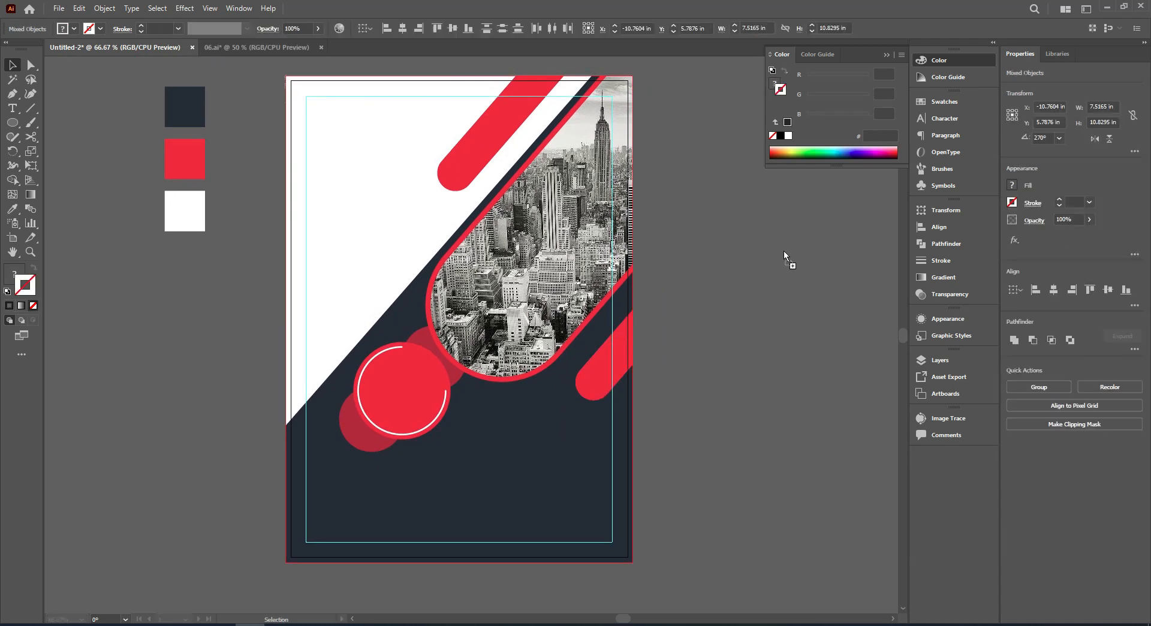
{"action": "left_click_drag", "start_coordinate": [783, 250], "coordinate": [559, 204]}
{"action": "scroll", "coordinate": [552, 323], "scroll_direction": "down", "scroll_amount": 2}
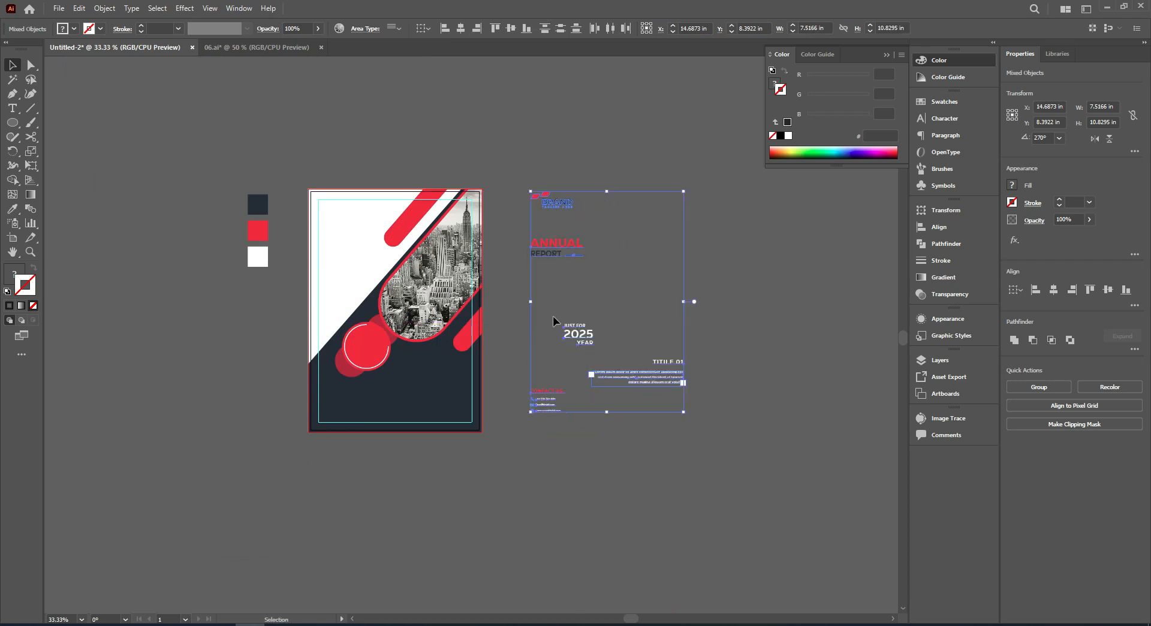
{"action": "left_click", "coordinate": [562, 438]}
{"action": "left_click_drag", "start_coordinate": [637, 432], "coordinate": [596, 448]}
{"action": "scroll", "coordinate": [517, 340], "scroll_direction": "up", "scroll_amount": 2}
{"action": "mouse_move", "coordinate": [517, 339]}
{"action": "left_mouse_down"}
{"action": "mouse_move", "coordinate": [577, 334]}
{"action": "mouse_move", "coordinate": [516, 324]}
{"action": "left_mouse_up"}
{"action": "scroll", "coordinate": [534, 342], "scroll_direction": "down", "scroll_amount": 2}
{"action": "scroll", "coordinate": [527, 321], "scroll_direction": "up", "scroll_amount": 1}
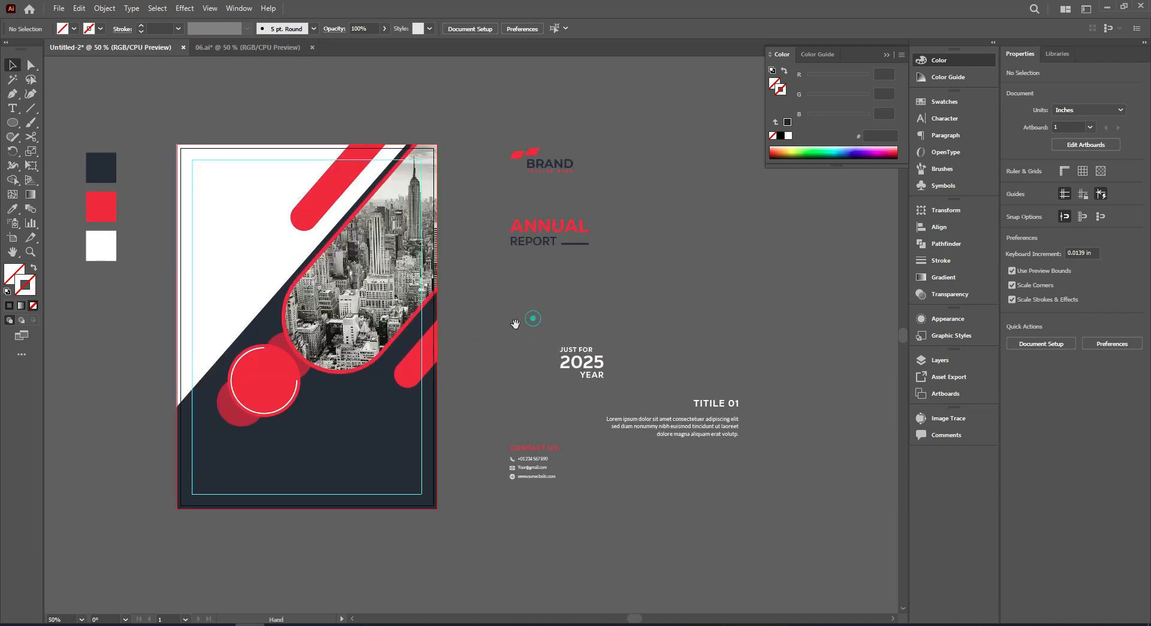
Move the BRAND logo onto the page at the upper-left corner of the margin guides.
{"action": "left_click_drag", "start_coordinate": [536, 173], "coordinate": [171, 198]}
{"action": "scroll", "coordinate": [201, 174], "scroll_direction": "up", "scroll_amount": 5}
{"action": "scroll", "coordinate": [170, 216], "scroll_direction": "down", "scroll_amount": 3}
{"action": "scroll", "coordinate": [184, 251], "scroll_direction": "down", "scroll_amount": 3}
{"action": "left_click", "coordinate": [373, 173]}
{"action": "left_click_drag", "start_coordinate": [403, 229], "coordinate": [473, 180]}
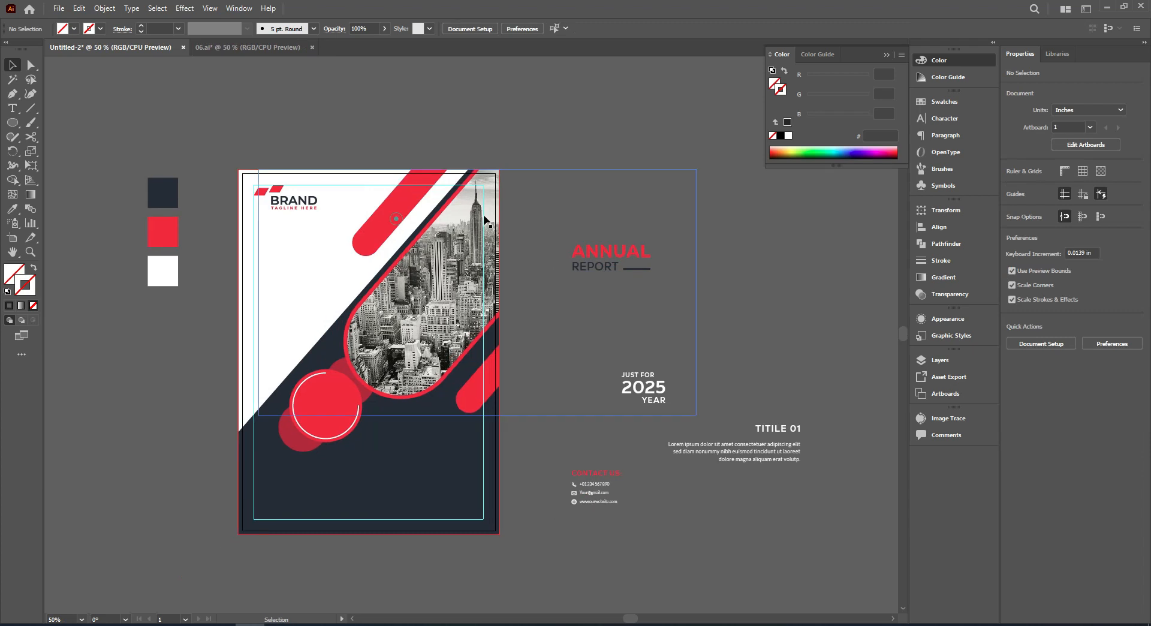
Place the ANNUAL REPORT heading below the logo, group its parts, and left-align it with the logo.
{"action": "left_click_drag", "start_coordinate": [616, 314], "coordinate": [628, 294]}
{"action": "left_click_drag", "start_coordinate": [595, 294], "coordinate": [341, 266]}
{"action": "right_click", "coordinate": [330, 267]}
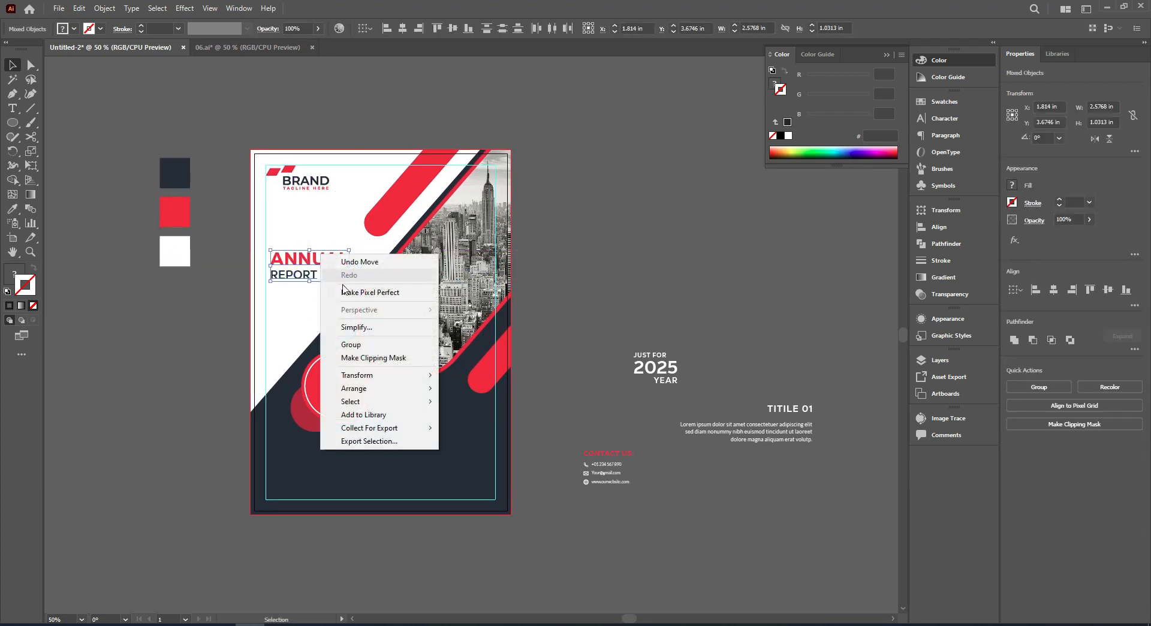
{"action": "left_click", "coordinate": [359, 344]}
{"action": "left_click", "coordinate": [298, 185], "text": "shift"}
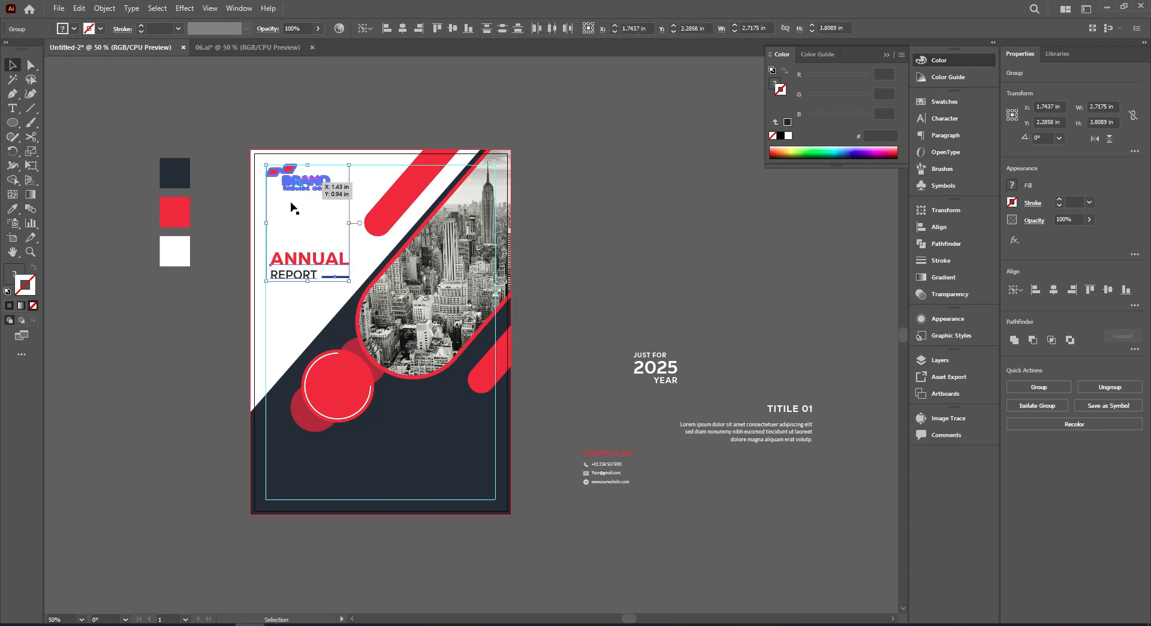
{"action": "left_click", "coordinate": [391, 32]}
Center the JUST FOR 2025 YEAR text inside the large solid red circle using the alignment options.
{"action": "left_click", "coordinate": [579, 206]}
{"action": "left_click_drag", "start_coordinate": [624, 327], "coordinate": [677, 327]}
{"action": "left_click", "coordinate": [355, 327], "text": "shift"}
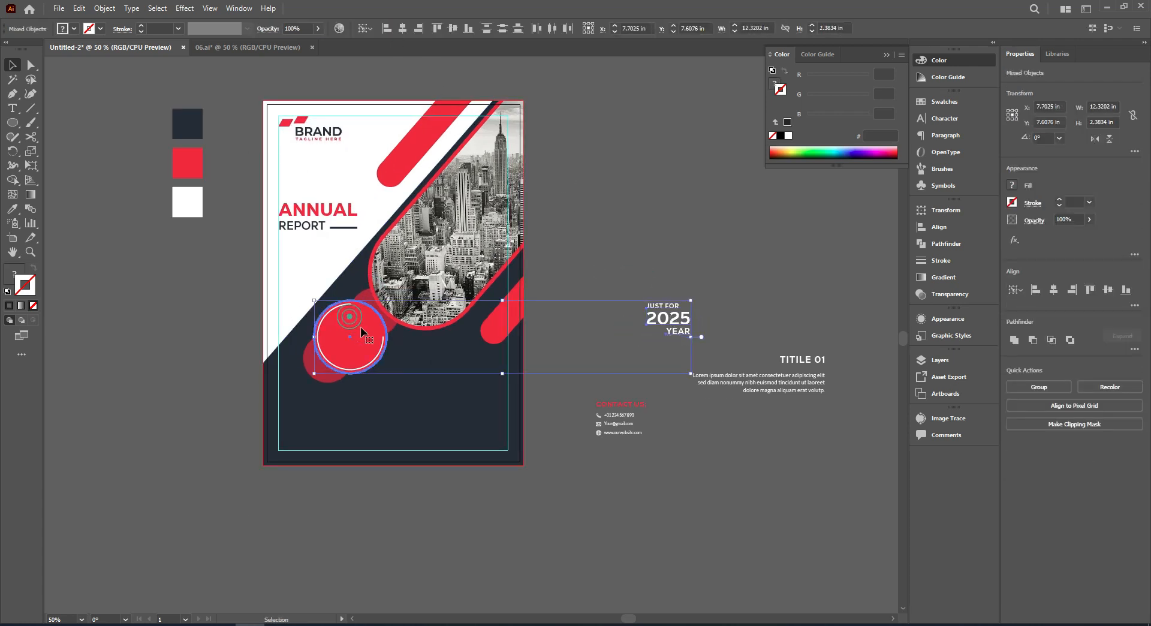
{"action": "left_click", "coordinate": [408, 29]}
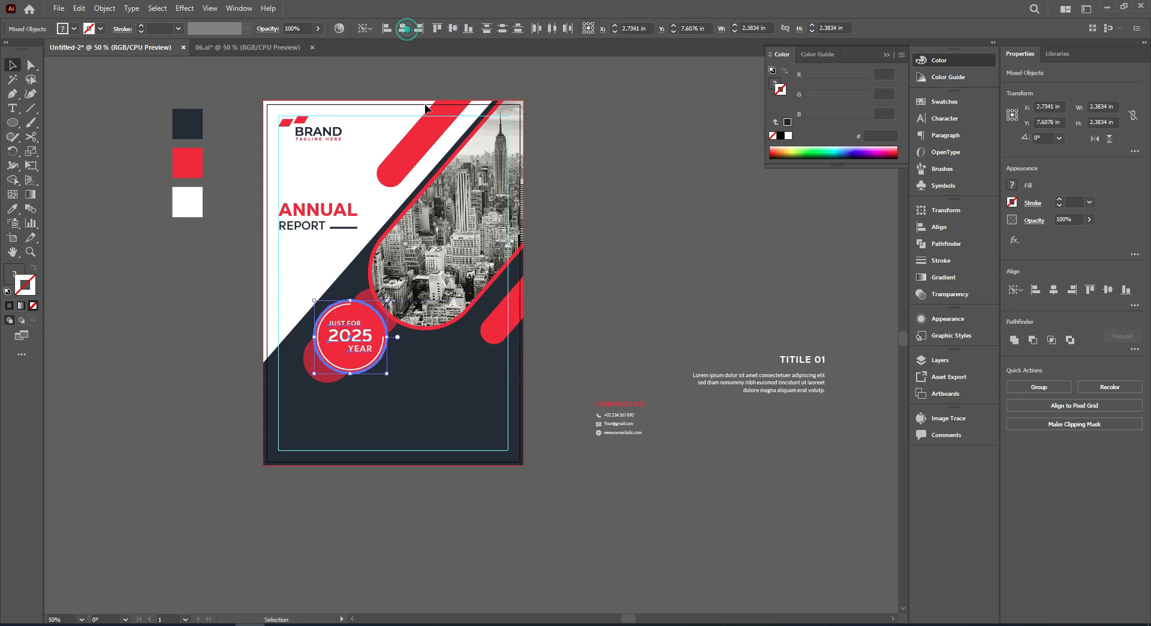
Move the CONTACT US heading and its contact lines onto the lower-left navy area of the flyer and group them.
{"action": "left_click", "coordinate": [611, 301]}
{"action": "left_click_drag", "start_coordinate": [616, 359], "coordinate": [644, 434]}
{"action": "left_click_drag", "start_coordinate": [632, 396], "coordinate": [324, 411]}
{"action": "right_click", "coordinate": [284, 408]}
{"action": "left_click", "coordinate": [340, 498]}
Left-align the contact group with the ANNUAL REPORT heading and nudge it down toward the bottom margin guide.
{"action": "left_click", "coordinate": [315, 206], "text": "shift"}
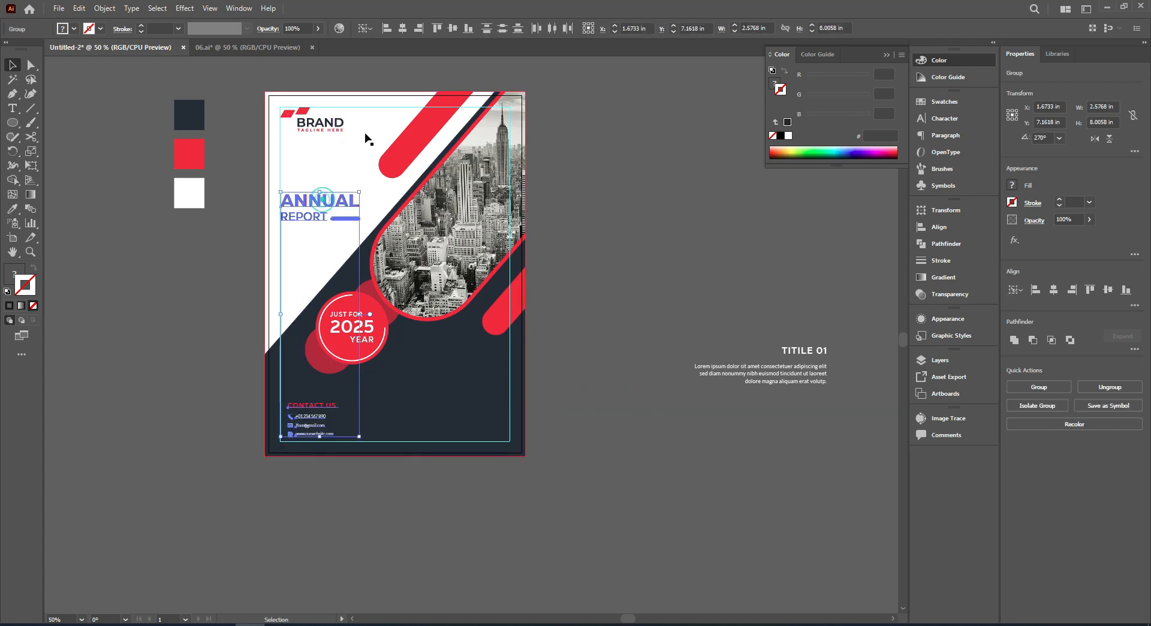
{"action": "left_click", "coordinate": [575, 353]}
{"action": "scroll", "coordinate": [288, 401], "scroll_direction": "up", "scroll_amount": 3}
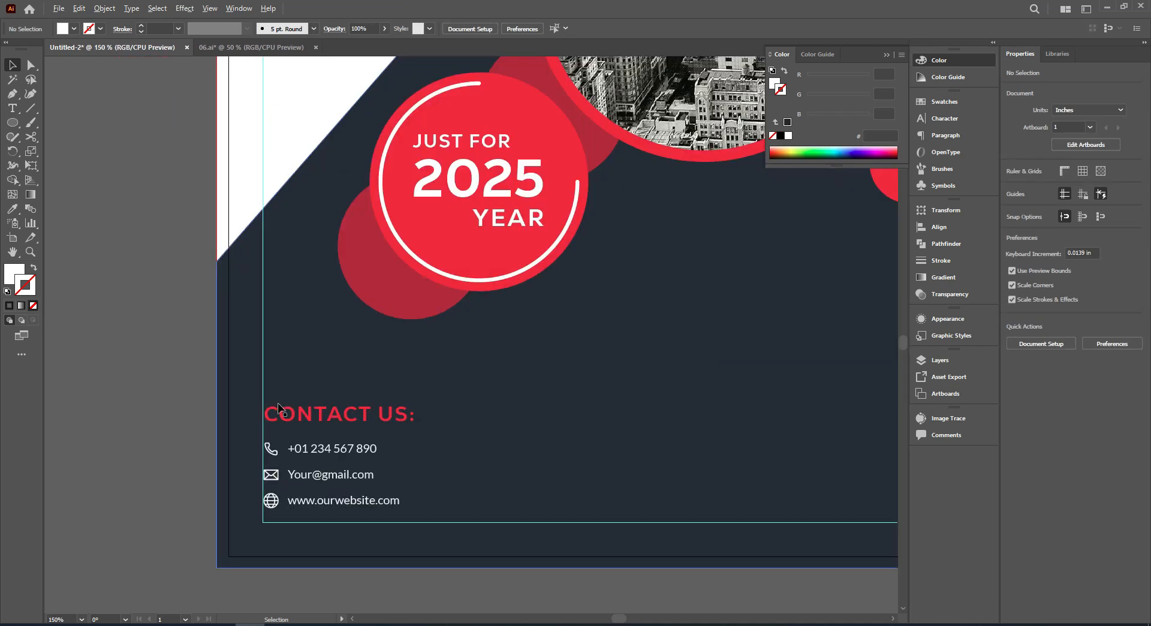
{"action": "left_click_drag", "start_coordinate": [307, 423], "coordinate": [307, 421]}
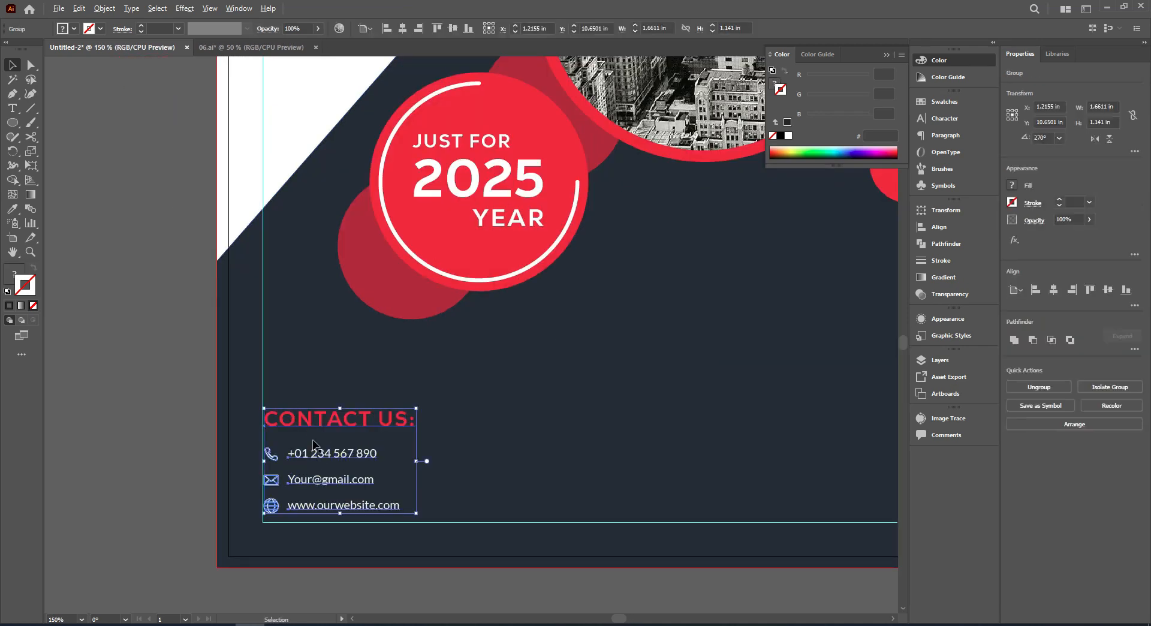
Move the TITILE 01 heading and its paragraph onto the lower-right navy area of the flyer and group them.
{"action": "scroll", "coordinate": [336, 504], "scroll_direction": "down", "scroll_amount": 2}
{"action": "left_click_drag", "start_coordinate": [637, 562], "coordinate": [532, 533]}
{"action": "left_click", "coordinate": [531, 534]}
{"action": "left_click_drag", "start_coordinate": [480, 501], "coordinate": [449, 498]}
{"action": "left_click_drag", "start_coordinate": [659, 270], "coordinate": [863, 403]}
{"action": "left_click_drag", "start_coordinate": [862, 322], "coordinate": [427, 345]}
{"action": "right_click", "coordinate": [427, 345]}
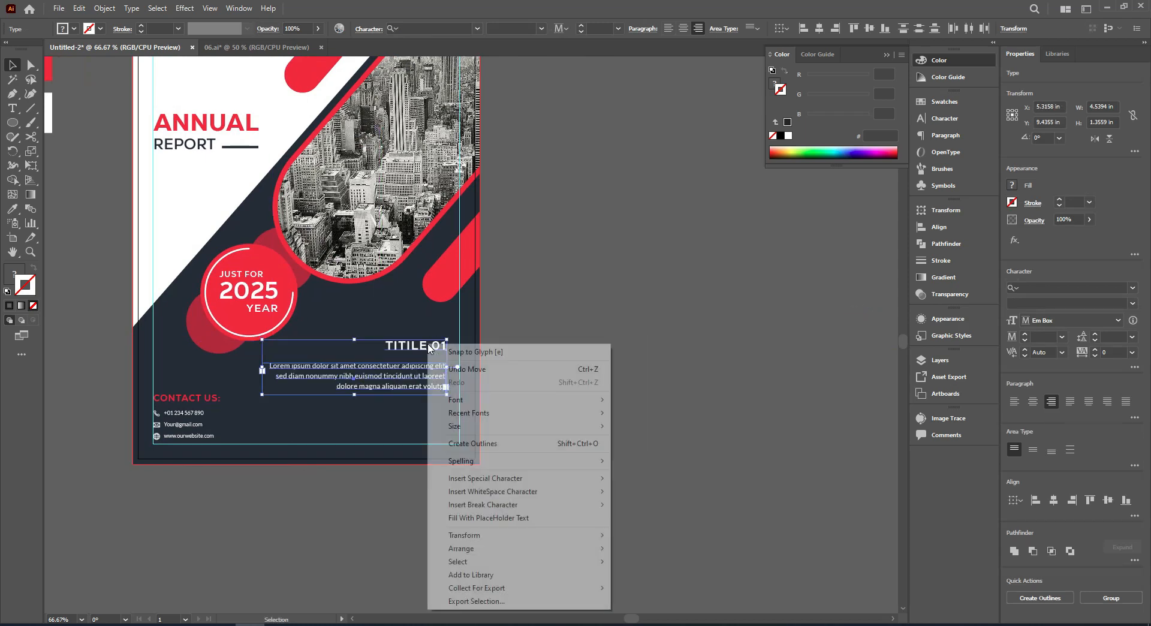
{"action": "left_click", "coordinate": [351, 507]}
Shift the TITILE 01 text group right until its edge meets the right margin guide.
{"action": "scroll", "coordinate": [409, 382], "scroll_direction": "up", "scroll_amount": 1}
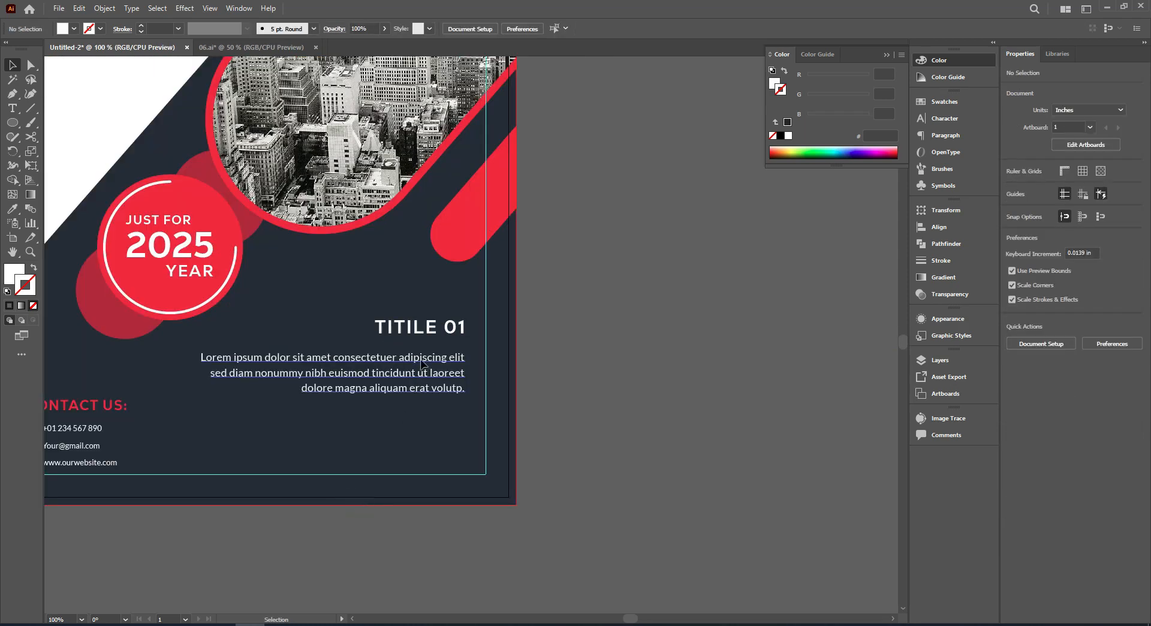
{"action": "left_click", "coordinate": [419, 359]}
{"action": "left_click", "coordinate": [449, 326], "text": "shift"}
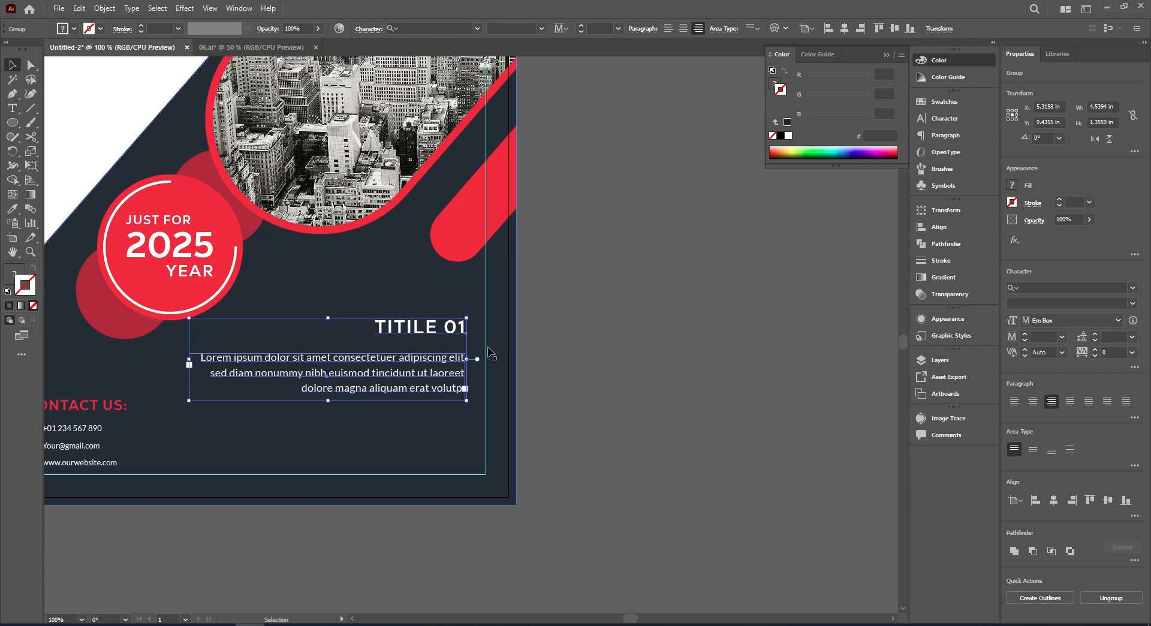
{"action": "mouse_move", "coordinate": [465, 334]}
{"action": "left_mouse_down"}
{"action": "mouse_move", "coordinate": [485, 333]}
{"action": "mouse_move", "coordinate": [472, 329]}
{"action": "left_mouse_up"}
{"action": "left_click", "coordinate": [578, 377]}
Copy the white page-sized background rectangle and paste the copy in front of it.
{"action": "scroll", "coordinate": [580, 381], "scroll_direction": "down", "scroll_amount": 2}
{"action": "left_click_drag", "start_coordinate": [620, 381], "coordinate": [591, 364]}
{"action": "scroll", "coordinate": [623, 411], "scroll_direction": "down", "scroll_amount": 1}
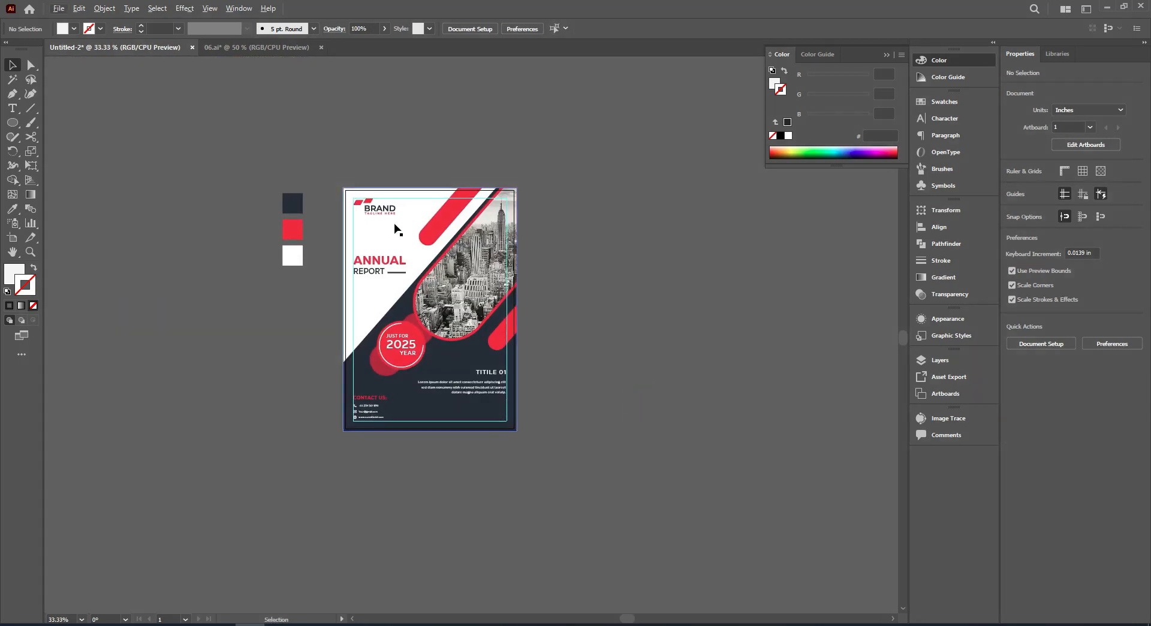
{"action": "left_click", "coordinate": [403, 228]}
{"action": "scroll", "coordinate": [403, 228], "scroll_direction": "up", "scroll_amount": 2}
{"action": "left_click", "coordinate": [79, 9]}
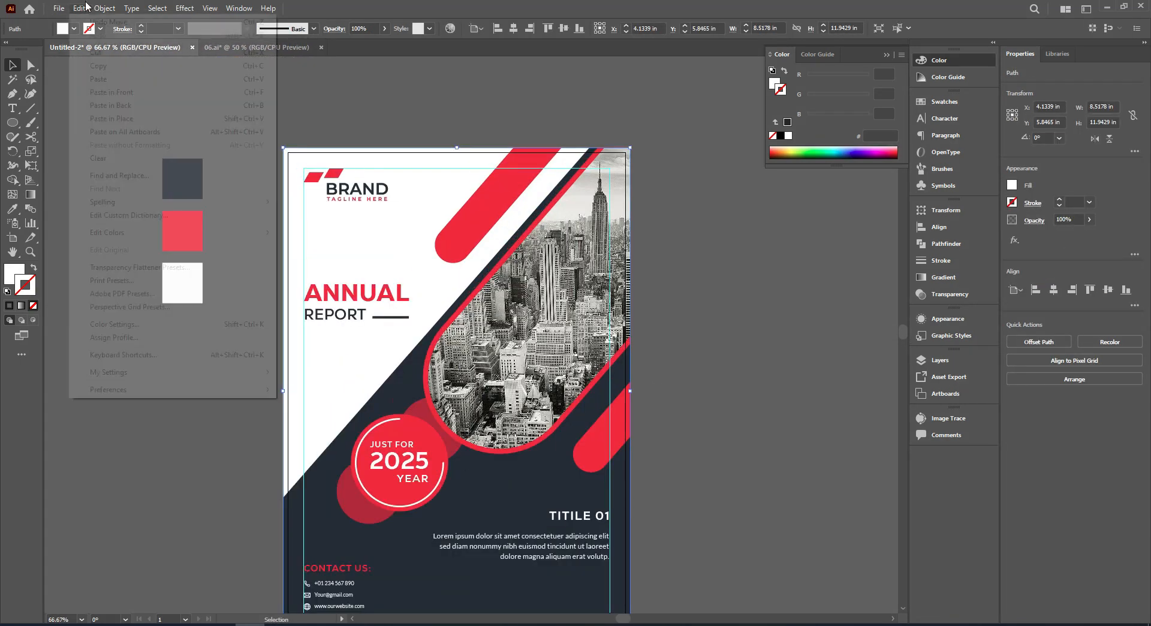
{"action": "left_click", "coordinate": [99, 66]}
{"action": "left_click", "coordinate": [79, 8]}
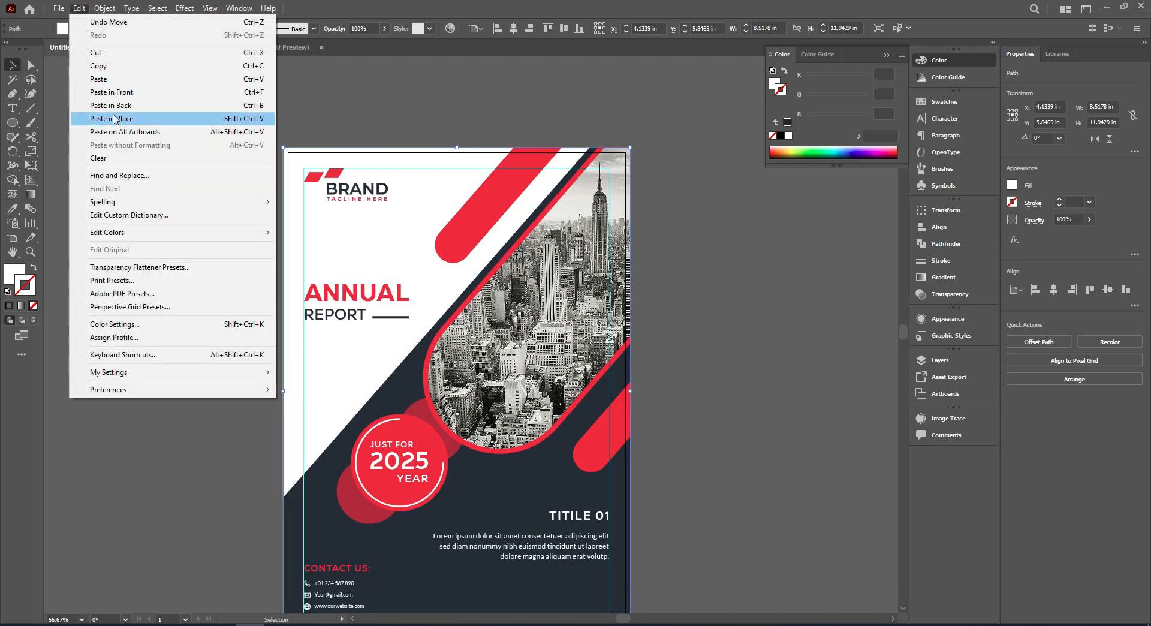
{"action": "left_click", "coordinate": [125, 99]}
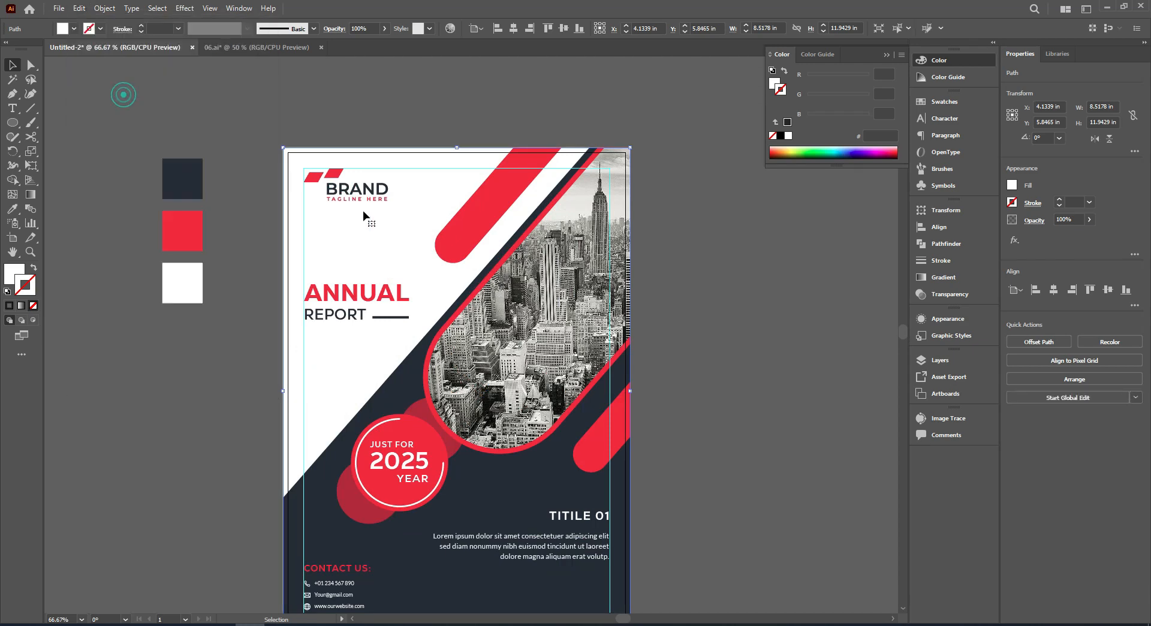
Bring the pasted rectangle to the front and use it as a clipping mask over all the flyer artwork.
{"action": "scroll", "coordinate": [363, 216], "scroll_direction": "down", "scroll_amount": 1}
{"action": "right_click", "coordinate": [376, 217]}
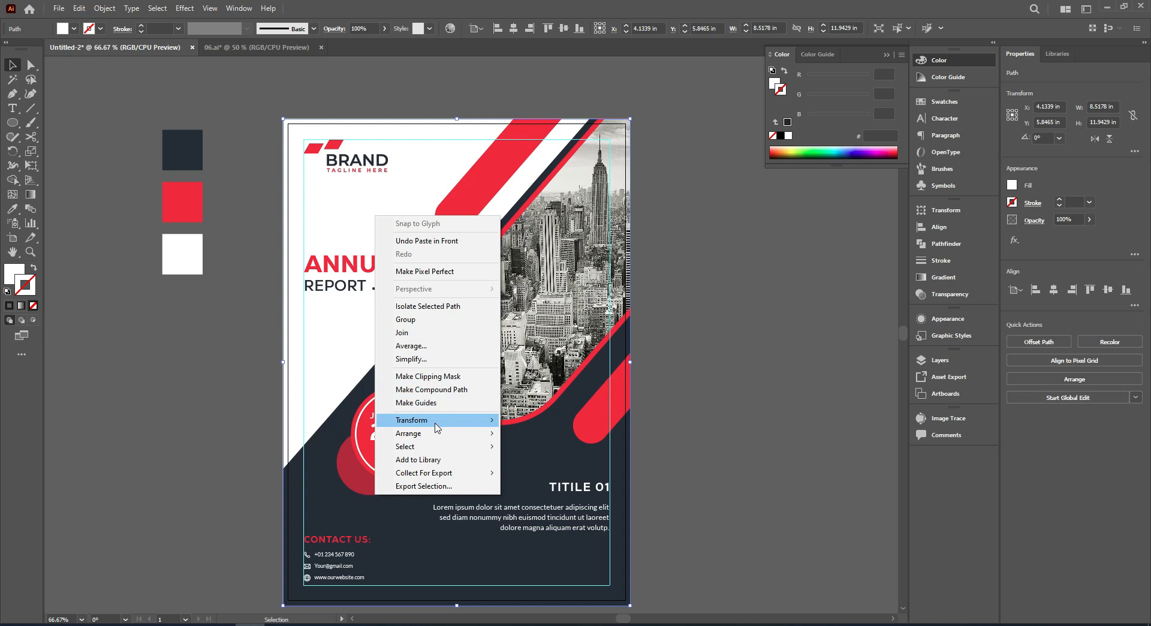
{"action": "mouse_move", "coordinate": [459, 433]}
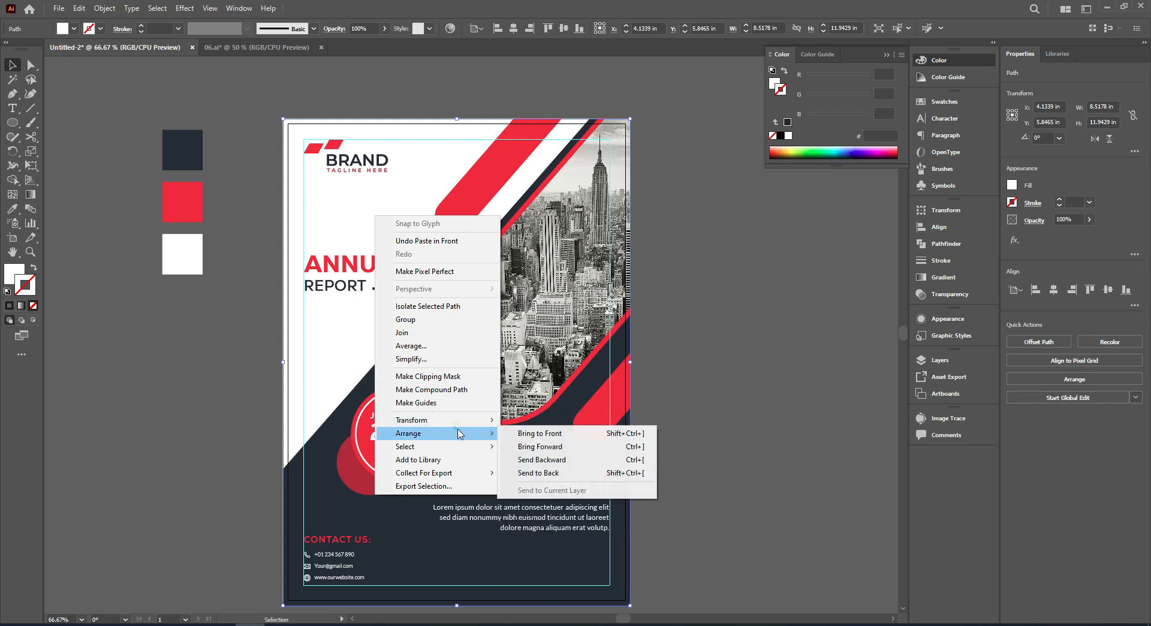
{"action": "left_click", "coordinate": [535, 438]}
{"action": "left_click_drag", "start_coordinate": [517, 429], "coordinate": [684, 534]}
{"action": "right_click", "coordinate": [543, 227]}
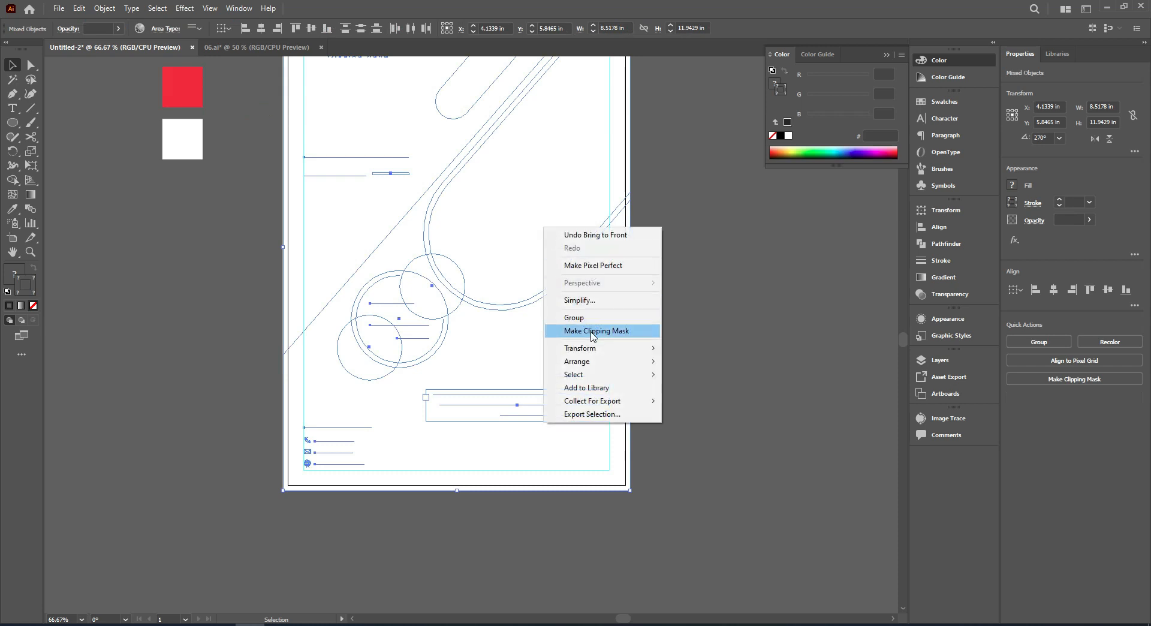
{"action": "left_click", "coordinate": [593, 331]}
{"action": "left_click", "coordinate": [638, 303]}
{"action": "scroll", "coordinate": [638, 312], "scroll_direction": "down", "scroll_amount": 1}
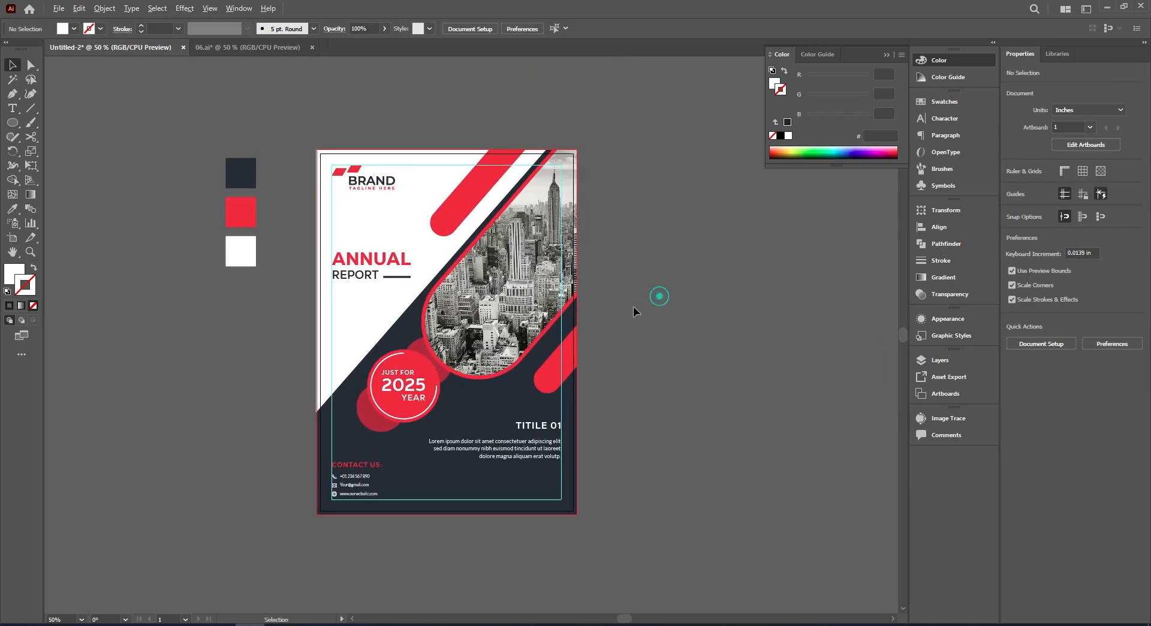
{"action": "scroll", "coordinate": [633, 297], "scroll_direction": "down", "scroll_amount": 2}
{"action": "scroll", "coordinate": [630, 283], "scroll_direction": "up", "scroll_amount": 1}
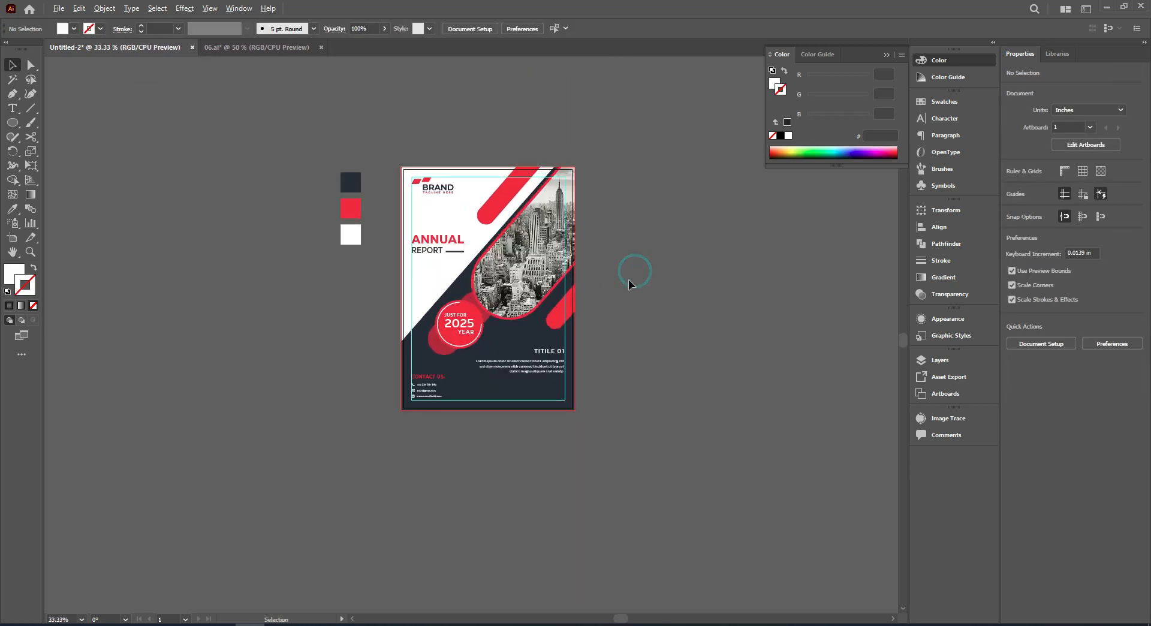
{"action": "left_click_drag", "start_coordinate": [628, 279], "coordinate": [629, 292]}
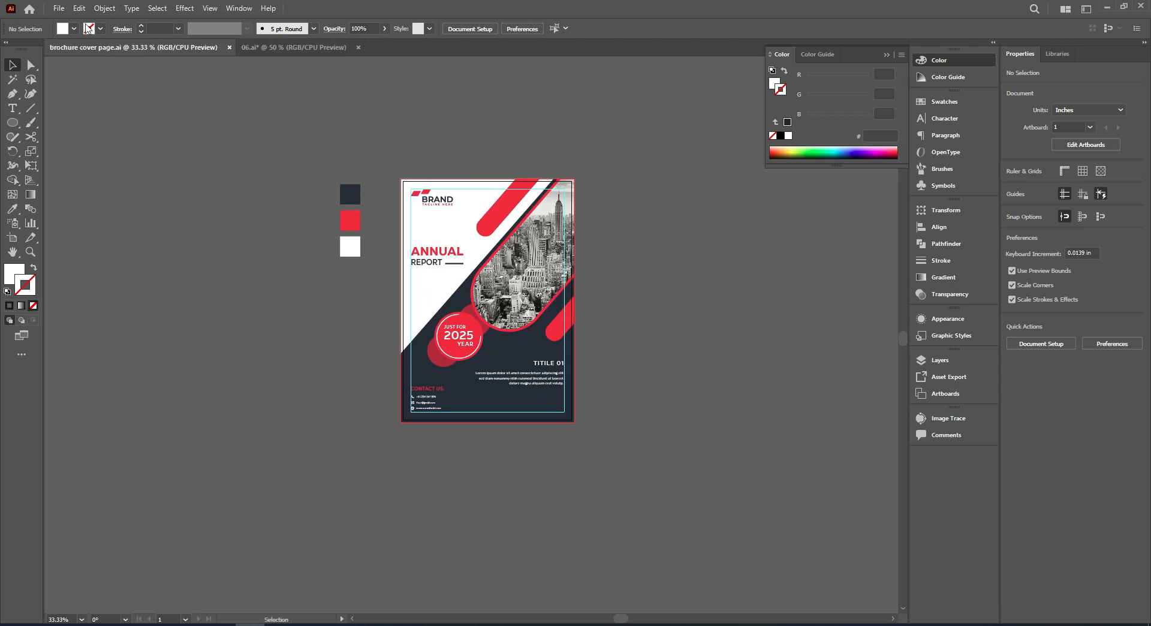
Save the document under the new name "anual report" as an Adobe Illustrator file with the Illustrator 2020 version options.
{"action": "left_click", "coordinate": [57, 7]}
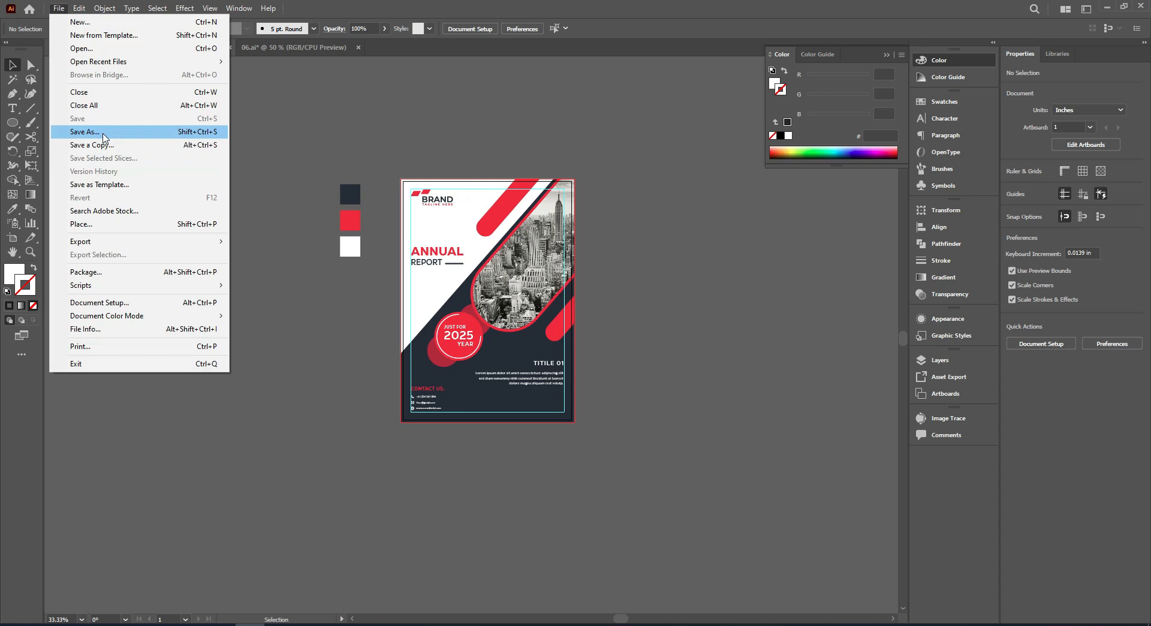
{"action": "left_click", "coordinate": [84, 131]}
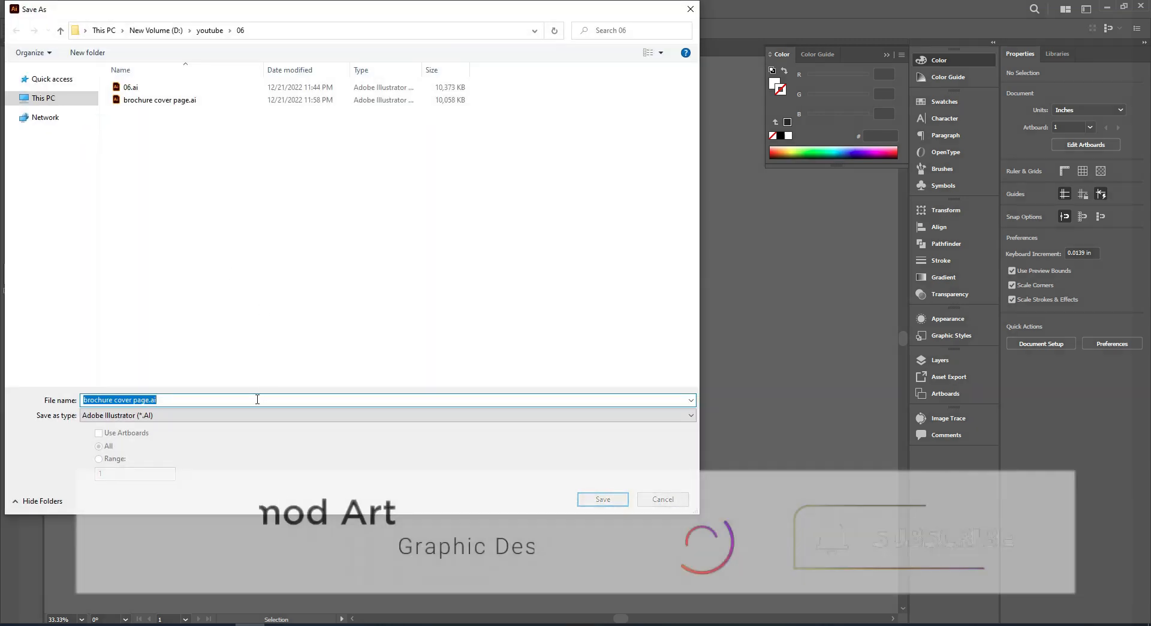
{"action": "type", "text": "anual re"}
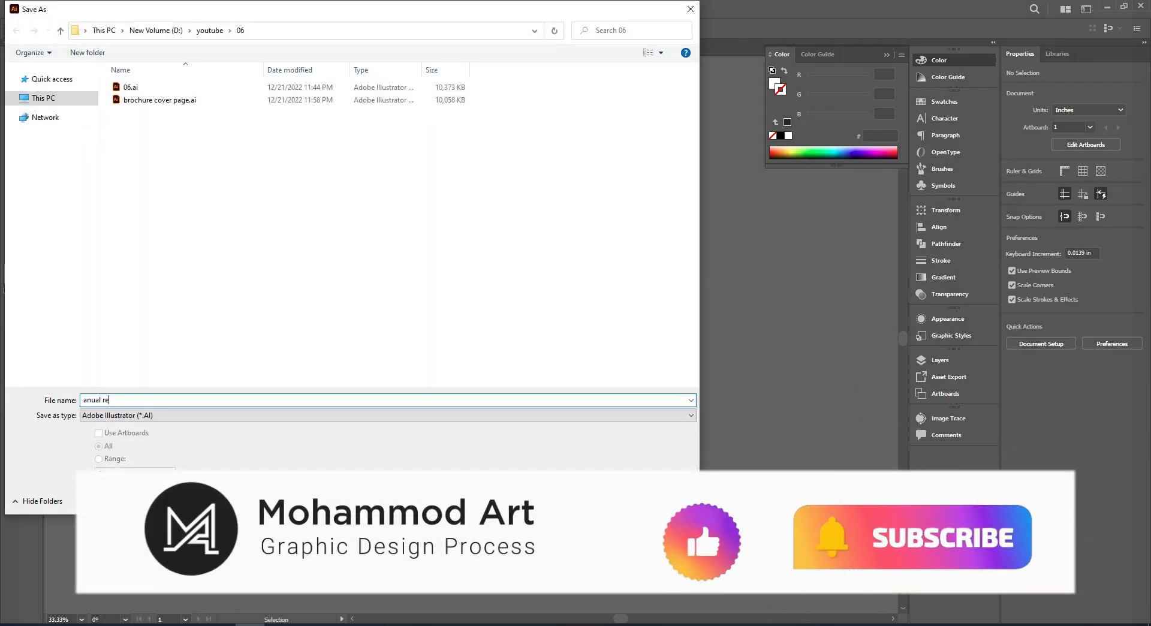
{"action": "key", "text": "Return"}
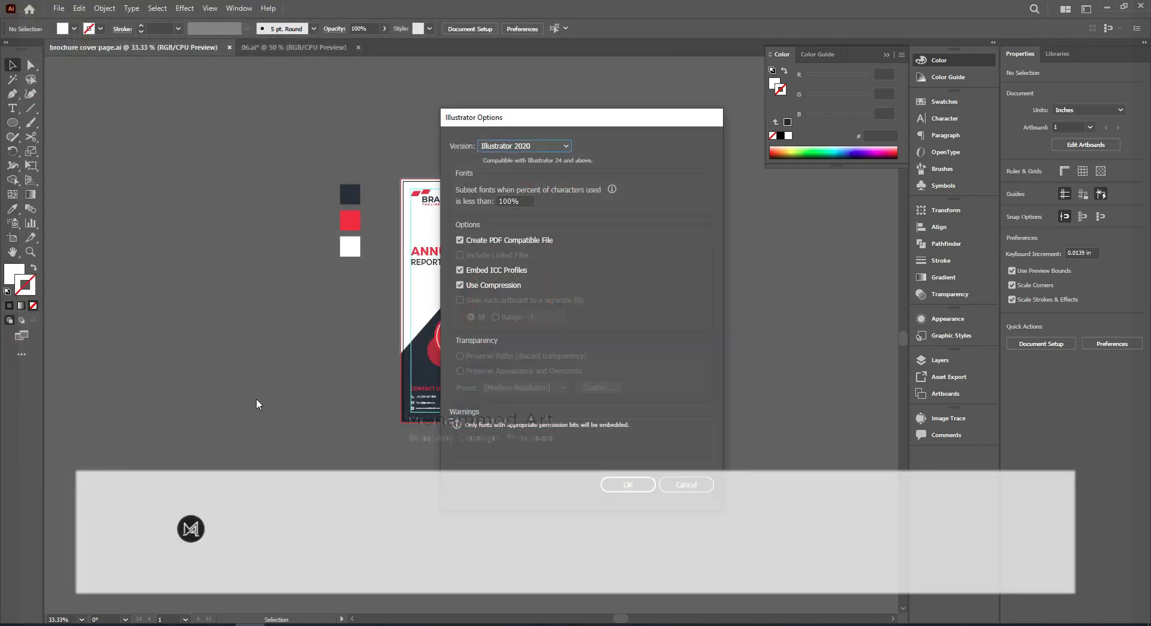
{"action": "key", "text": "Return"}
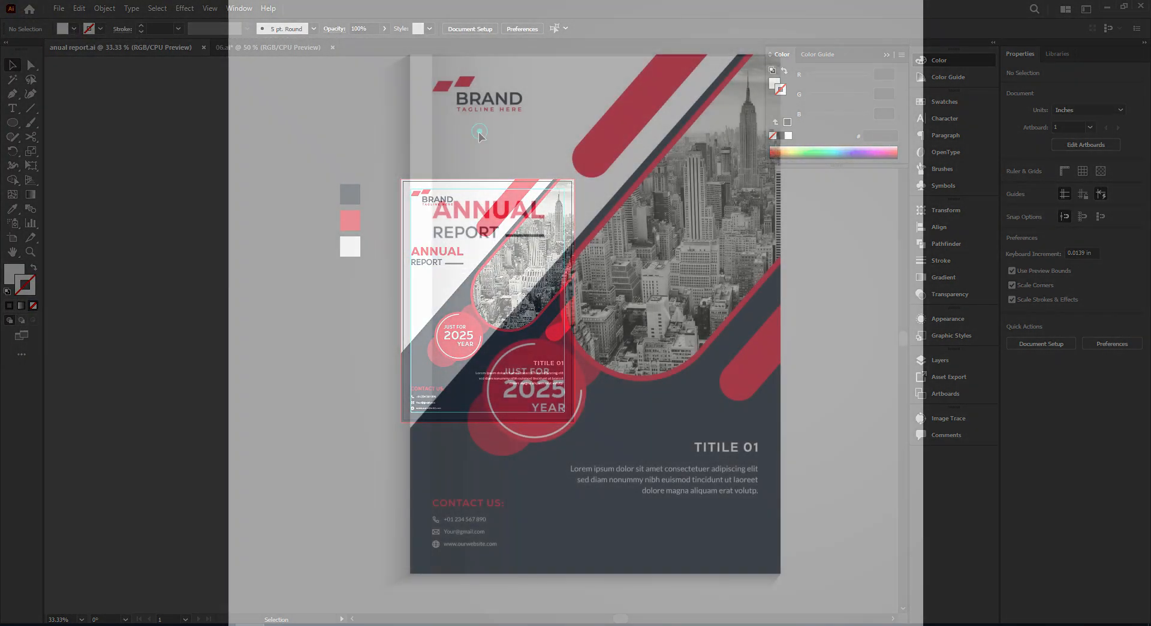